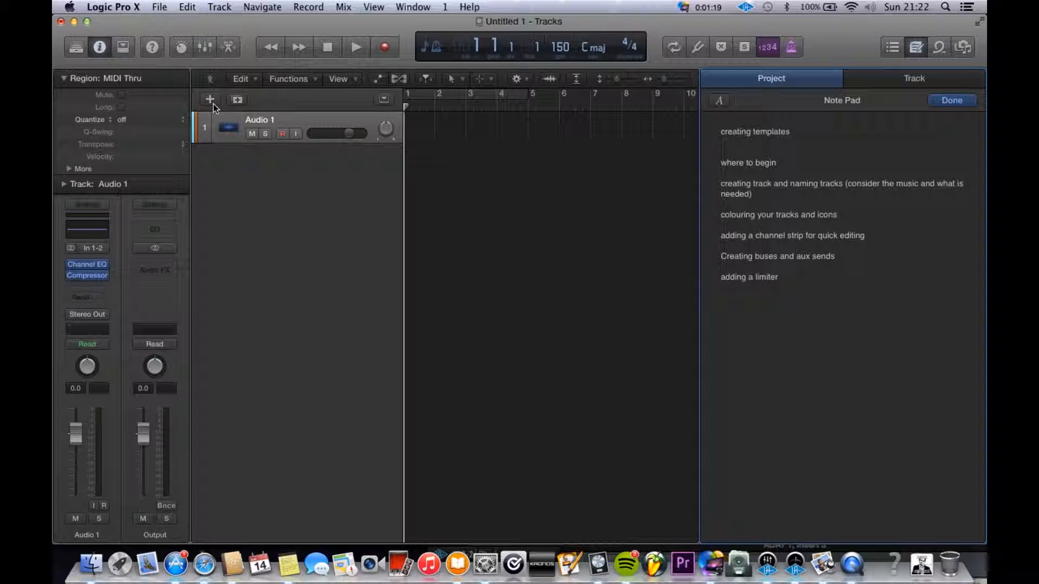
Step: Add a Drummer track and set its drummer genre to Rock
left_click(213, 104)
left_click(643, 64)
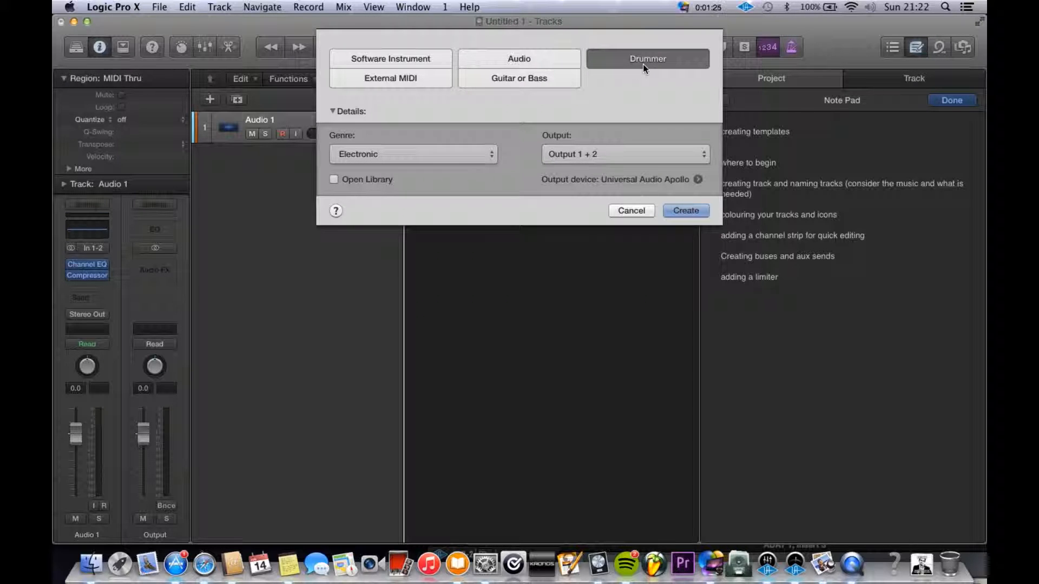
key("Return")
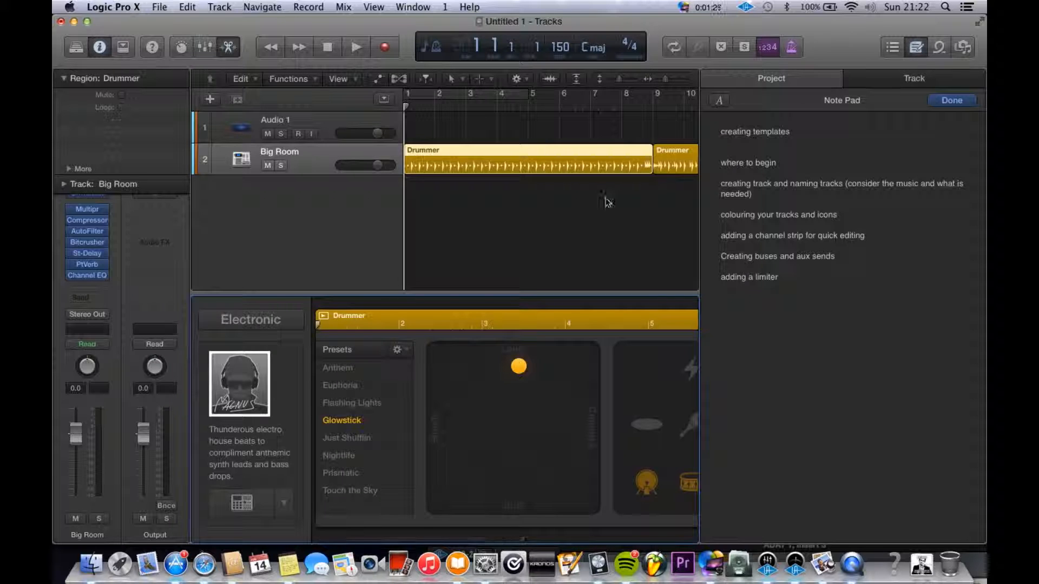
left_click(273, 319)
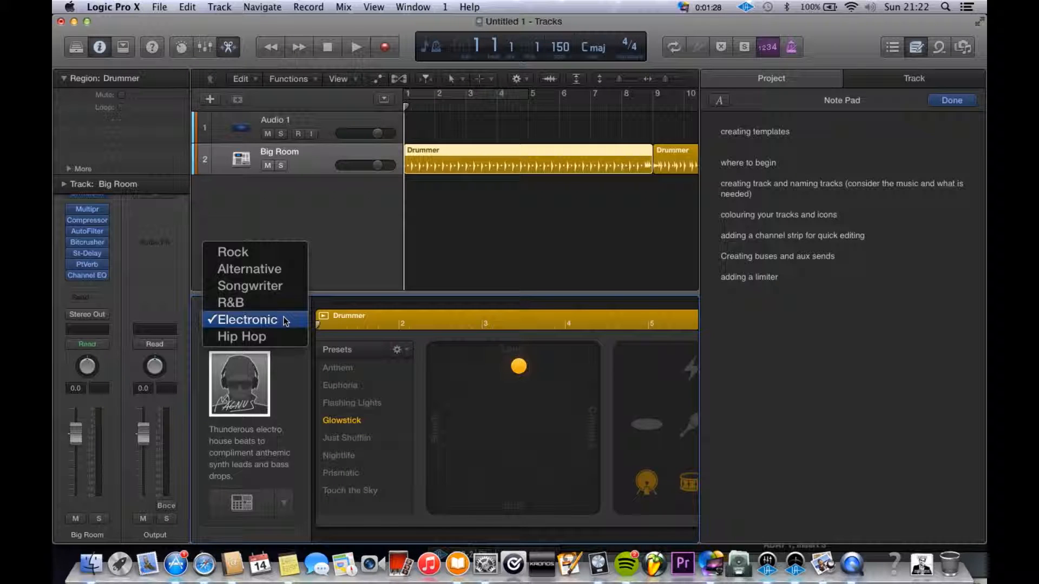
left_click(282, 259)
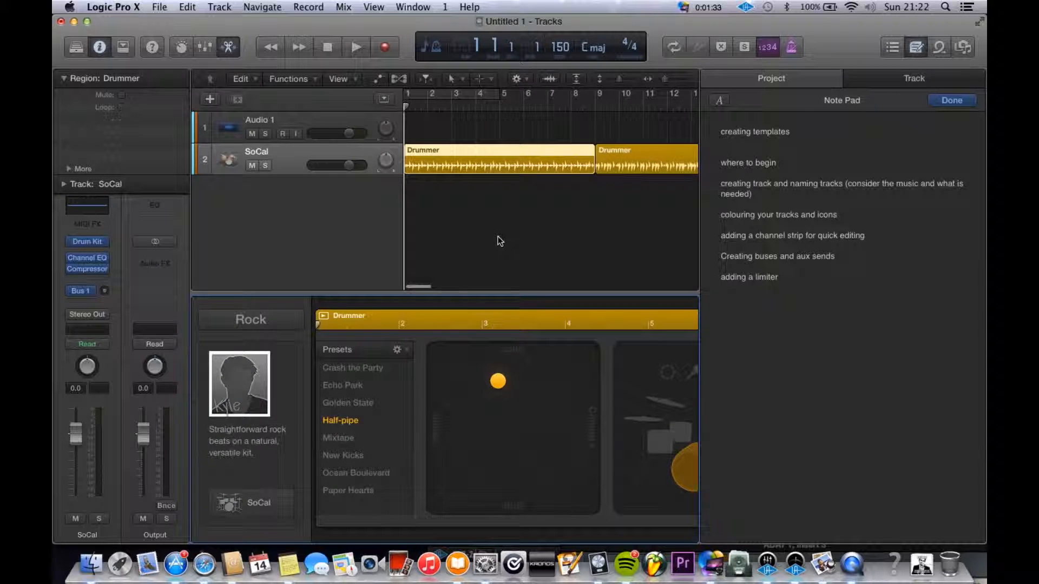
Step: Play back the opening bars of the SoCal drum part and return the playhead to the start
key("super+Left")
key("space")
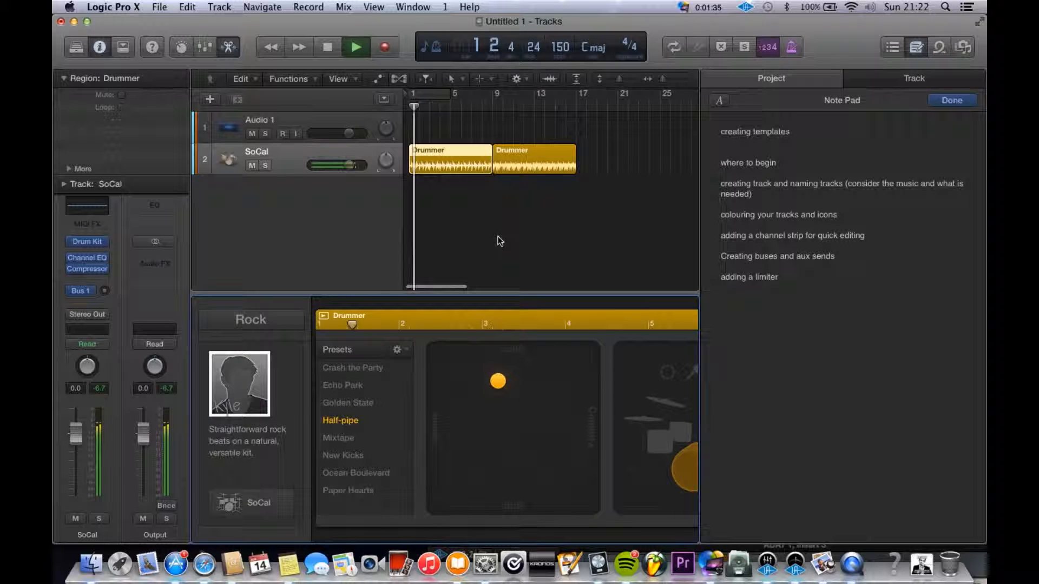
key("space")
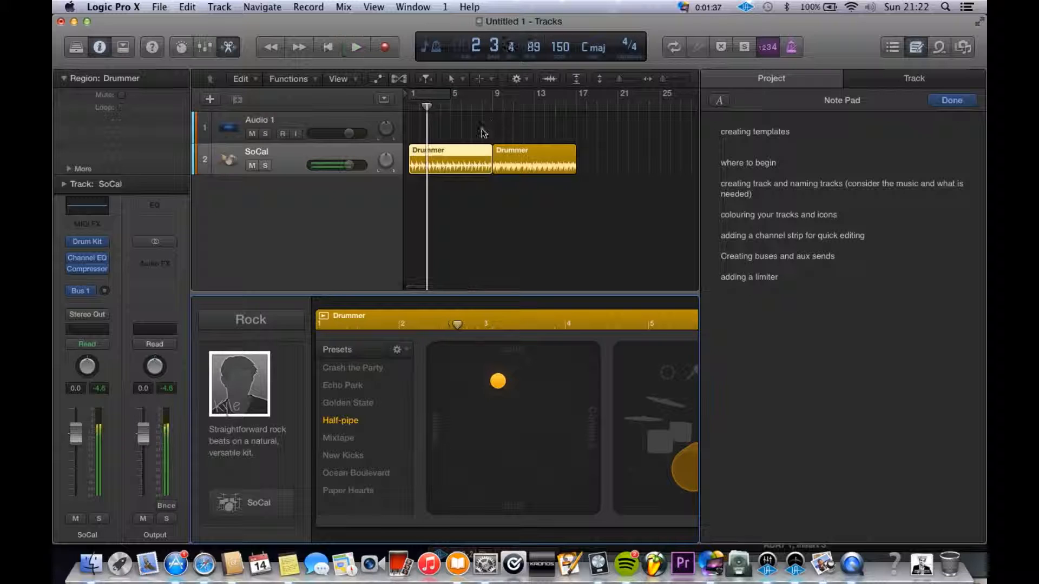
key("Return")
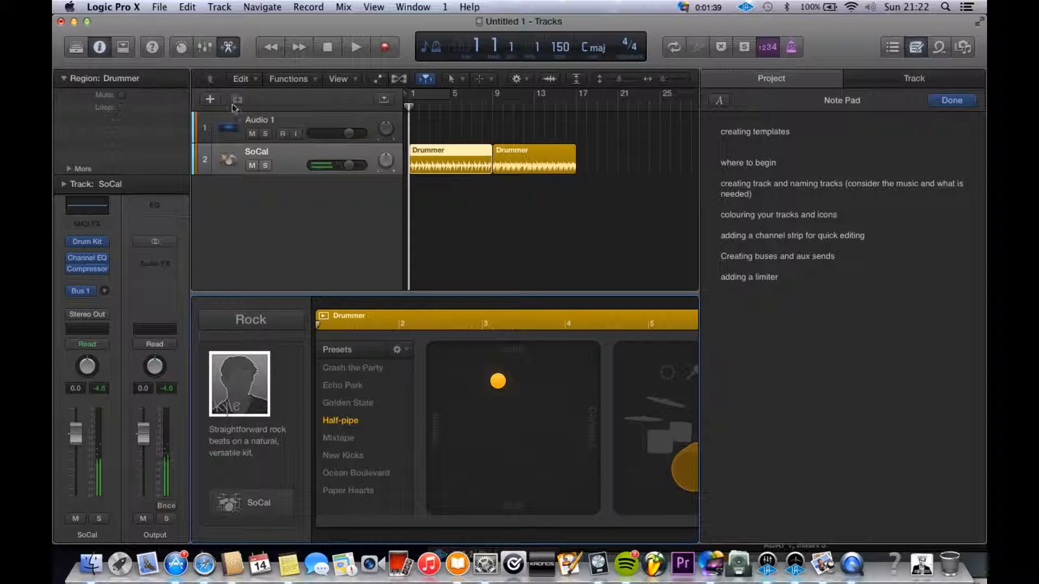
Step: Add one audio track using Input 1 + 2 and Output 1 + 2
left_click(212, 99)
left_click(524, 63)
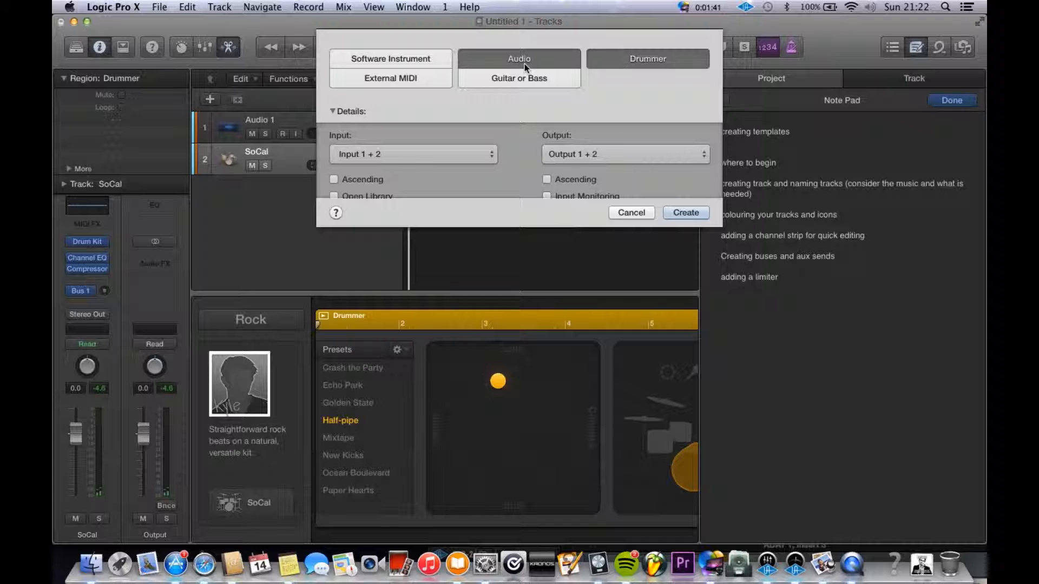
left_click(394, 157)
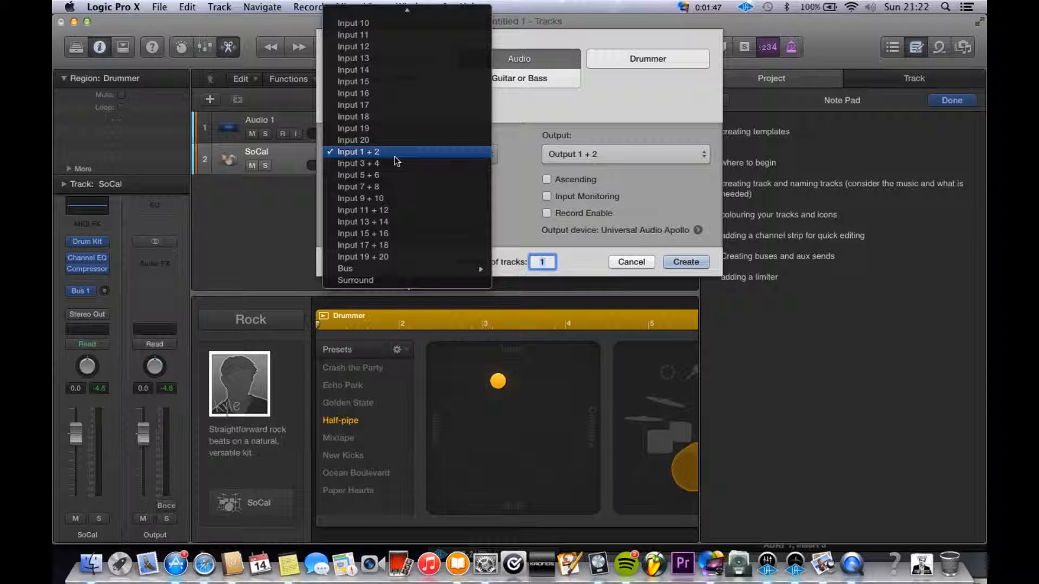
scroll(394, 157, "up", 3)
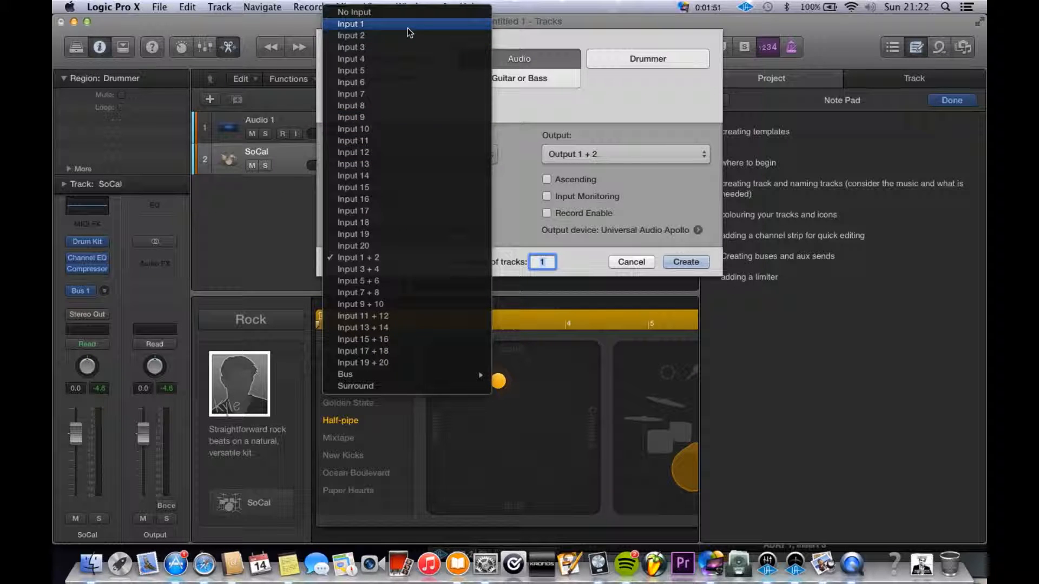
left_click(437, 257)
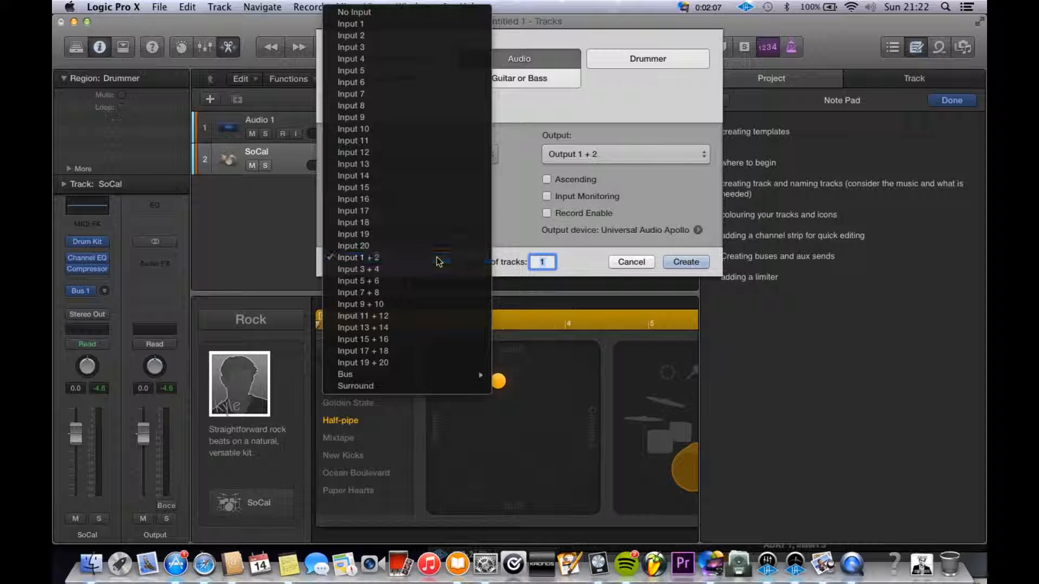
left_click(683, 262)
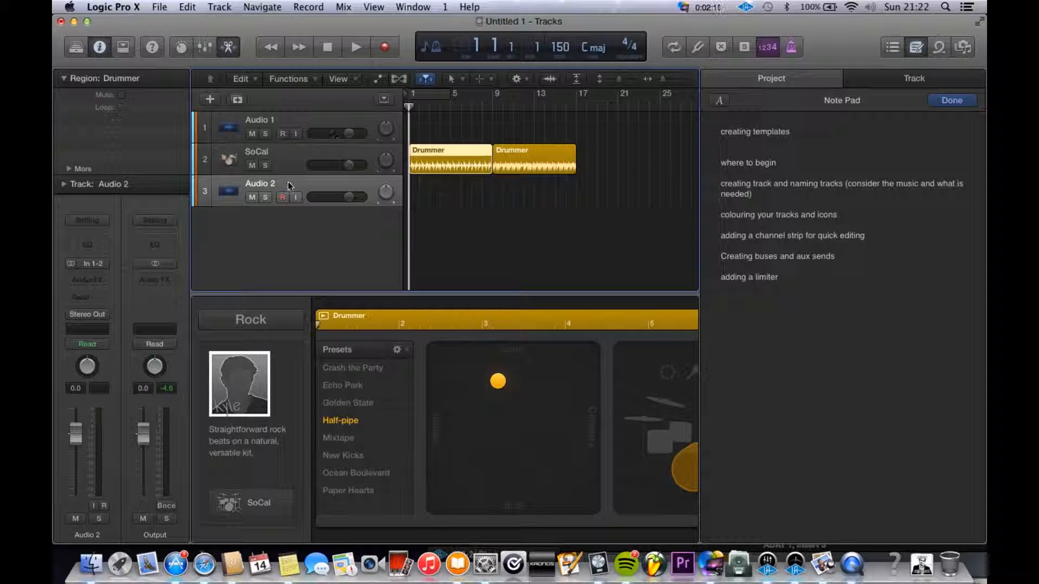
Step: Rename the new audio track Rhythm Guitar 1
double_click(269, 188)
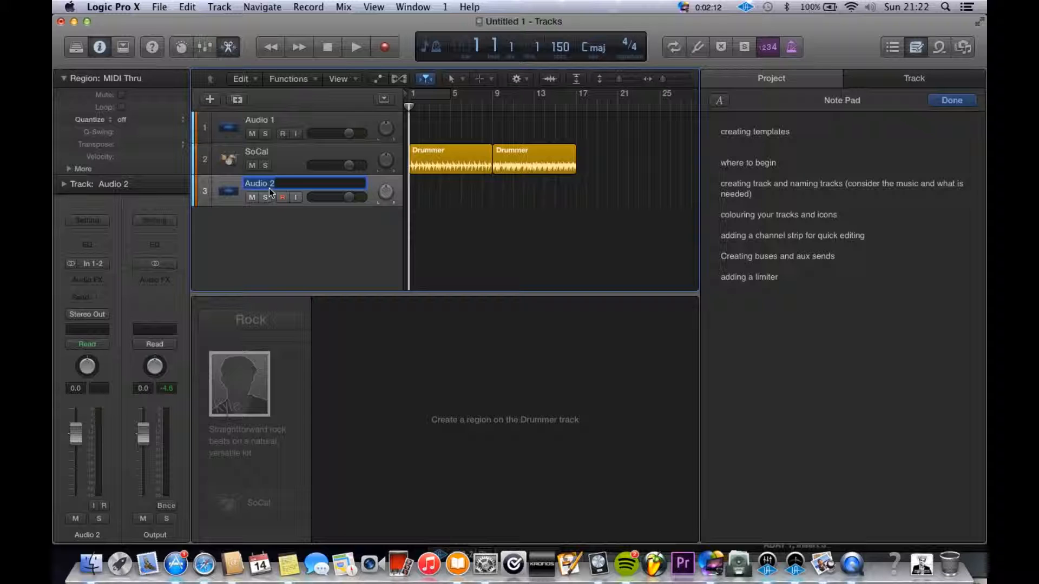
type("Rhtyh")
key("BackSpace")
type("ythm Guitar 1")
key("Return")
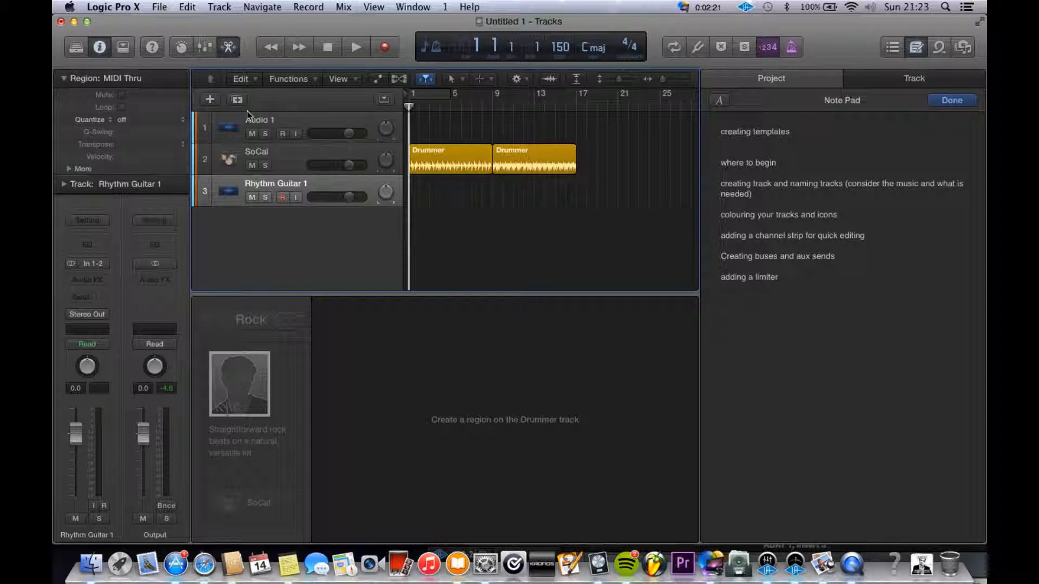
Step: Create another track with the same settings as Rhythm Guitar 1 and name it Rhythm Guitar 2
left_click(237, 101)
double_click(283, 214)
type("Rhythm Guitar 2")
key("Return")
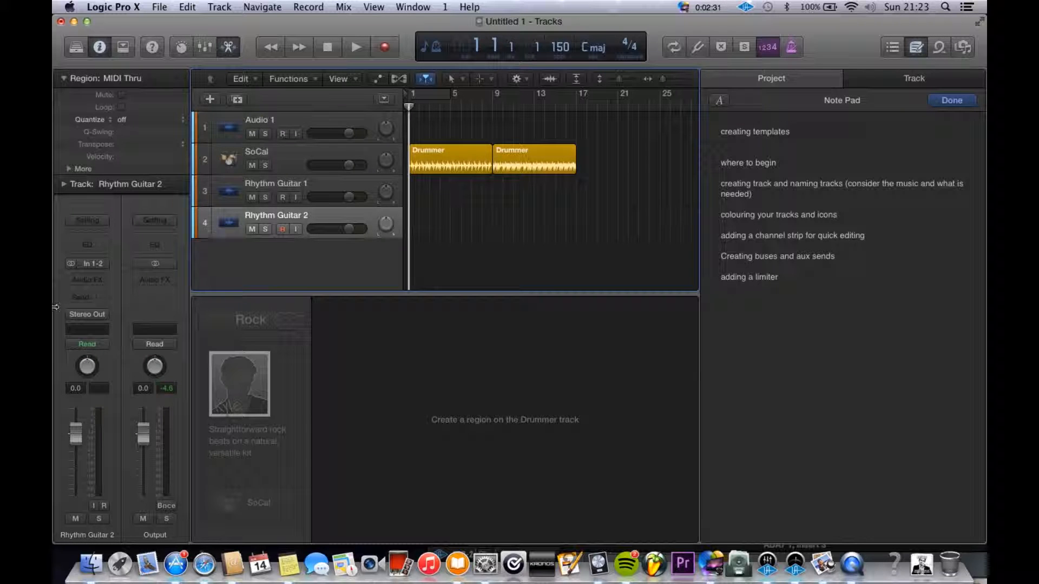
Step: Add one audio track using Input 1 and name it Bass guitar
left_click(213, 102)
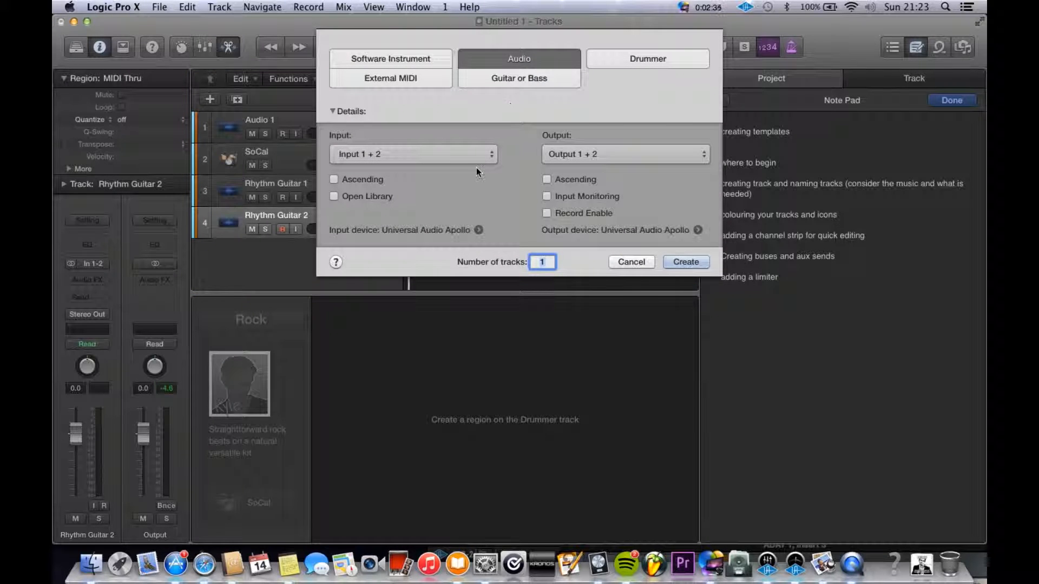
left_click(482, 153)
scroll(423, 27, "up", 5)
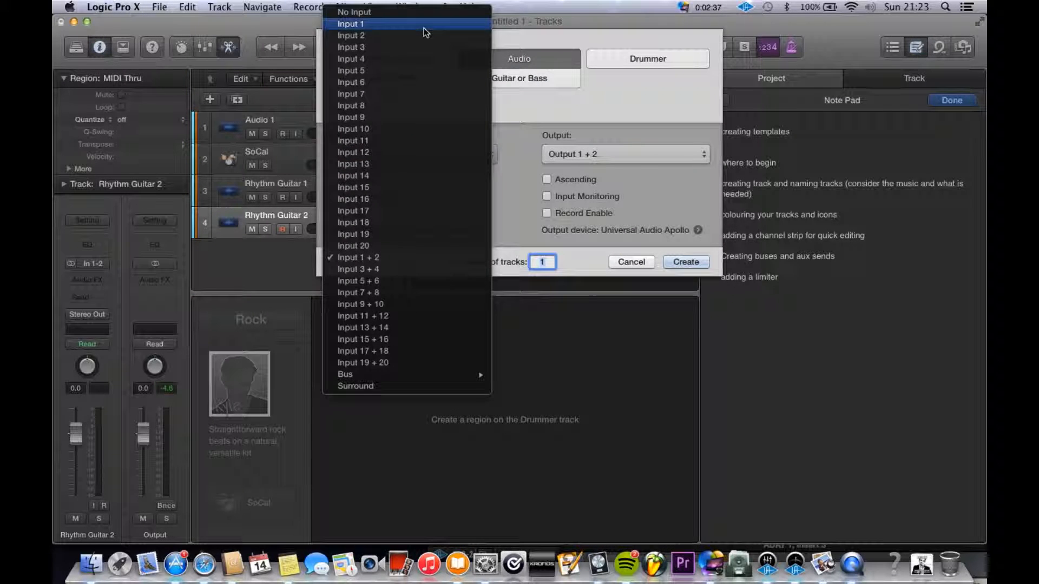
left_click(640, 347)
left_click(686, 262)
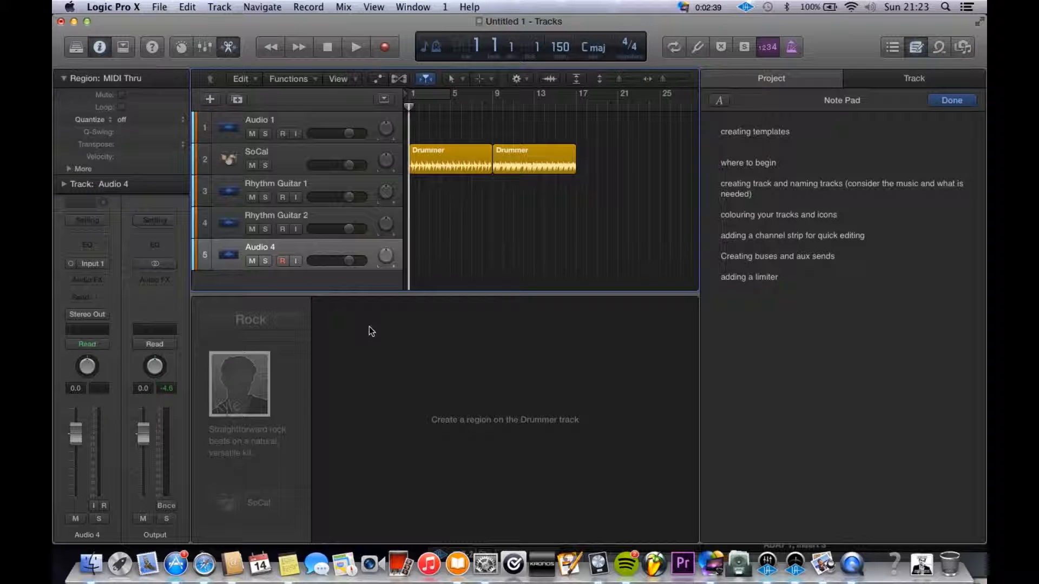
double_click(282, 247)
type("Bass ")
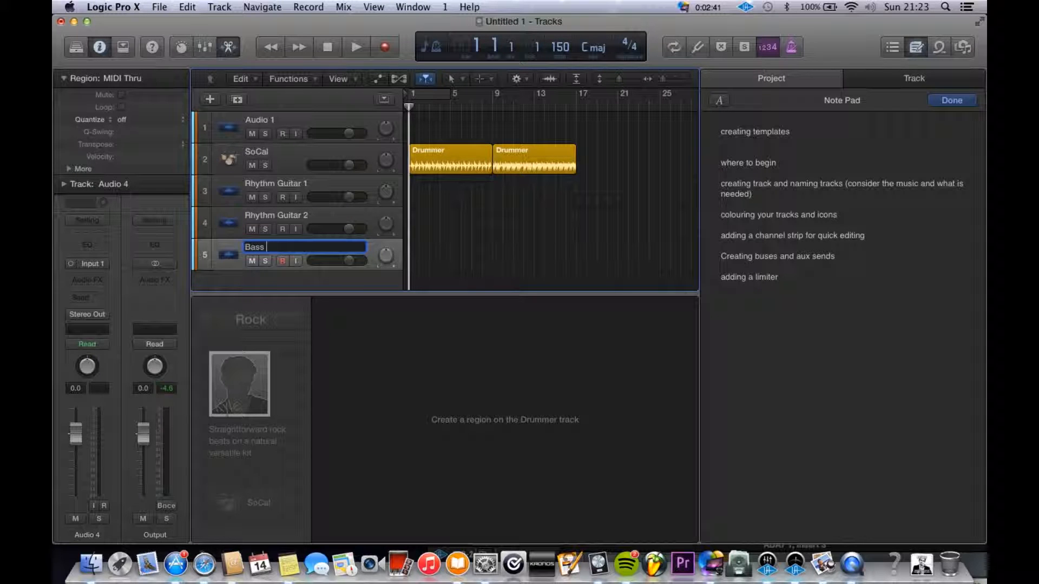
type("guitar")
key("Return")
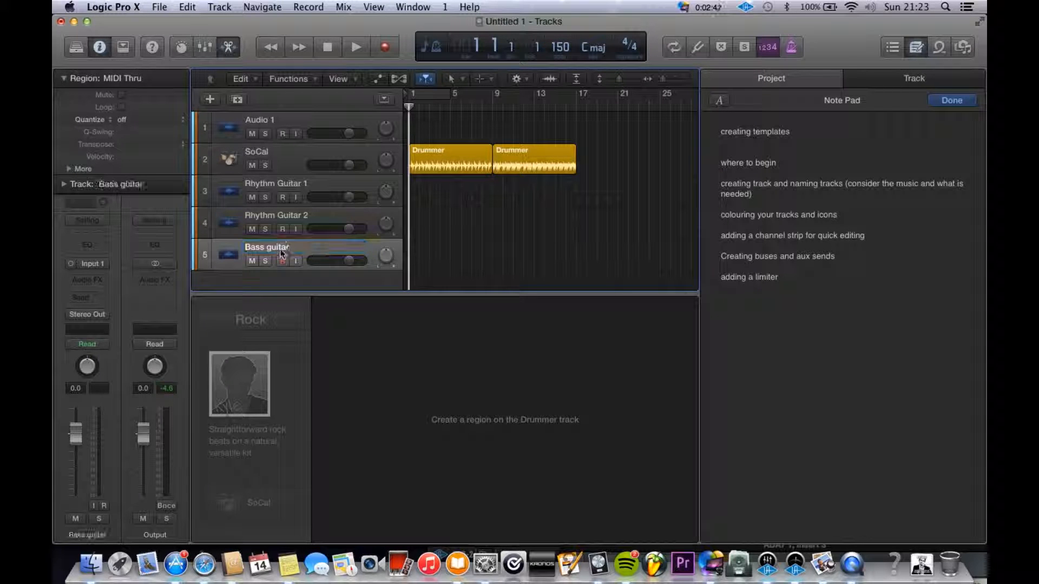
Step: Add one audio track using Input 1 + 2 and name it Keys
left_click(210, 99)
left_click(411, 153)
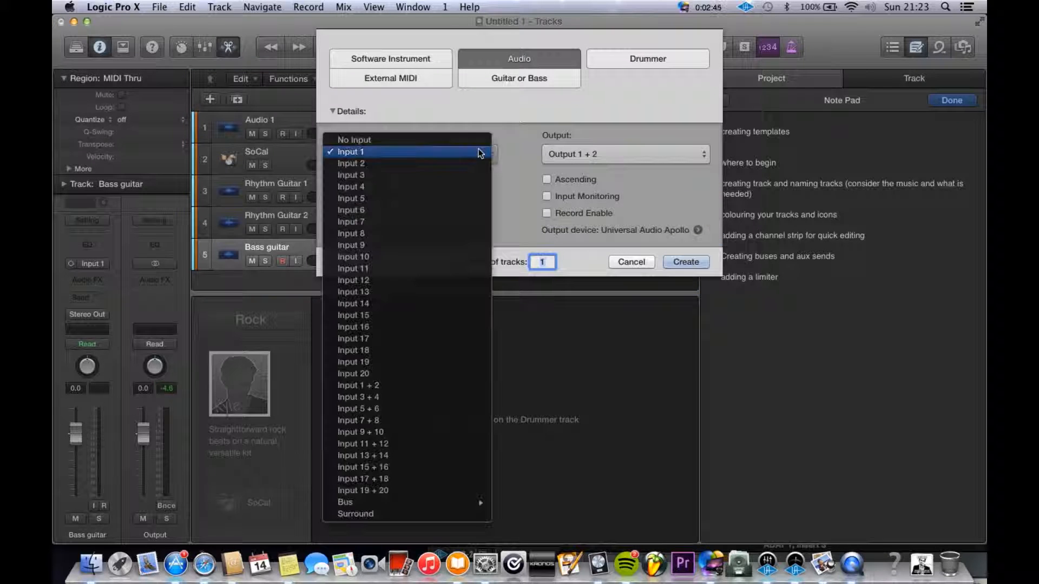
left_click(413, 386)
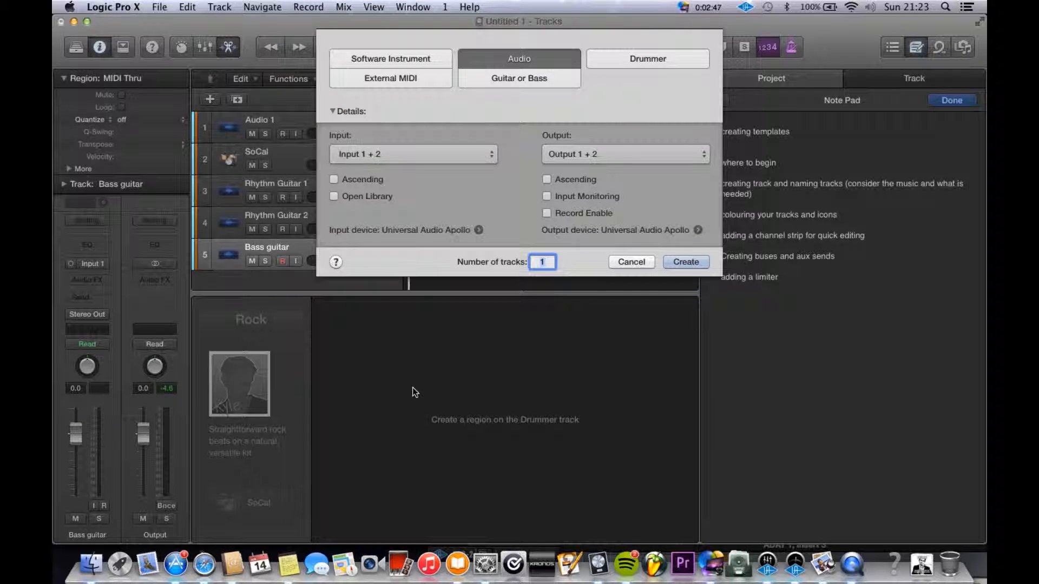
left_click(685, 263)
double_click(275, 258)
type("Kaeys")
key("Return")
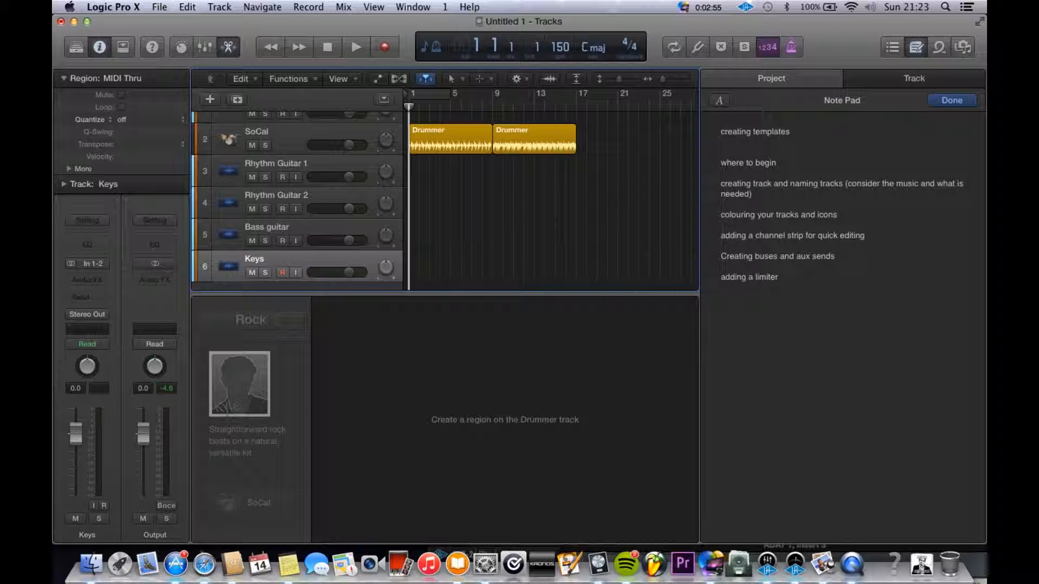
Step: Add a software instrument track and load the Boesendorfer Grand Piano patch from the Piano category
left_click(211, 103)
left_click(403, 52)
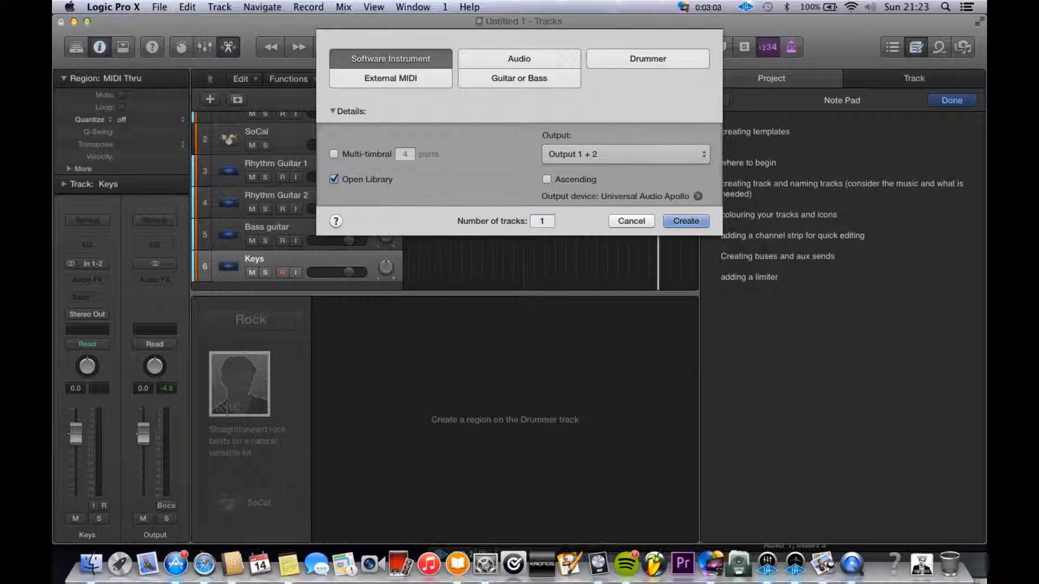
key("Return")
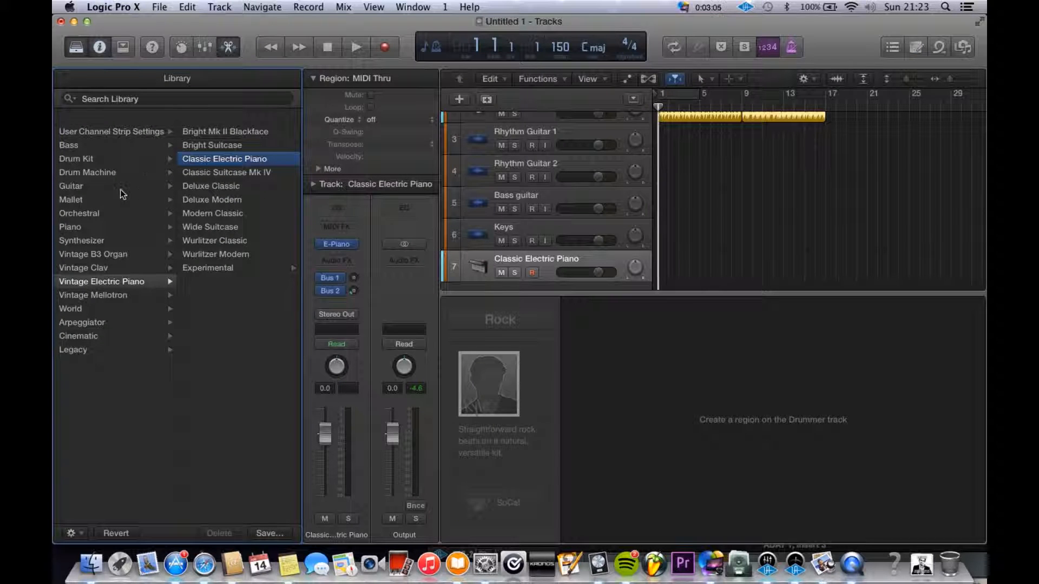
left_click(99, 228)
left_click(270, 135)
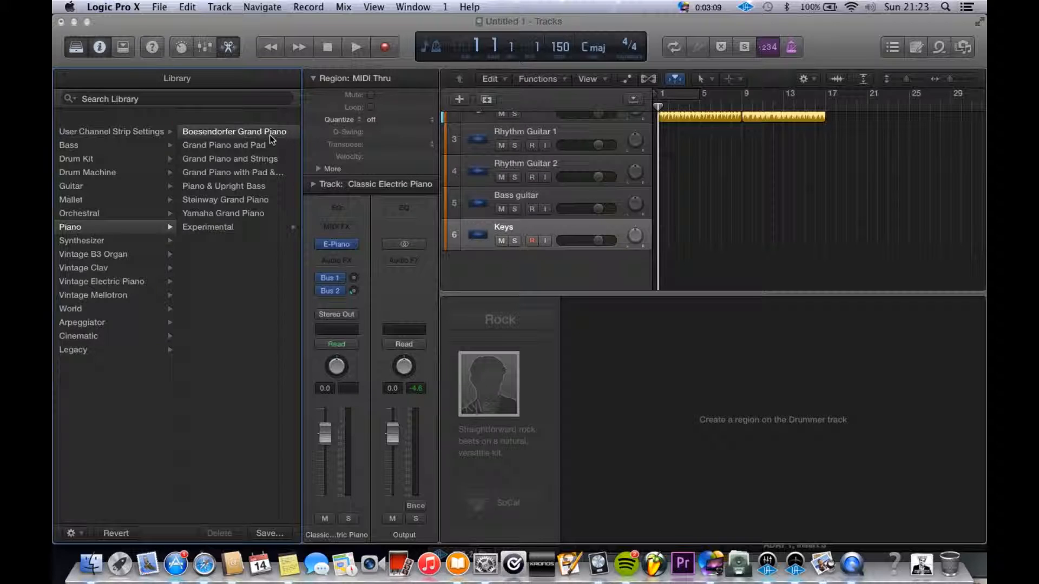
Step: Hide the Drummer editor below the track list
scroll(636, 191, "right", 1)
scroll(636, 192, "left", 2)
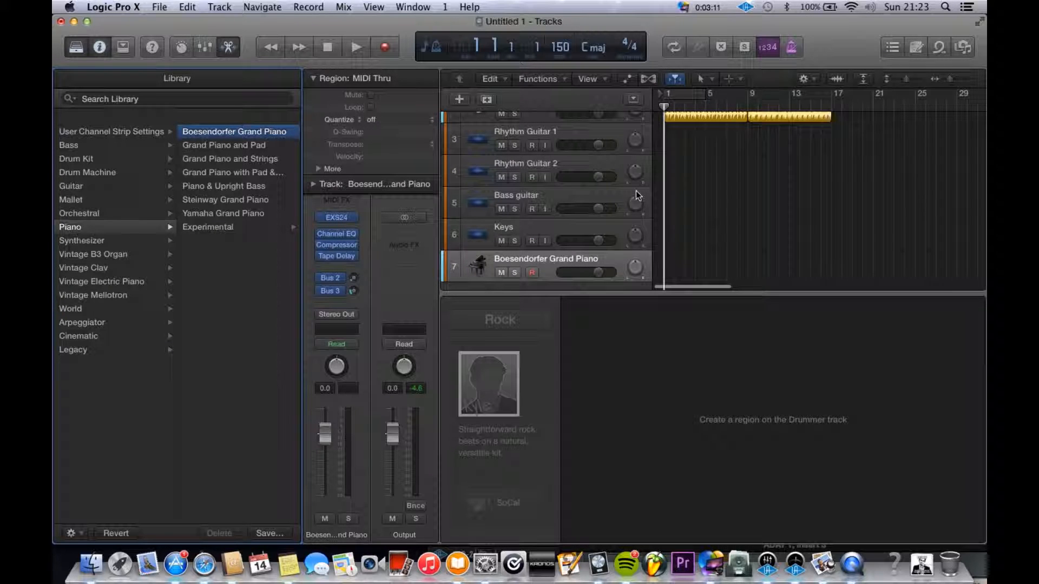
scroll(635, 191, "up", 2)
key("e")
Step: Add one audio track using Input 1 and name it lead vocals
left_click(459, 99)
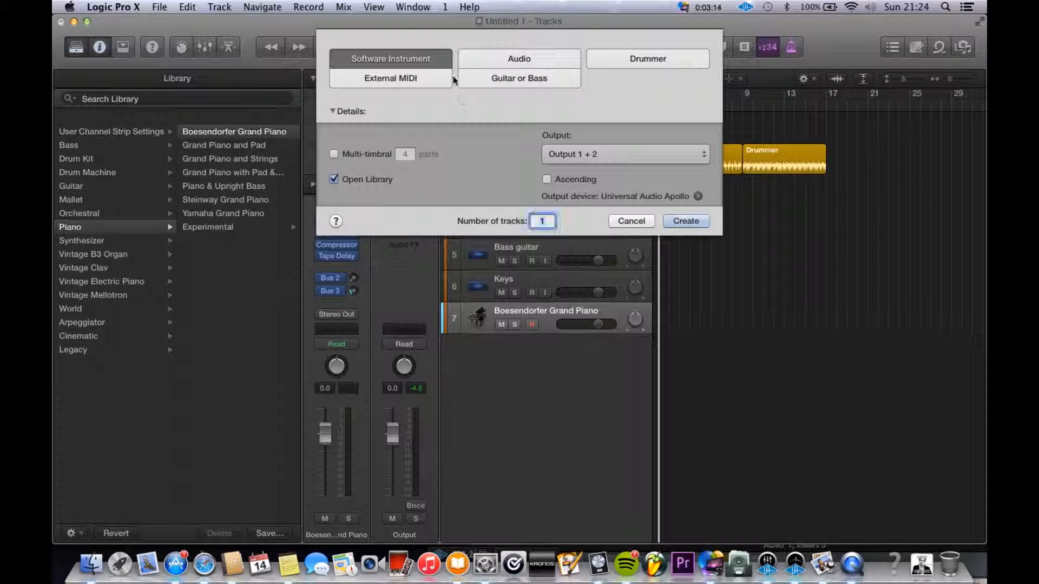
left_click(494, 64)
left_click(444, 156)
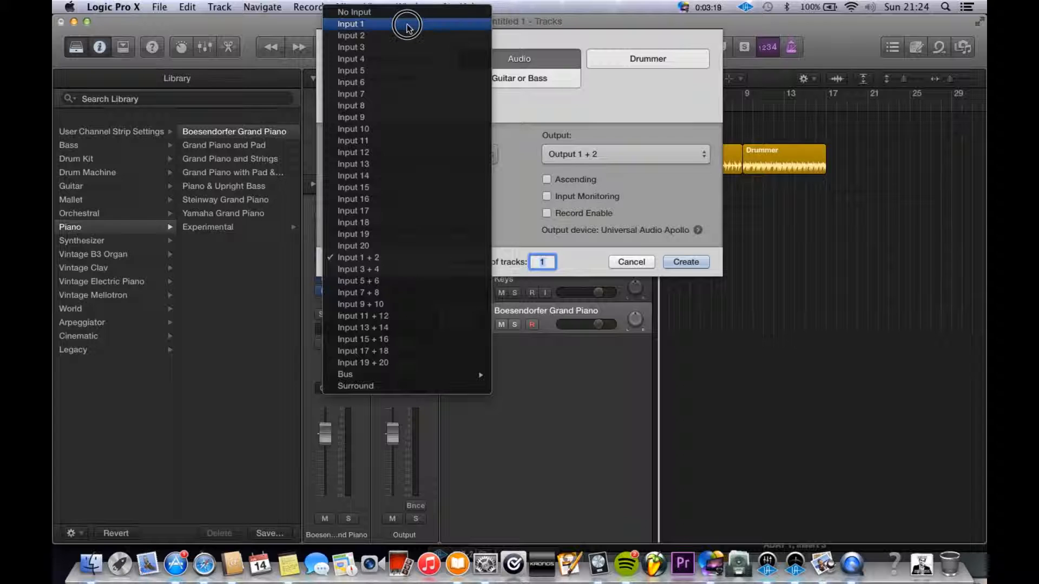
left_click(407, 25)
left_click(686, 262)
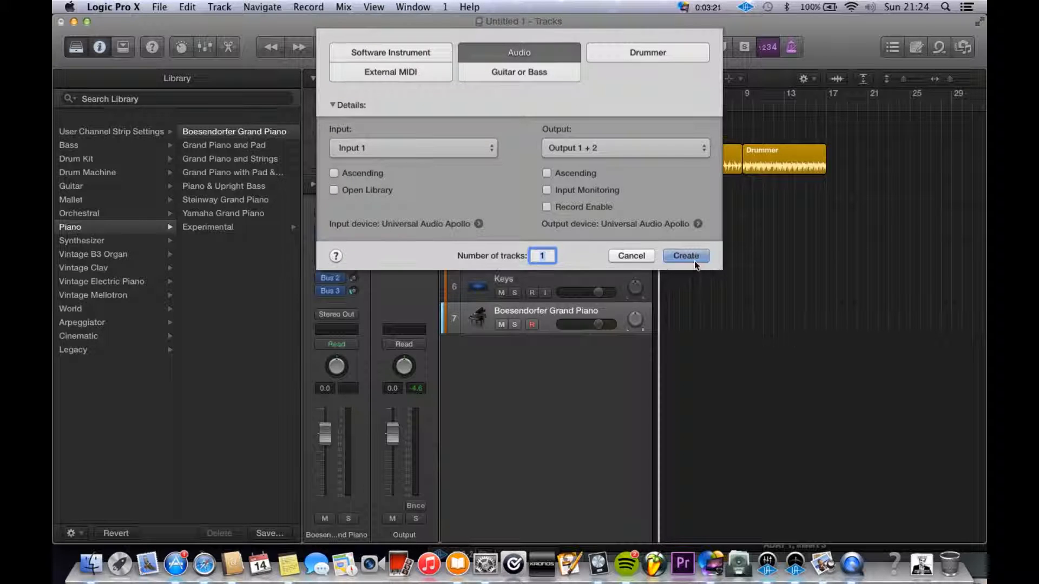
double_click(508, 343)
type("lead vocals")
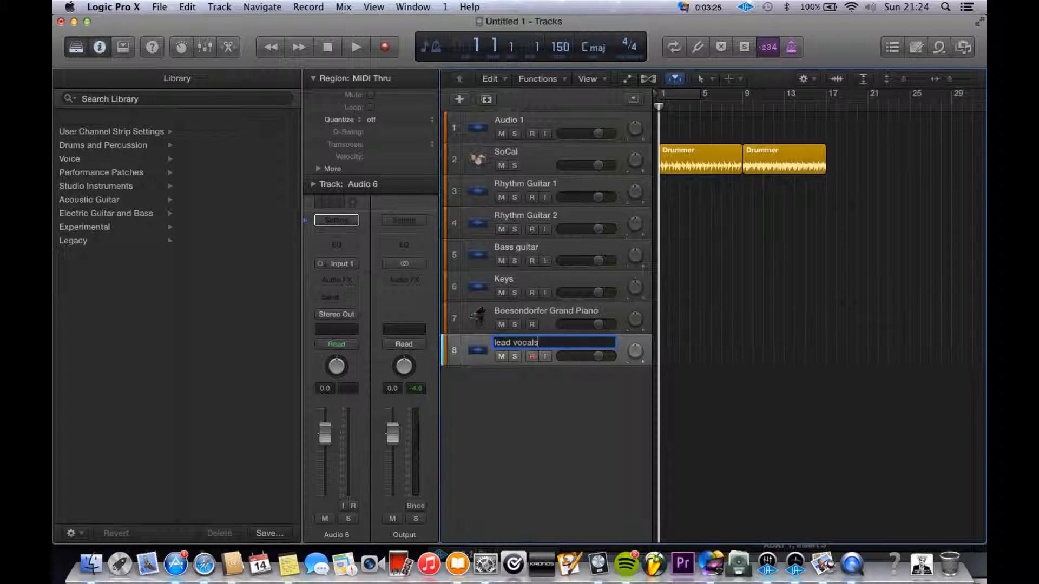
key("Return")
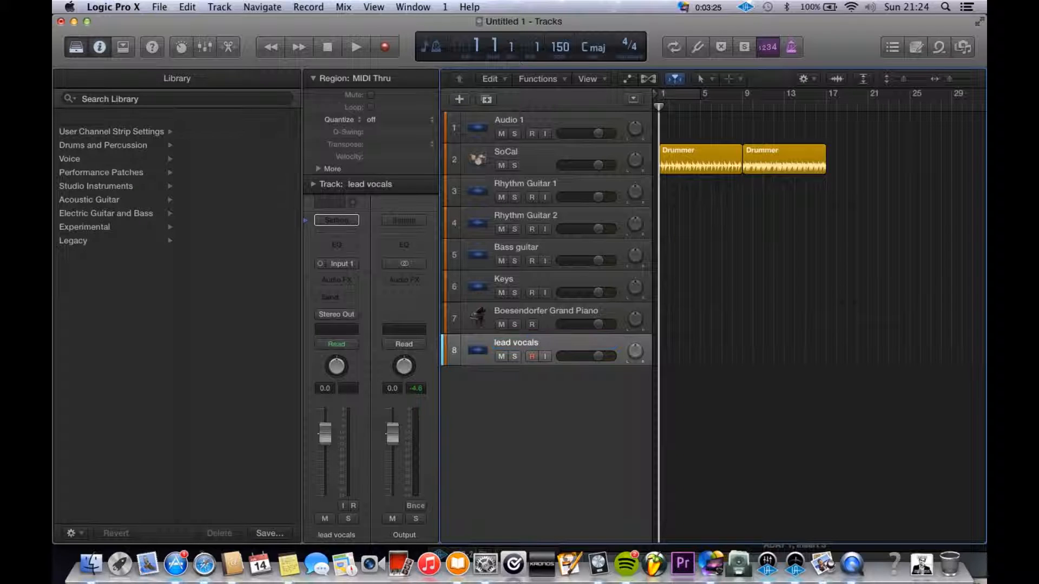
Step: Create two more tracks with the lead vocals track's settings and name the first one BV 1
left_click(488, 100)
left_click(488, 100)
left_click(529, 375)
double_click(530, 374)
type("BV 1")
key("Return")
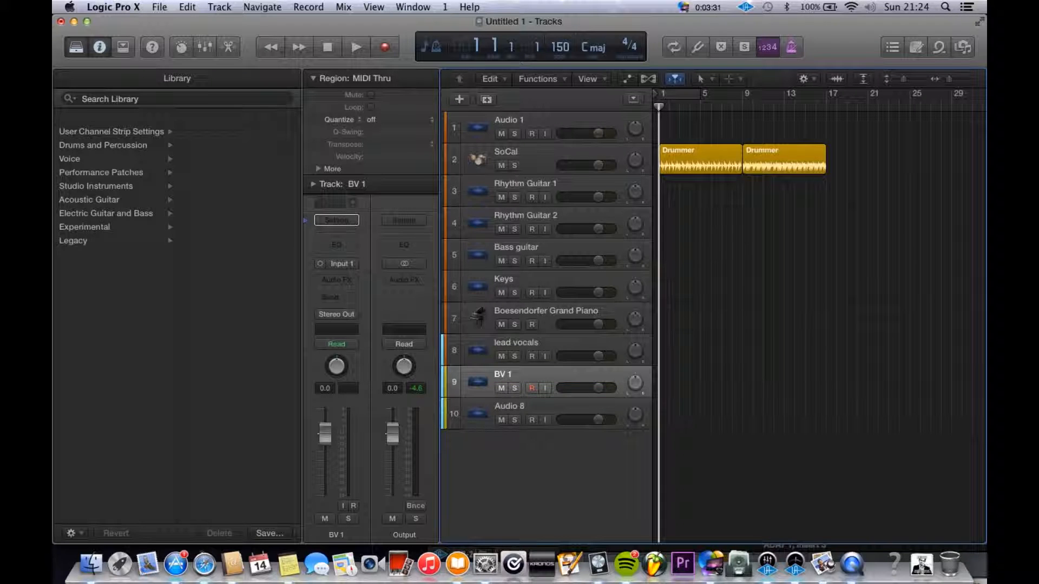
Step: Rename the second duplicated vocal track BV 2
left_click(507, 415)
double_click(507, 412)
type("BN 2")
key("Return")
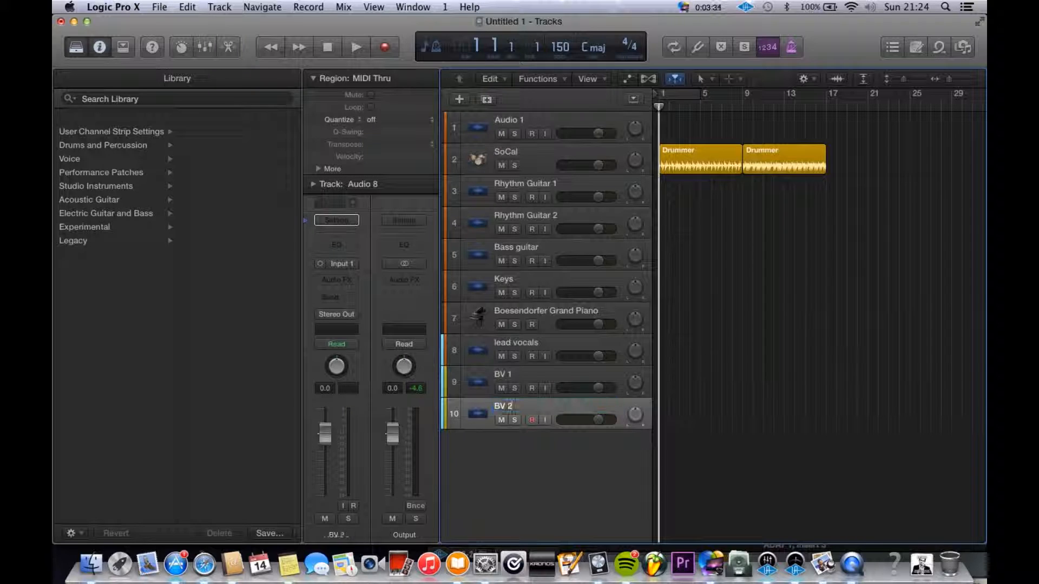
Step: Set the colour of the SoCal drummer track and its two Drummer regions to yellow
left_click(528, 171)
left_click(544, 184)
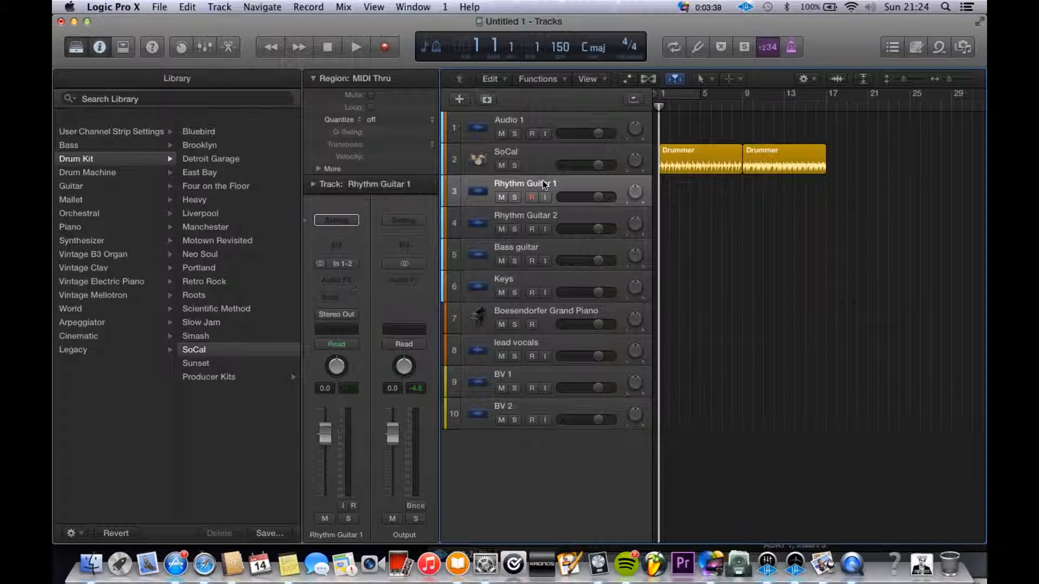
key("super+Right")
key("super+Right")
scroll(542, 183, "right", 1)
scroll(542, 184, "left", 2)
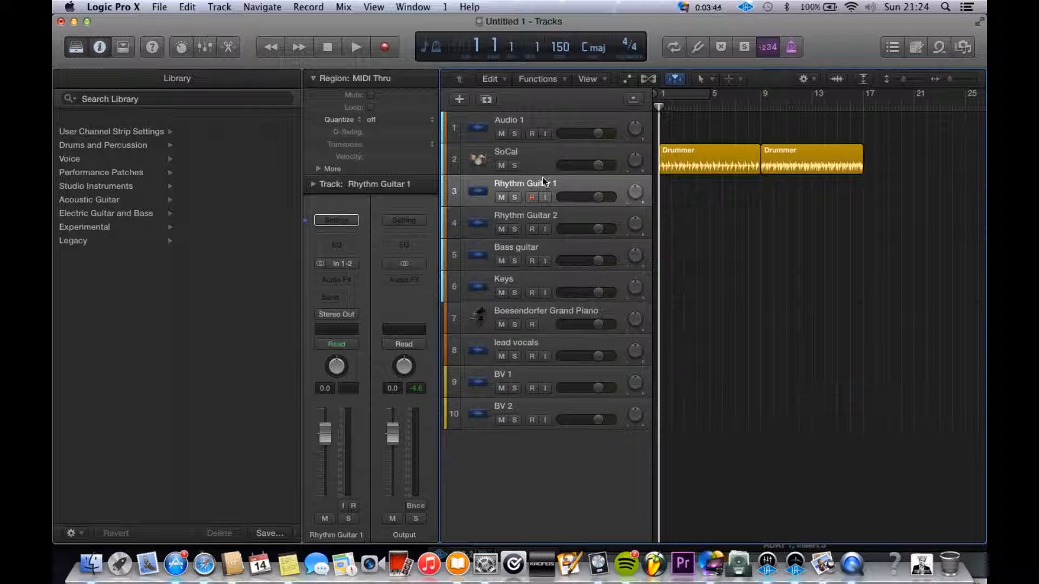
left_click(544, 165)
key("alt+c")
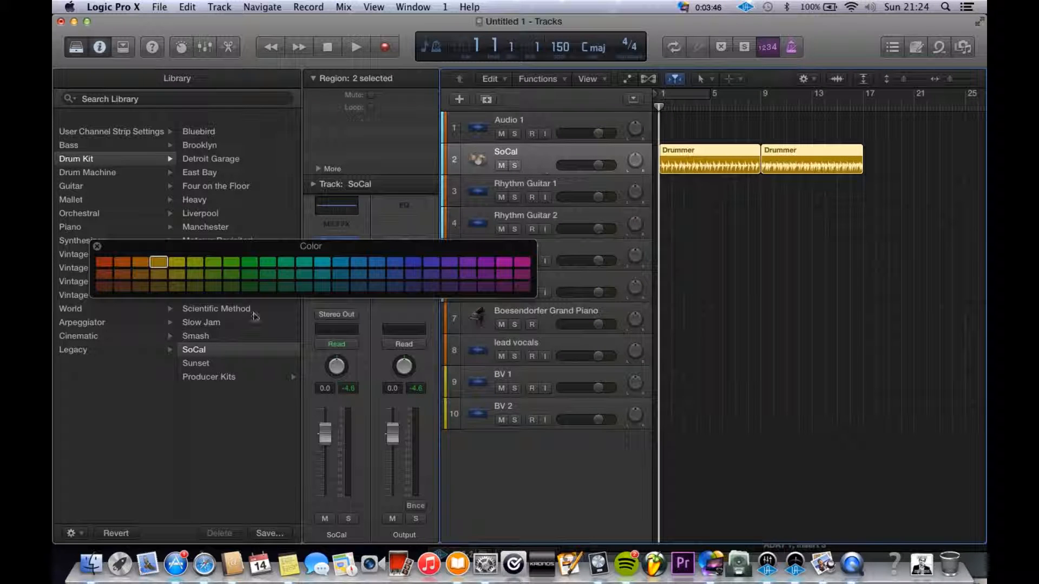
left_click_drag(661, 130, 848, 193)
left_click(183, 265)
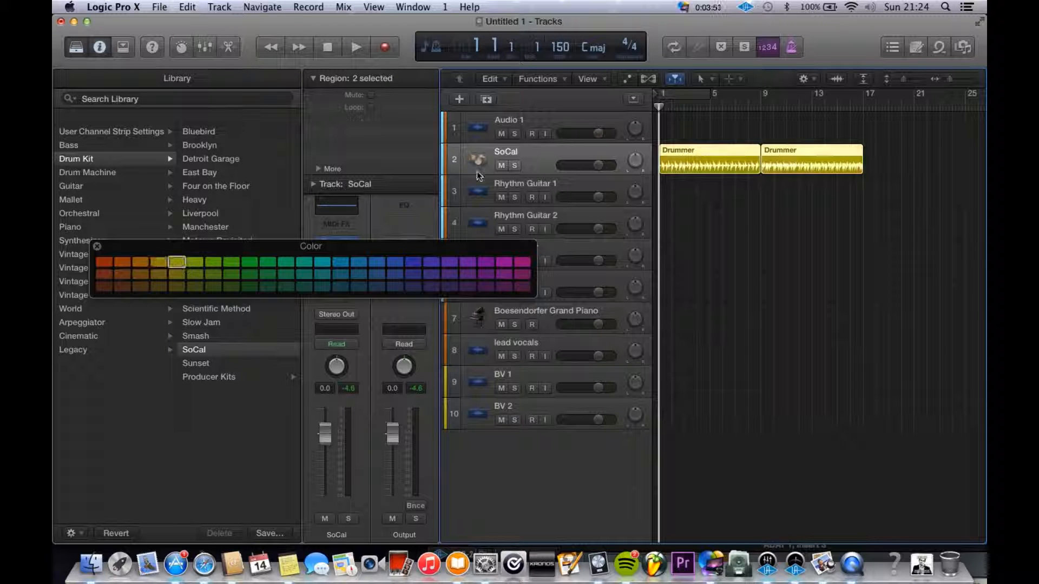
key("alt+c")
key("alt+c")
Step: Set the colour of the Rhythm Guitar 1 and Rhythm Guitar 2 tracks to bright red-orange
left_click(574, 185)
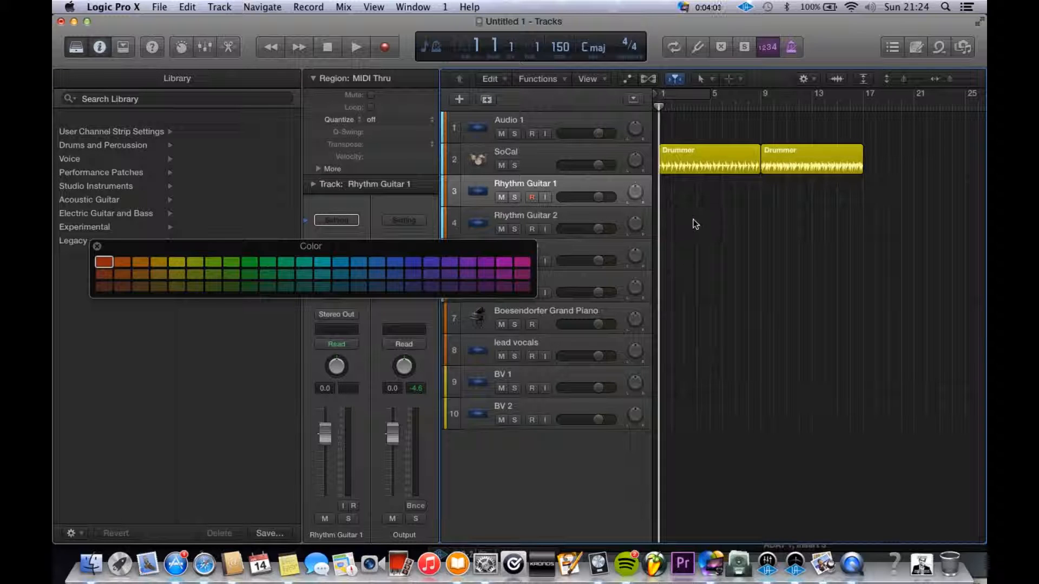
double_click(537, 186)
left_click(529, 217)
left_click(479, 222)
left_click(110, 263)
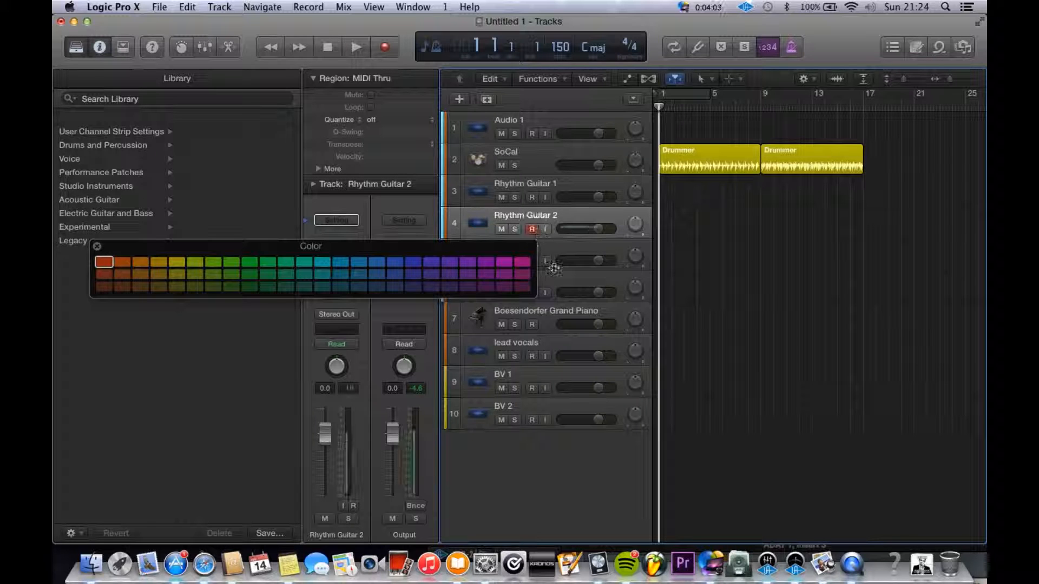
Step: Mute the Rhythm Guitar 2 track and record a short region on it from bar 1 to about bar 2
left_click(501, 229)
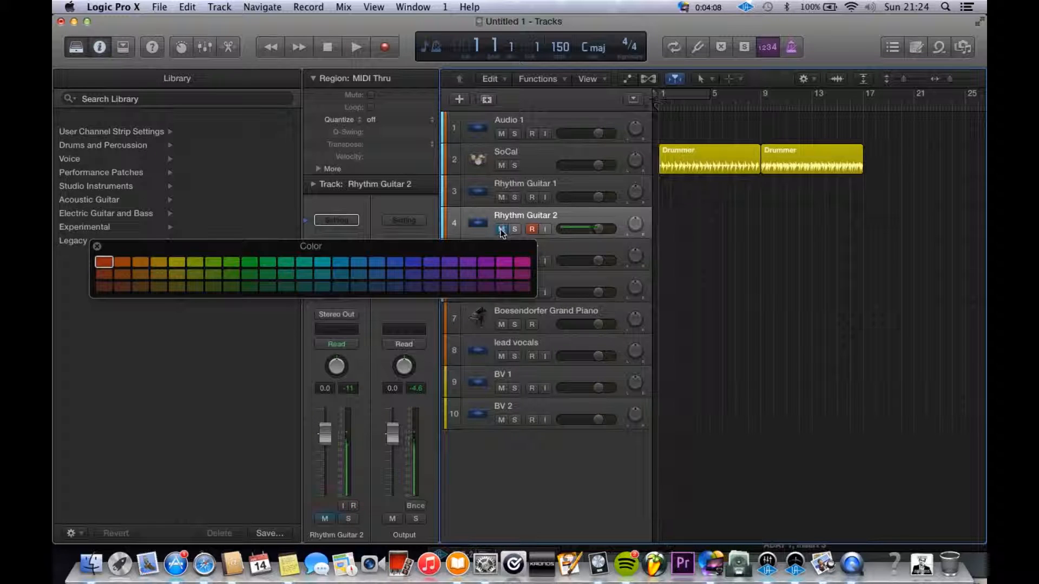
key("r")
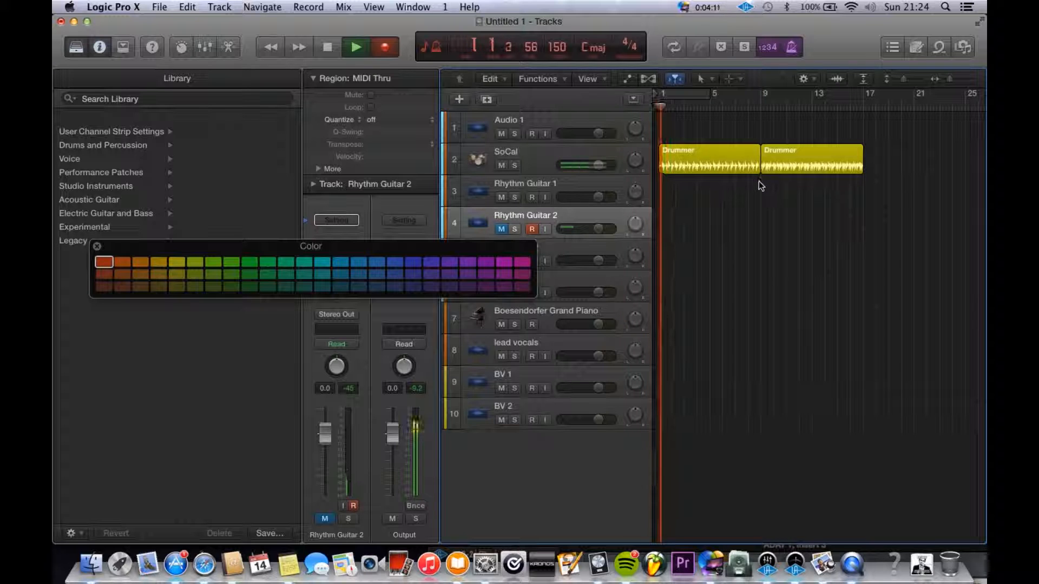
key("space")
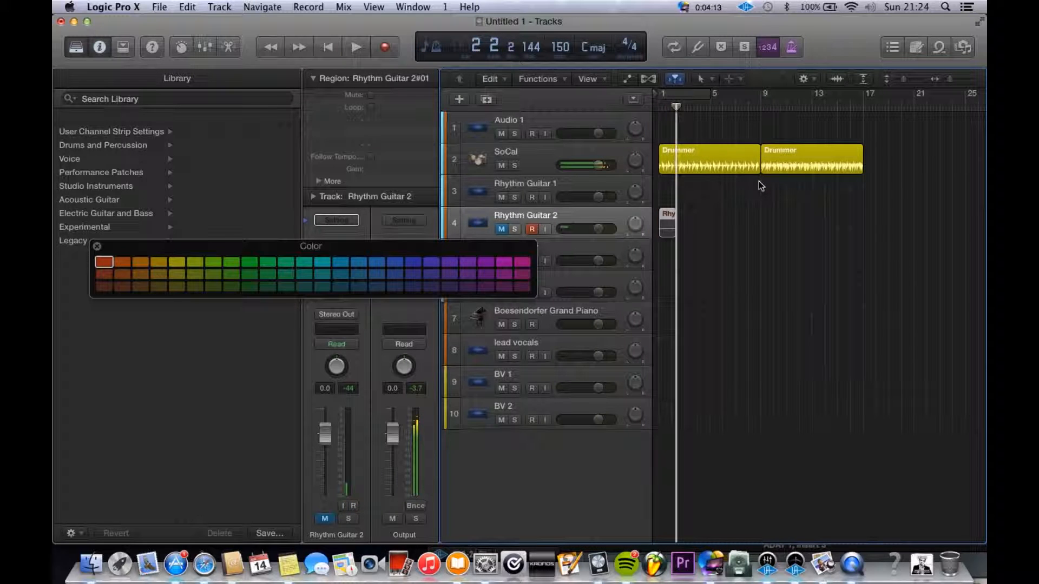
key("Delete")
left_click(502, 231)
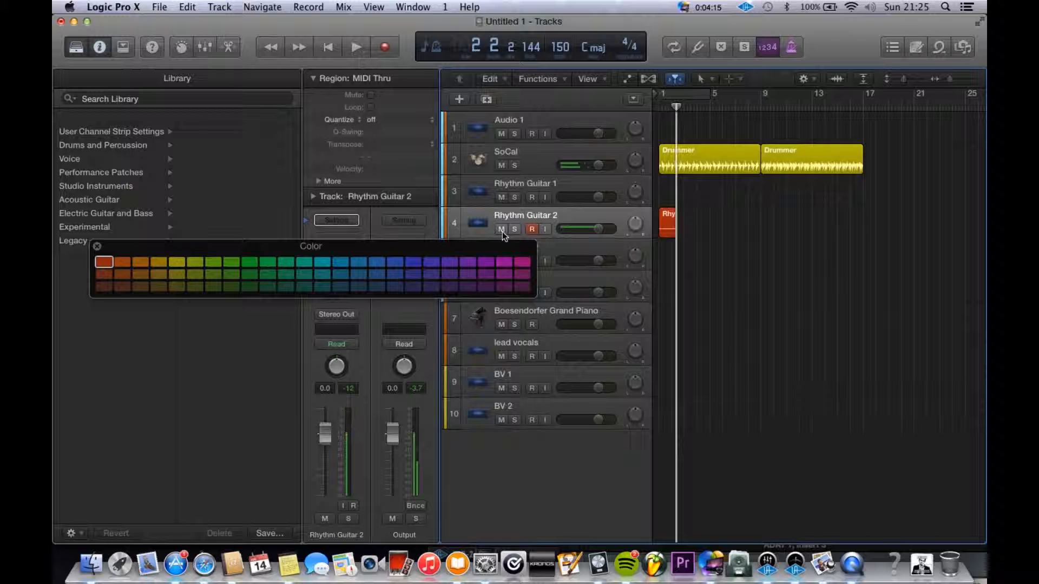
scroll(703, 234, "up", 3)
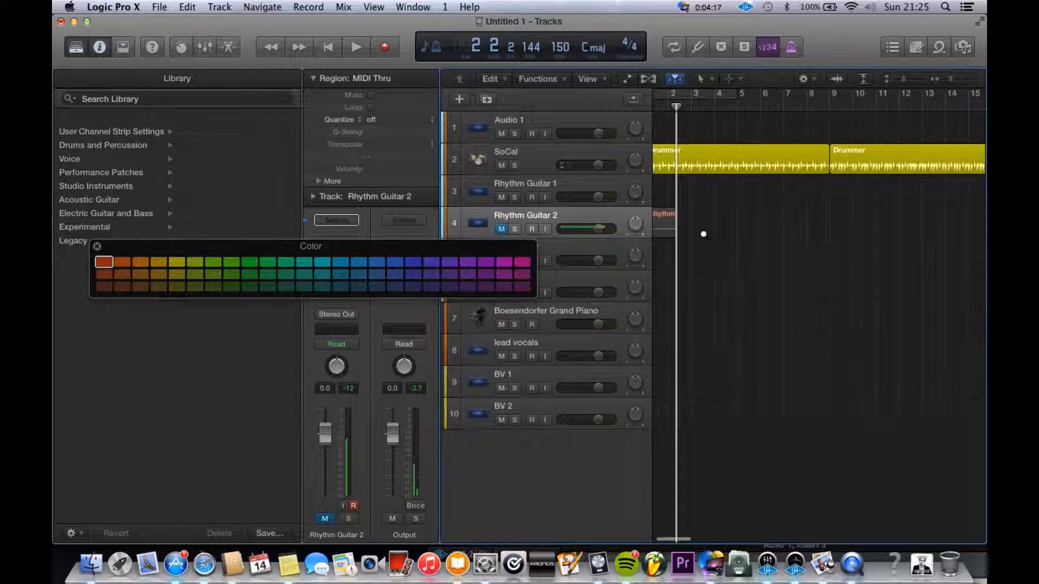
scroll(703, 234, "left", 1)
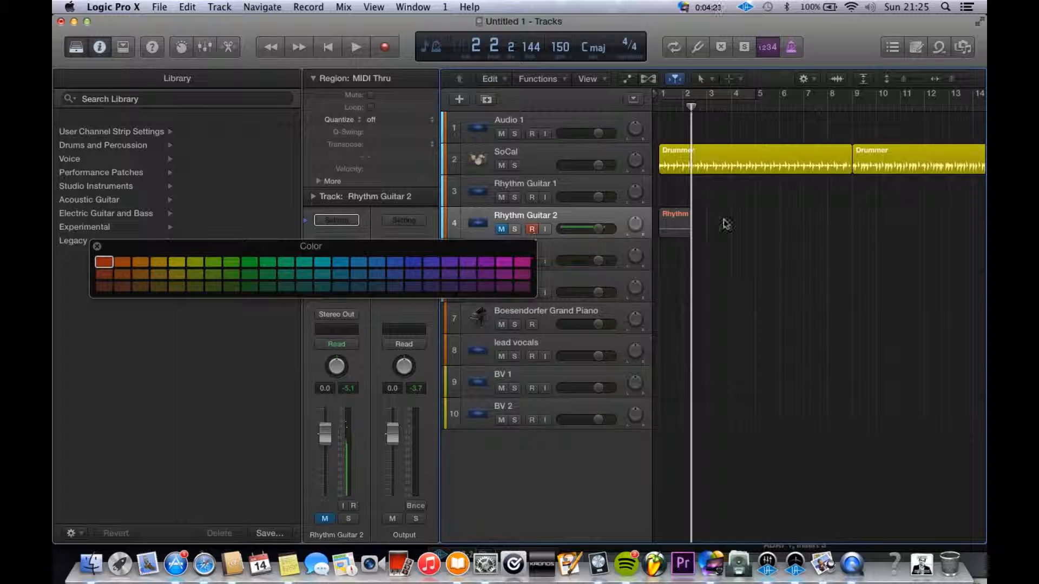
Step: Move the colour palette clear of the track list and set the Bass guitar track's colour to blue
left_click(538, 181)
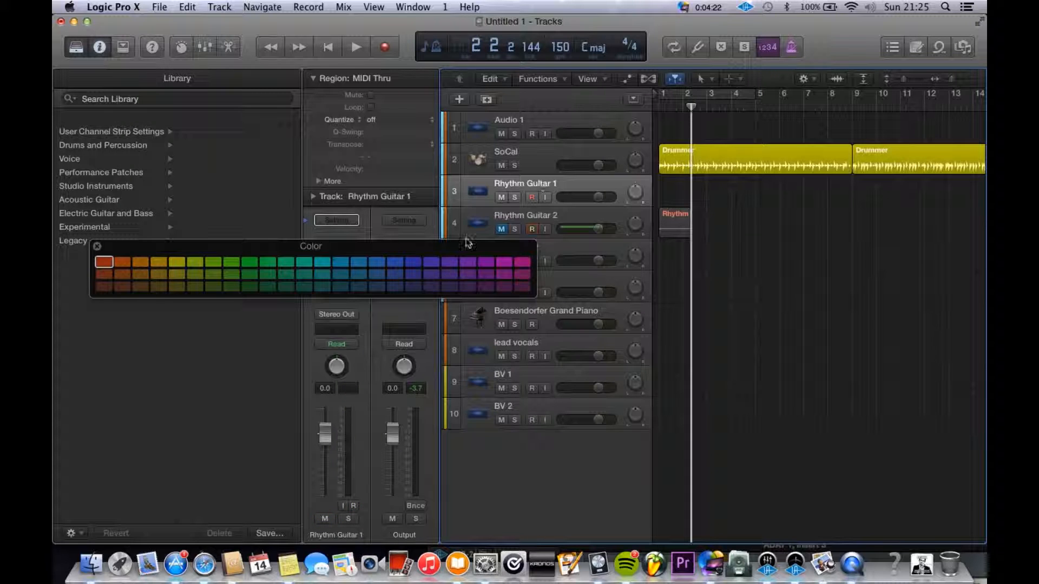
left_click_drag(457, 249, 401, 322)
left_click(556, 256)
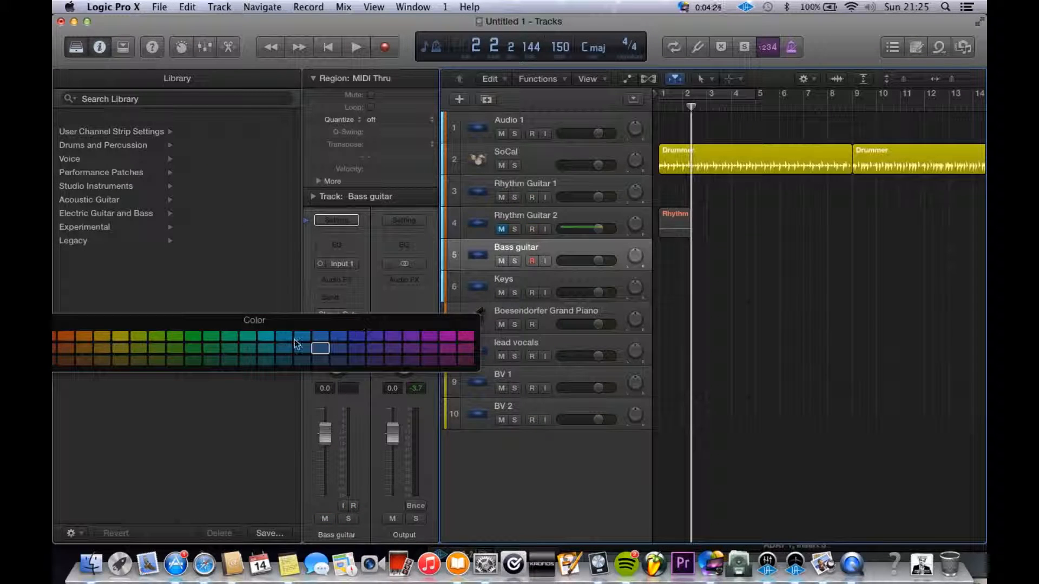
Step: Colour the Keys track a darker green and the Boesendorfer Grand Piano track a bright green
key("Down")
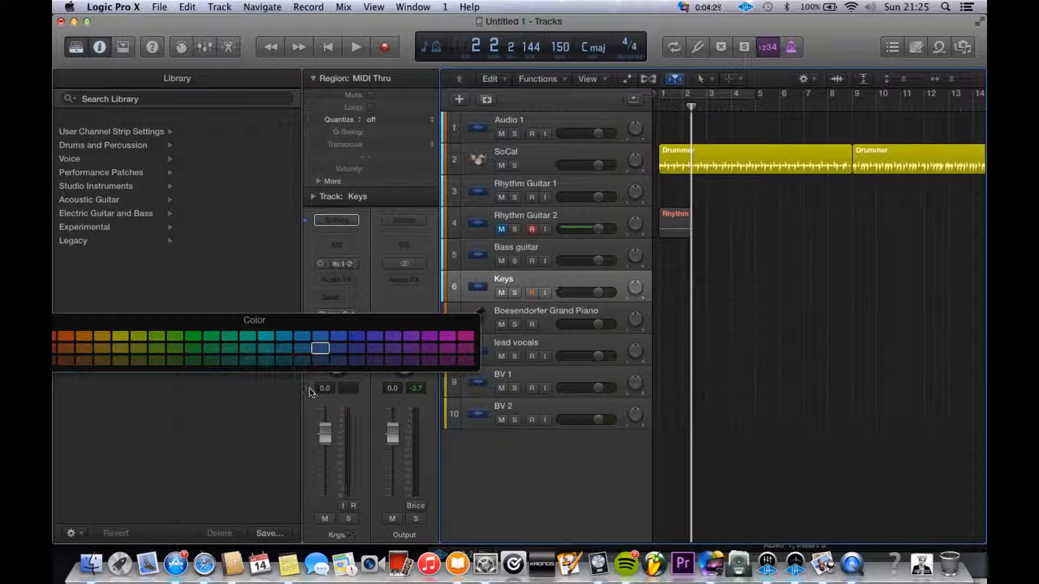
left_click(194, 347)
left_click(540, 307)
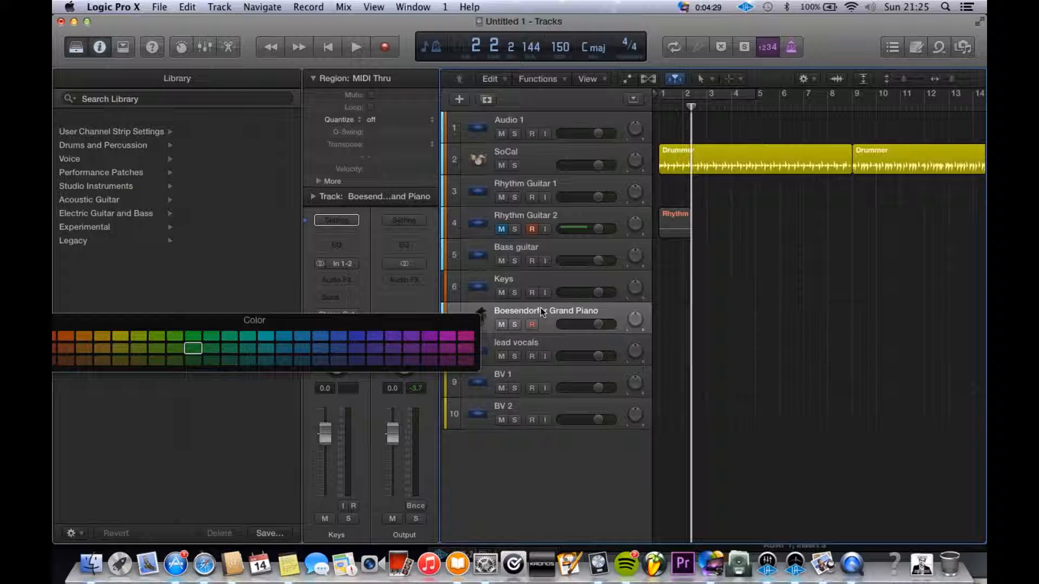
left_click(175, 336)
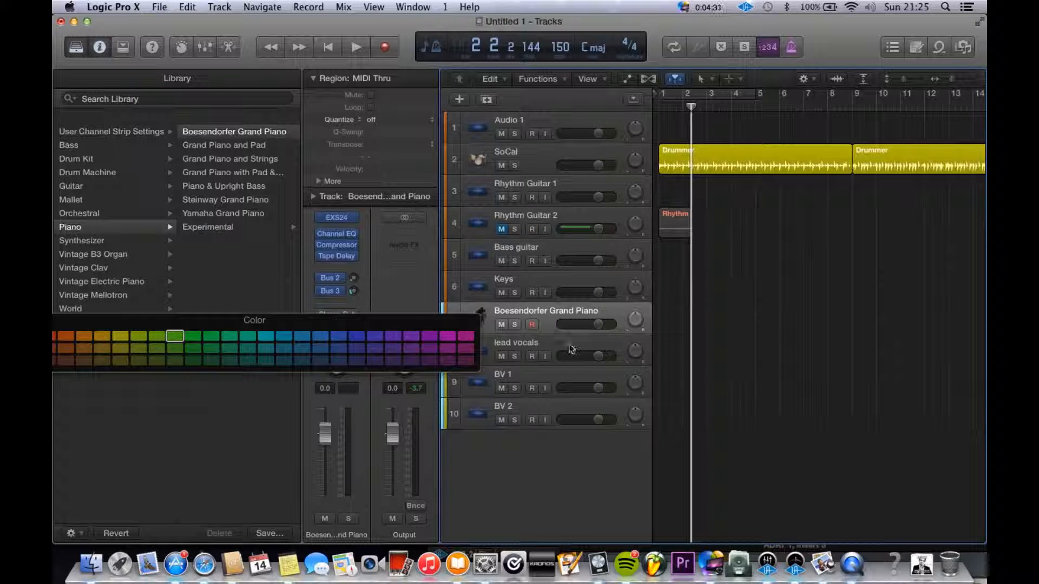
Step: Colour the lead vocals track magenta, the BV 1 track purple and the BV 2 track violet
left_click(570, 349)
left_click(447, 336)
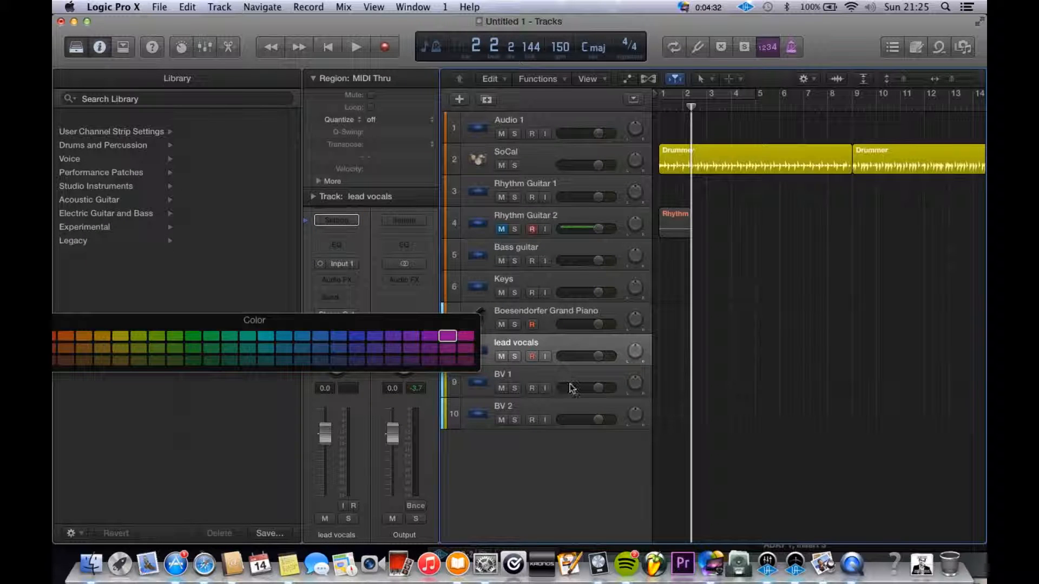
left_click(566, 373)
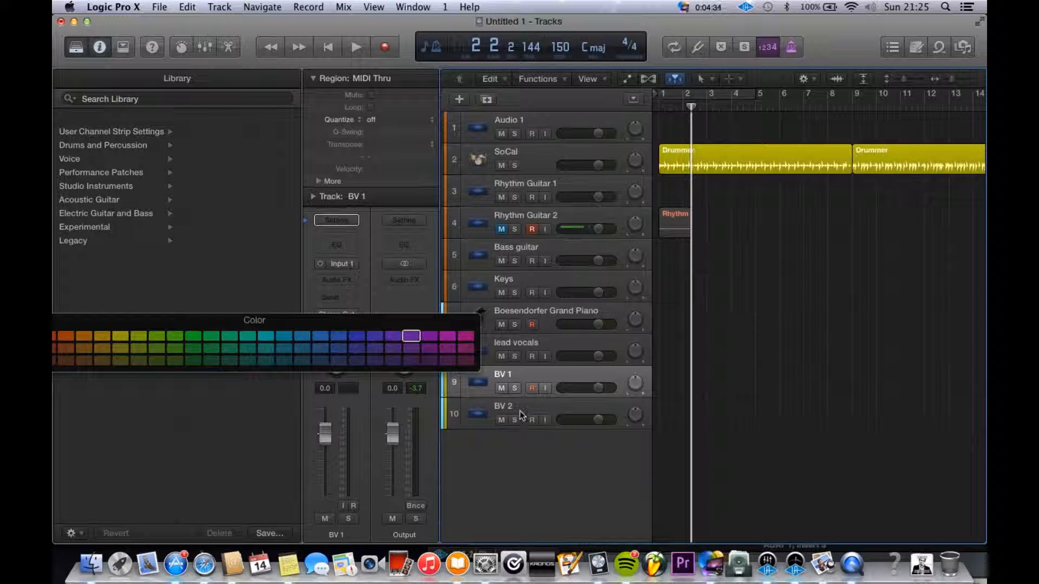
key("Down")
left_click(391, 338)
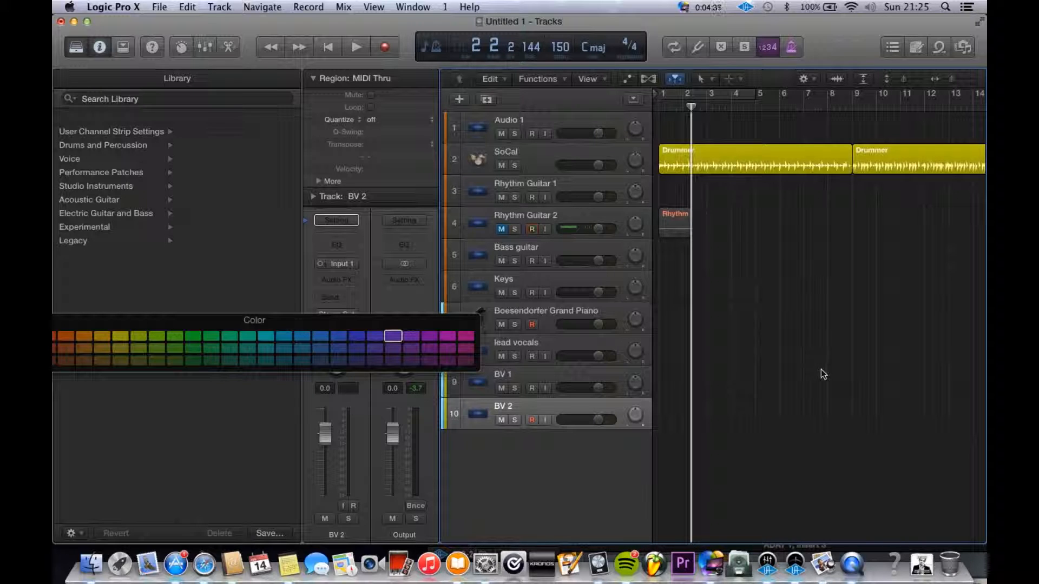
Step: Select the recorded Rhythm Guitar 2 region, then disarm and unmute its track
left_click(670, 214)
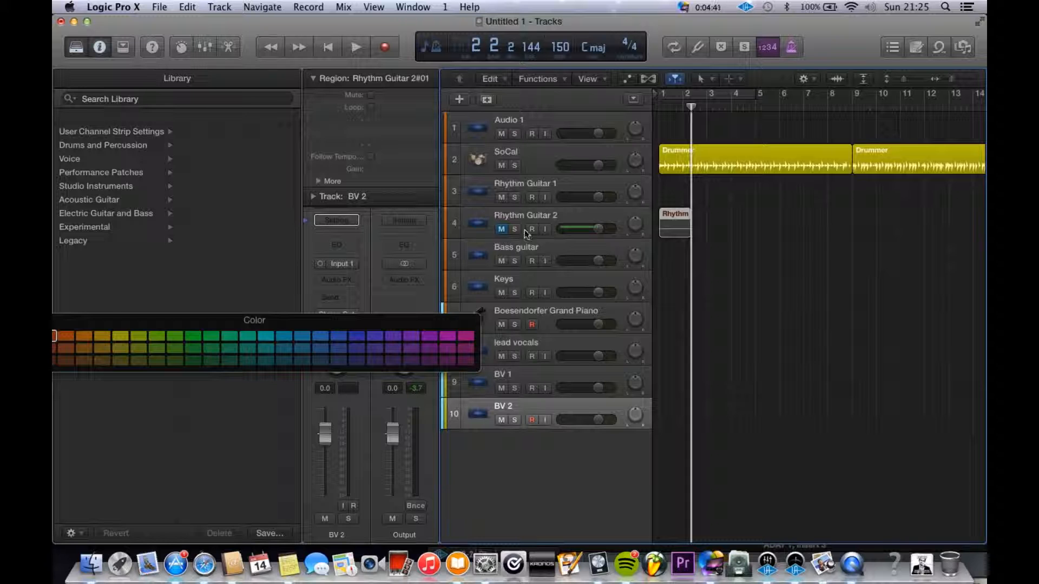
left_click(501, 229)
scroll(683, 233, "up", 3)
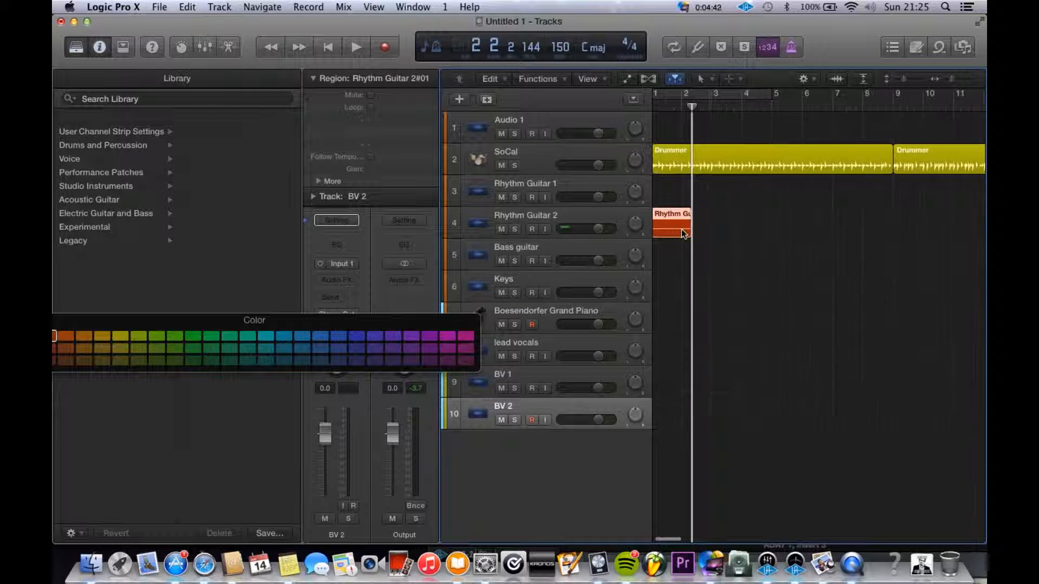
Step: Record a short region of about one bar on the muted, armed Bass guitar track, then unmute and disarm it
left_click(538, 254)
left_click(501, 261)
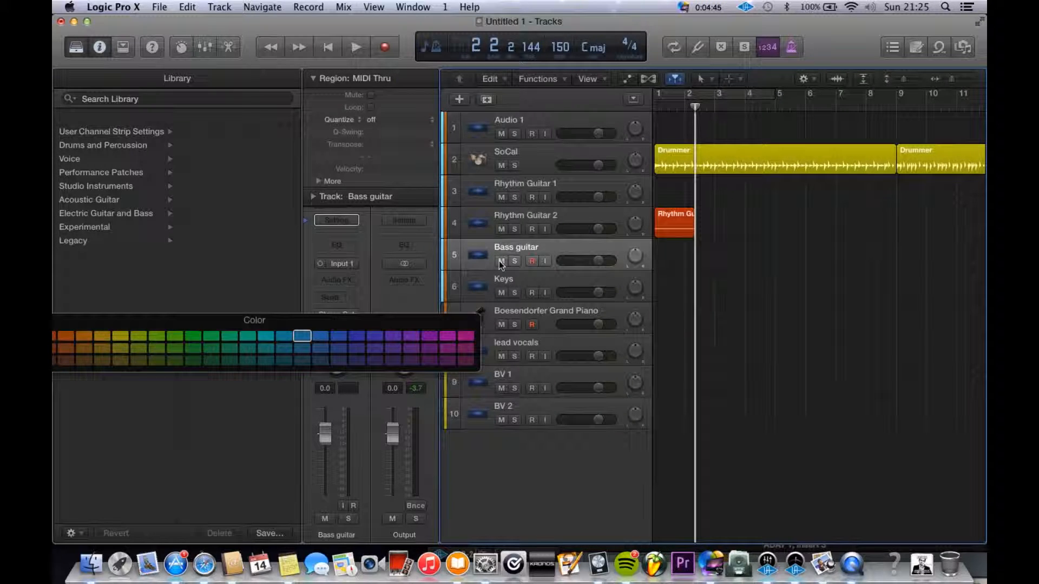
left_click(531, 260)
key("r")
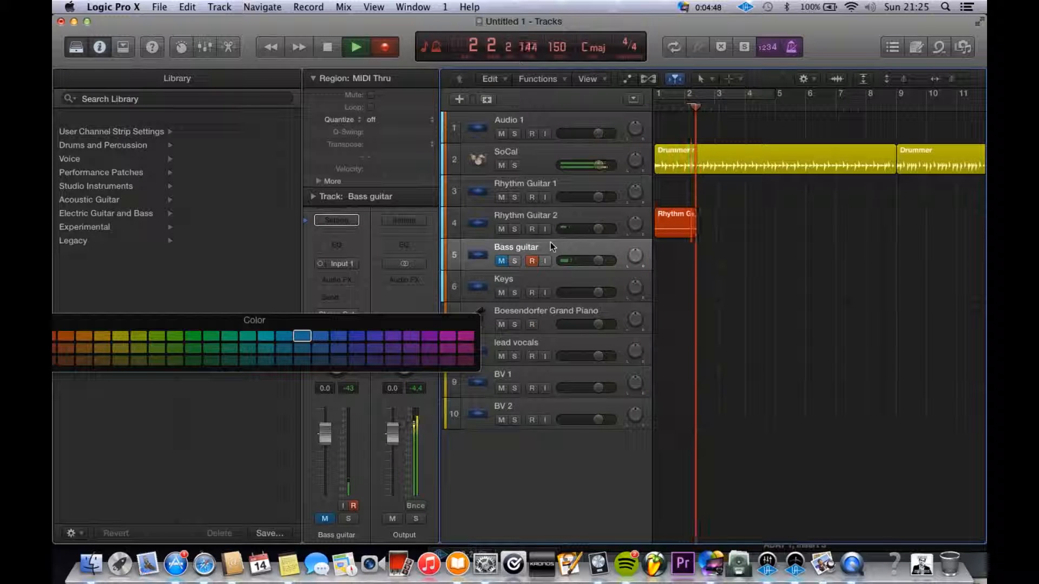
key("space")
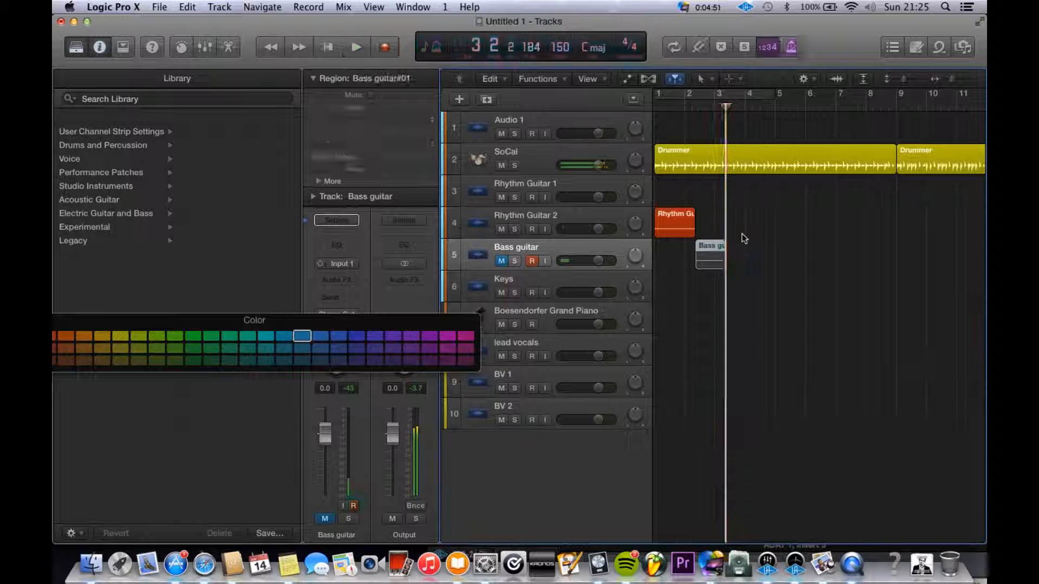
left_click(501, 261)
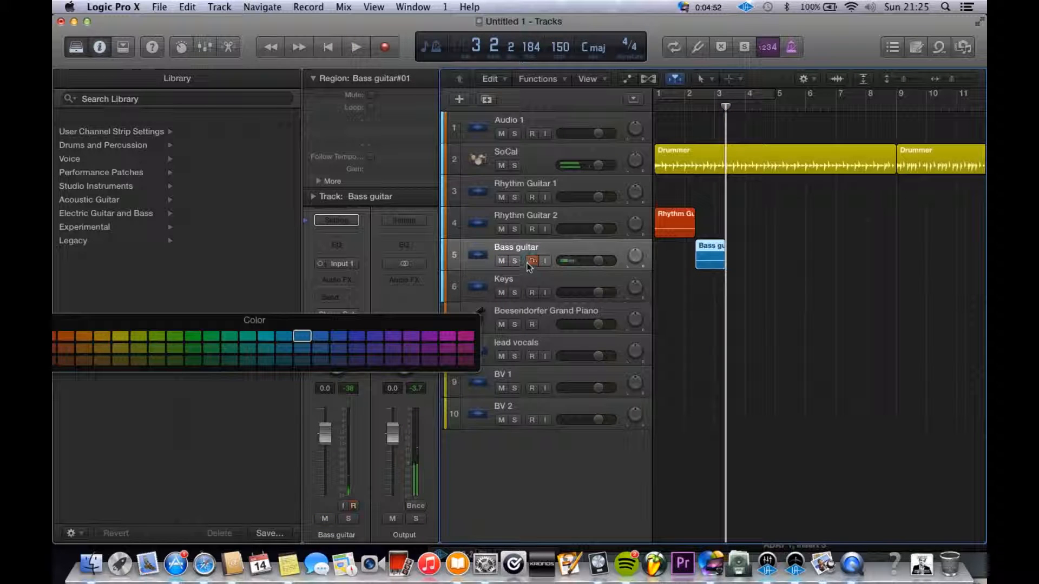
scroll(686, 290, "up", 2)
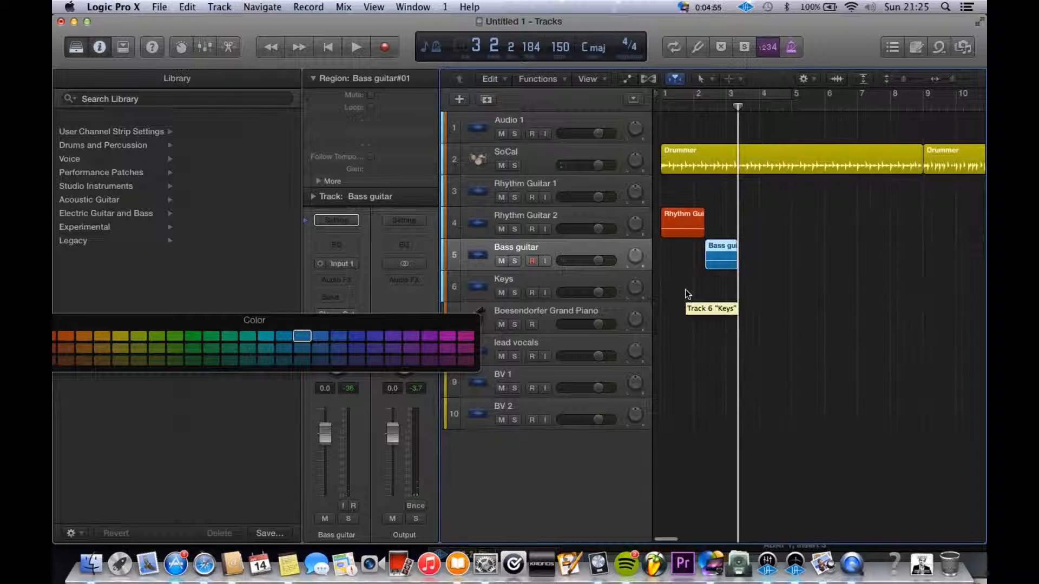
left_click(739, 291)
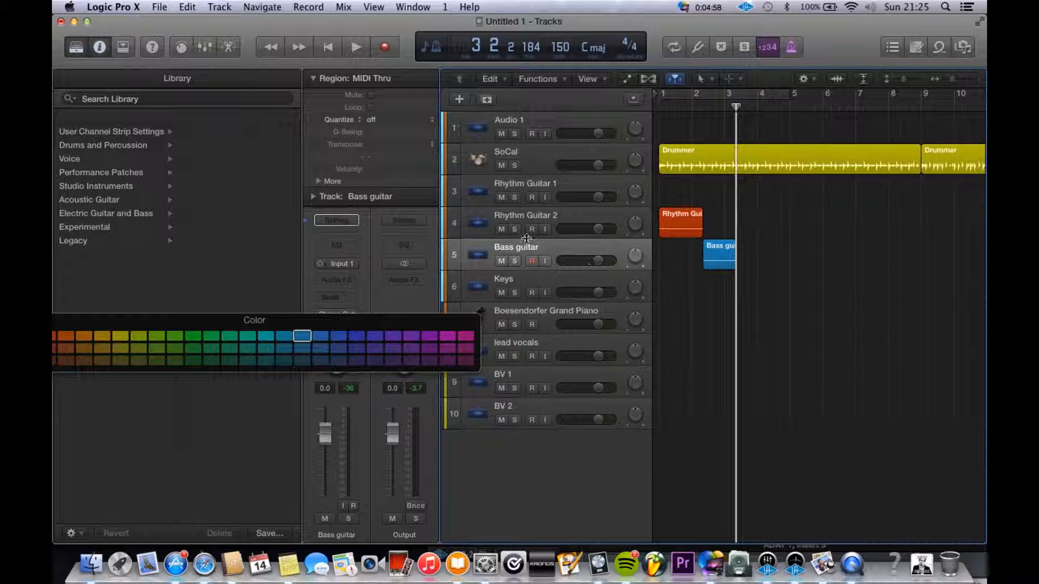
Step: Hide the Library and give the Rhythm Guitar 1 track the red electric guitar icon from the Guitar category
left_click(528, 182)
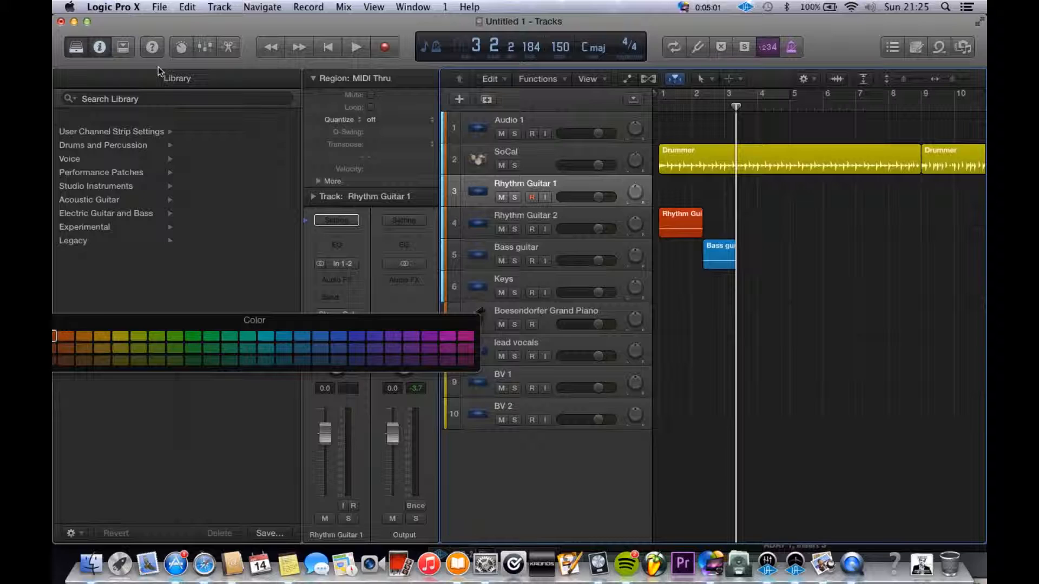
left_click(80, 50)
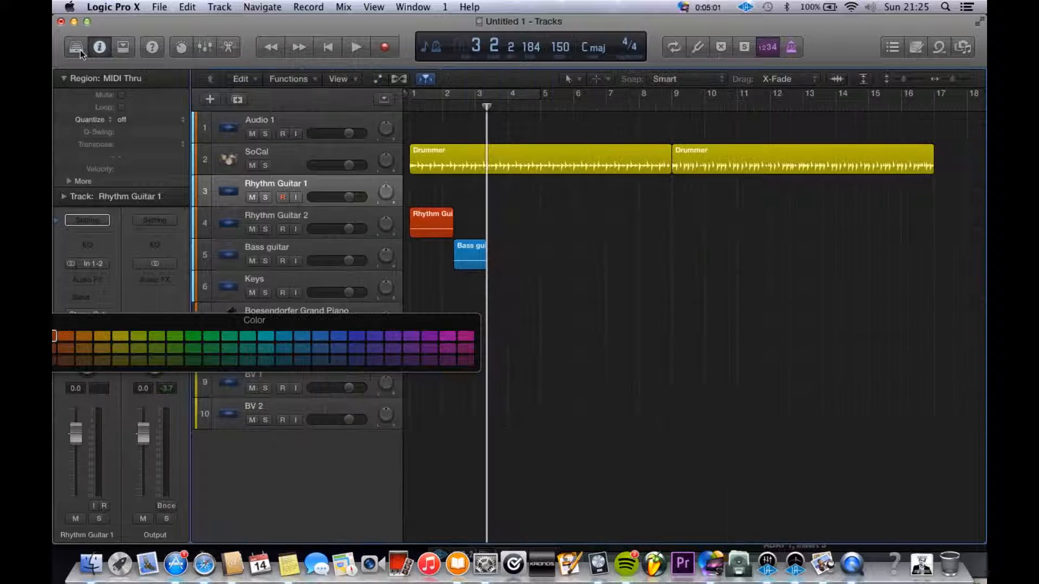
left_click(63, 198)
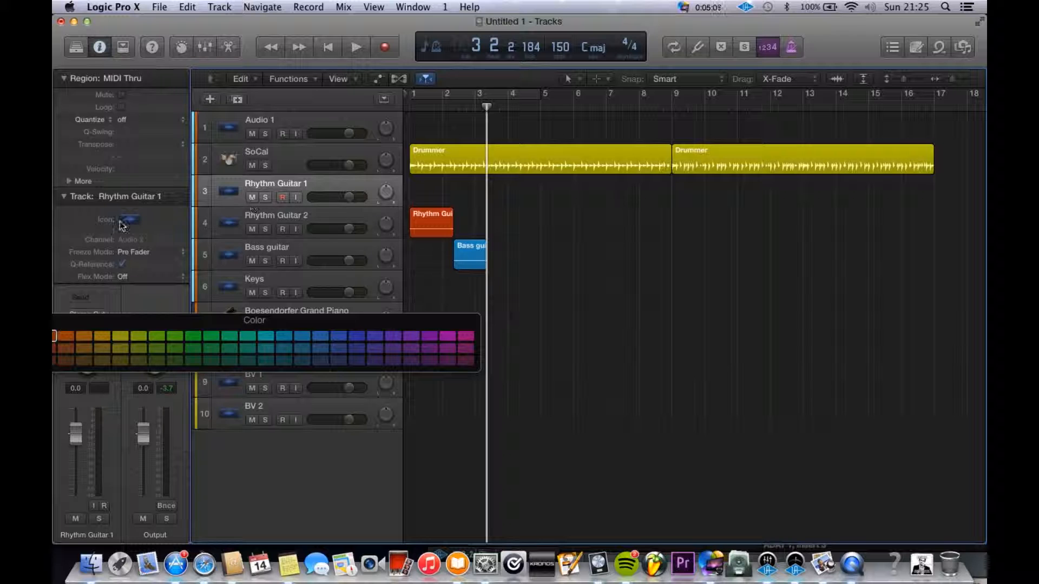
left_click(124, 223)
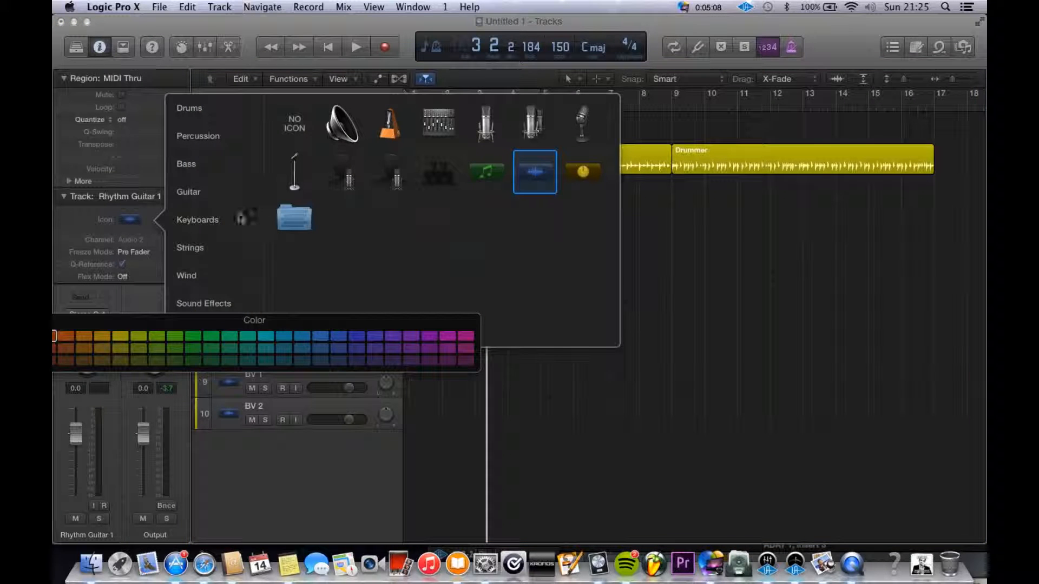
left_click(199, 204)
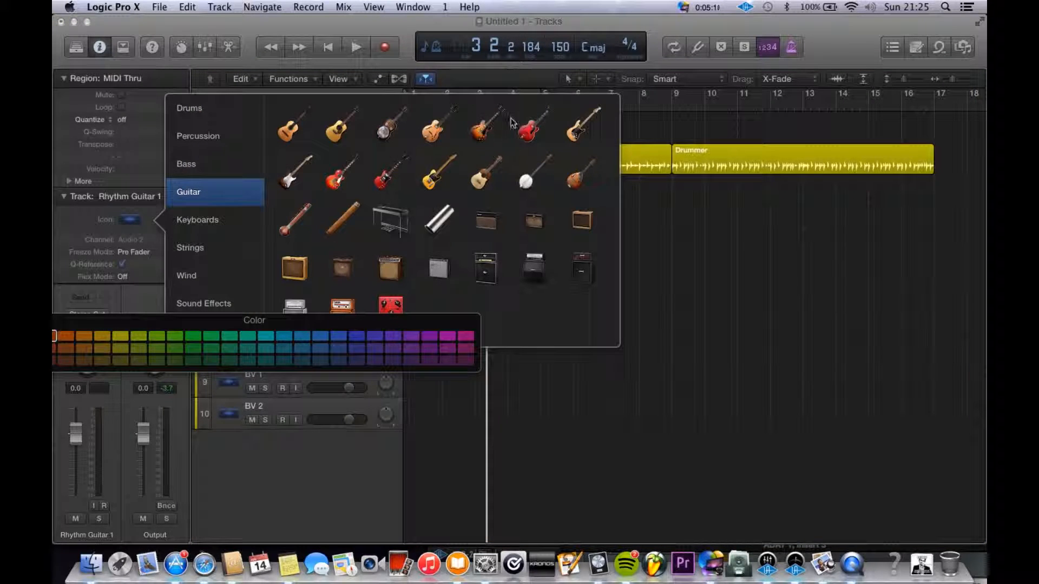
left_click(321, 174)
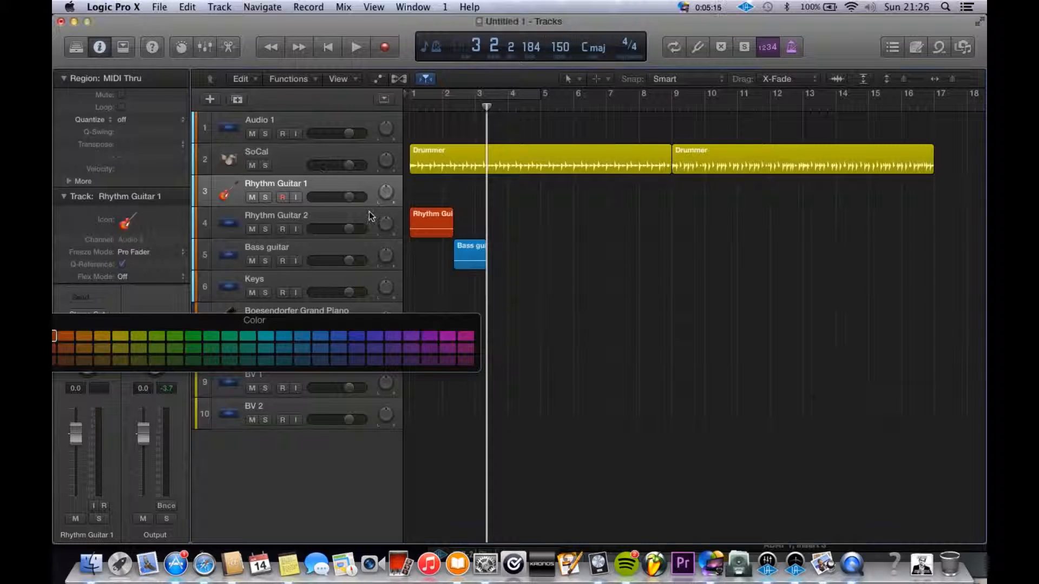
Step: Give the Rhythm Guitar 2 track the yellow electric guitar icon from the Guitar category
left_click(371, 216)
left_click(124, 223)
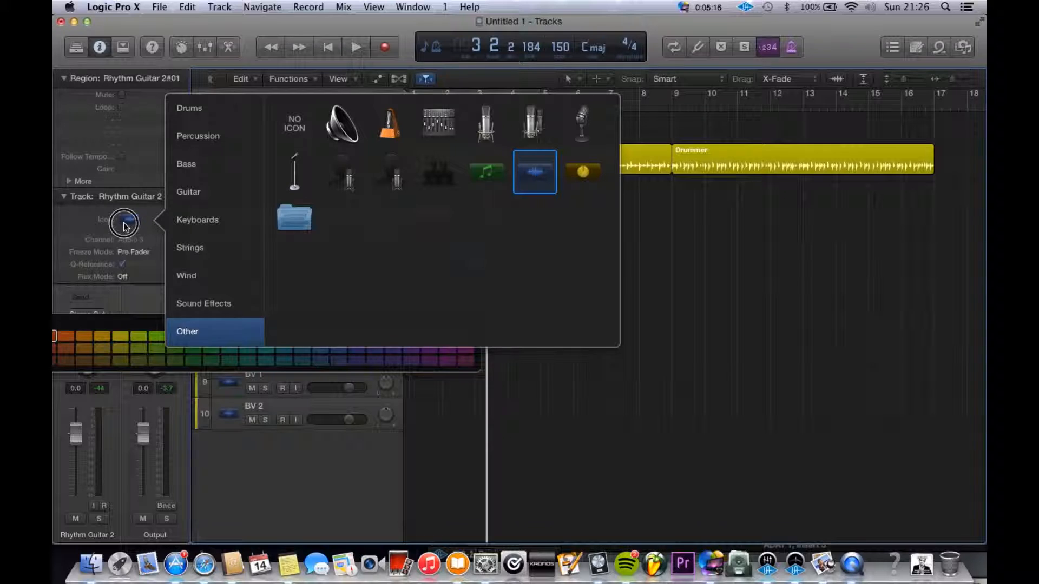
left_click(217, 190)
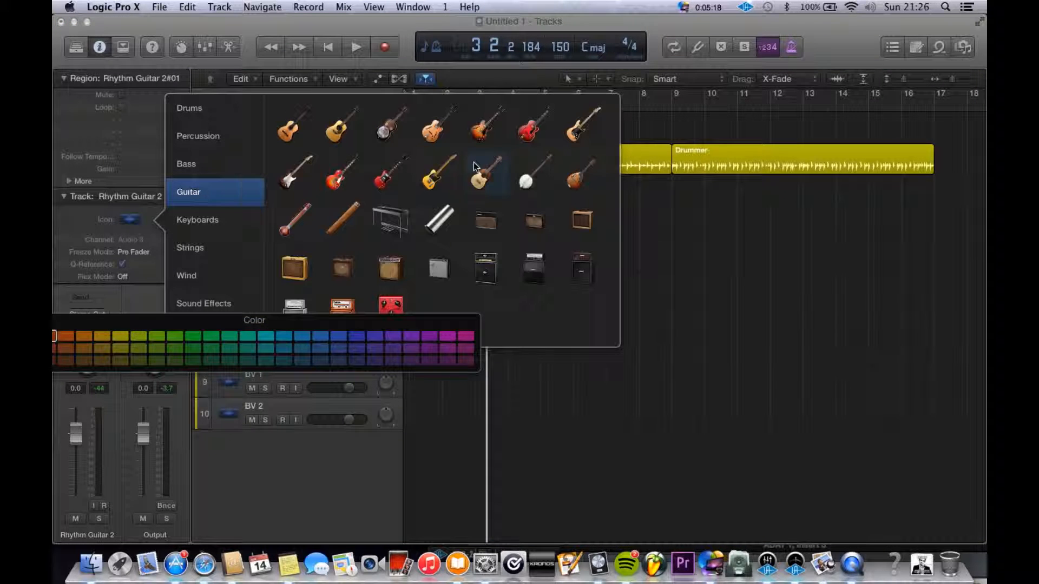
left_click(443, 174)
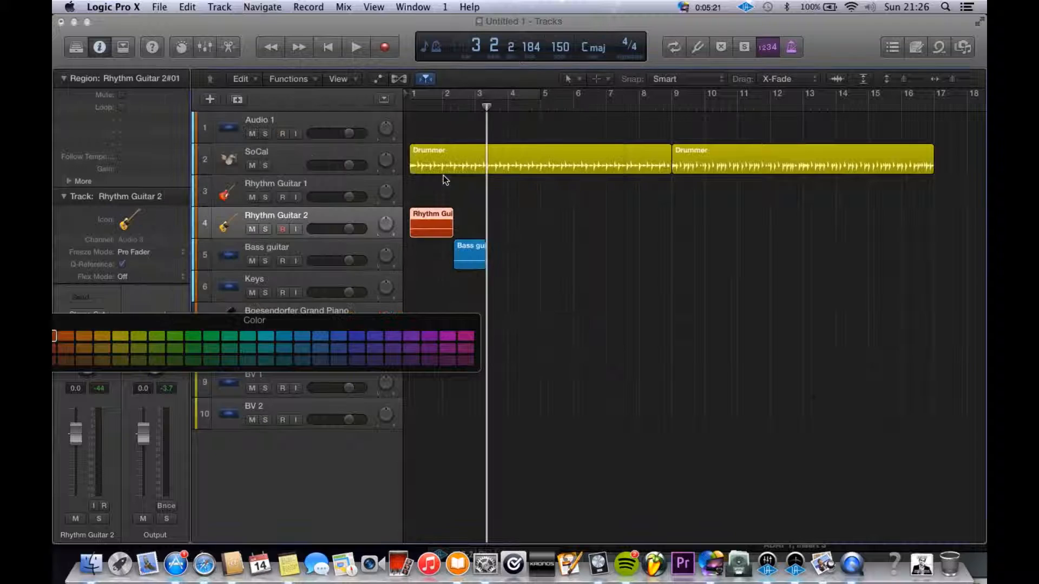
Step: Give the Bass guitar track the red bass guitar icon from the Bass category
left_click(297, 187)
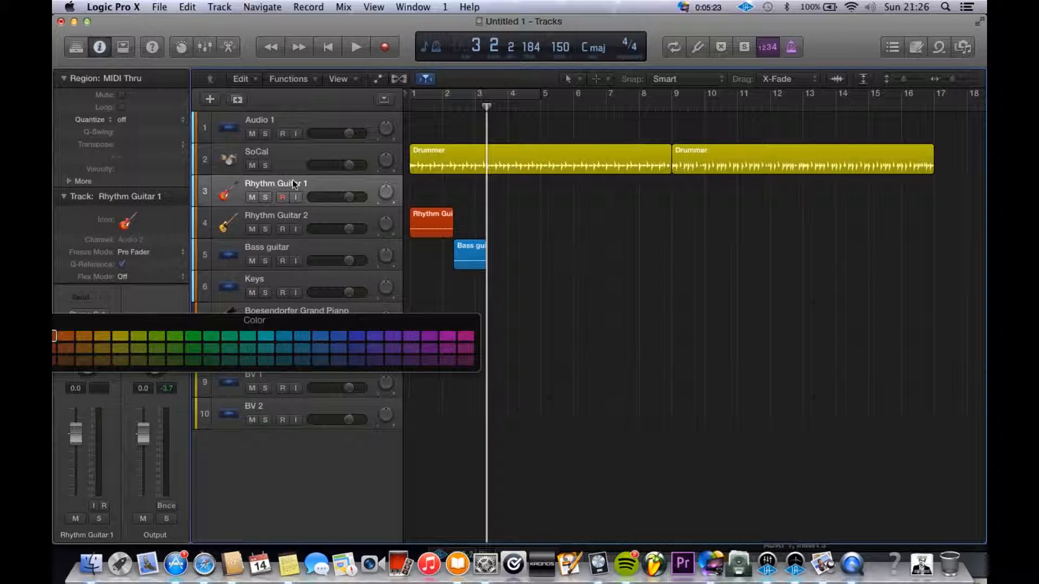
left_click(340, 217)
left_click(317, 249)
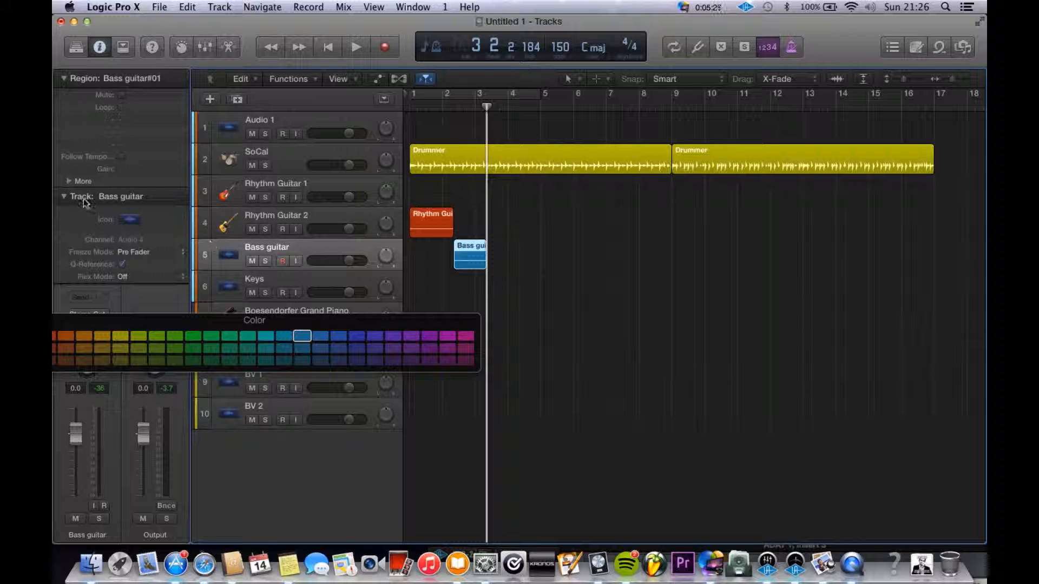
left_click(130, 219)
left_click(191, 166)
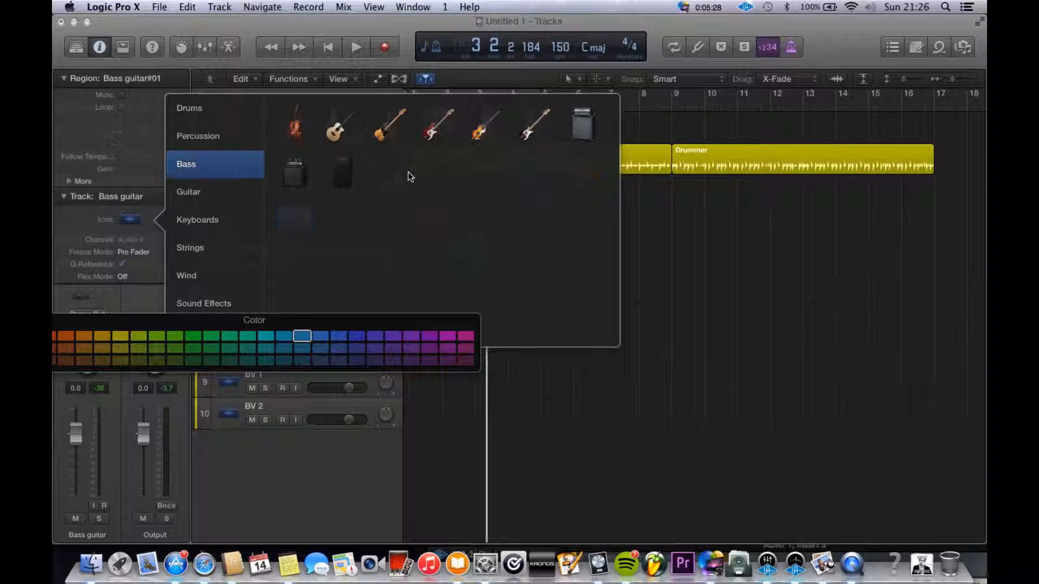
left_click(434, 125)
Step: Move the Color palette clear of the icon chooser and give the Keys track a keyboard-on-stand icon from the Keyboards category
left_click(280, 280)
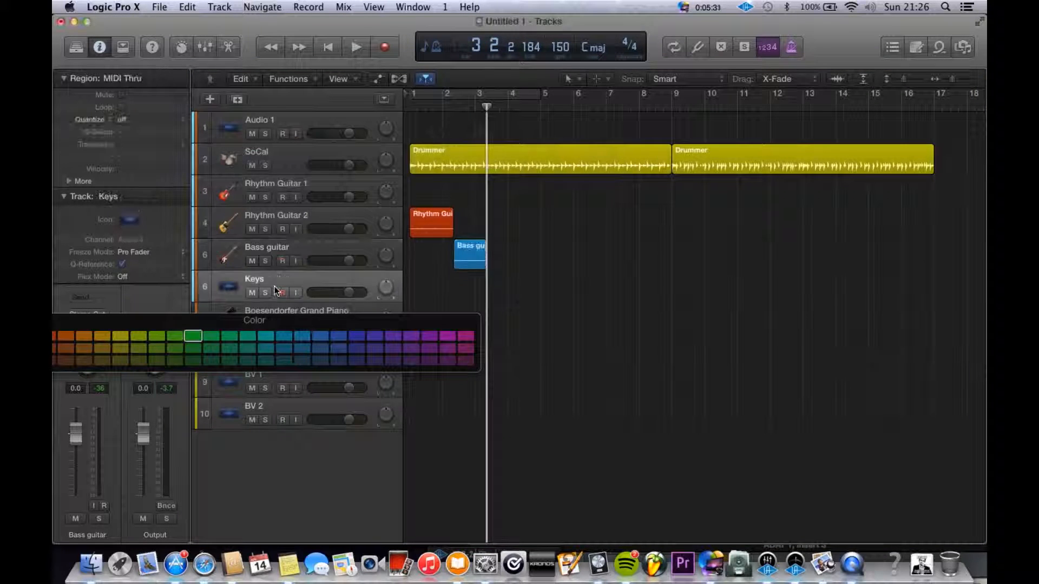
left_click(130, 220)
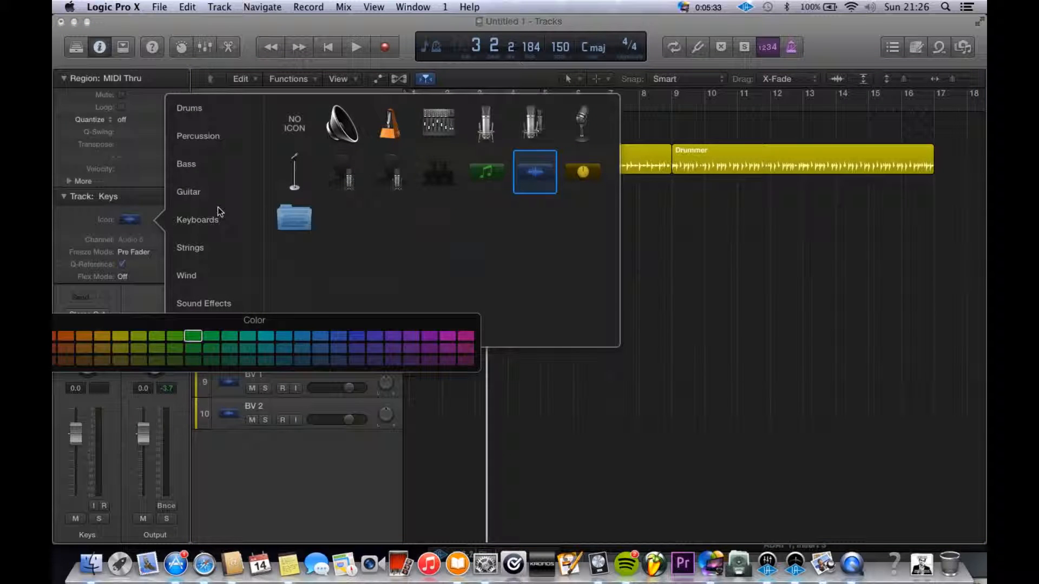
left_click_drag(227, 316, 351, 427)
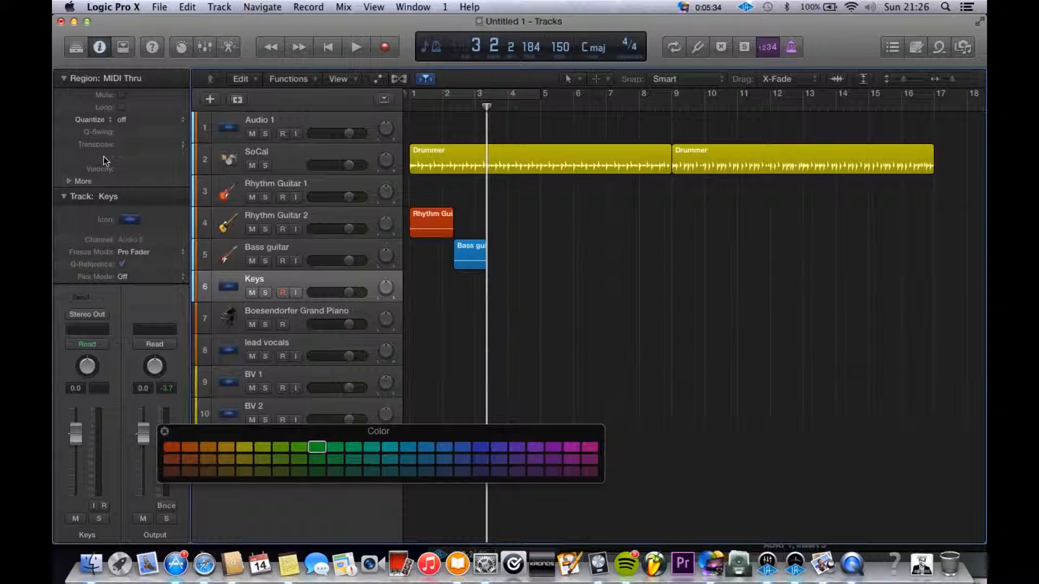
left_click(130, 219)
left_click(219, 222)
left_click(442, 171)
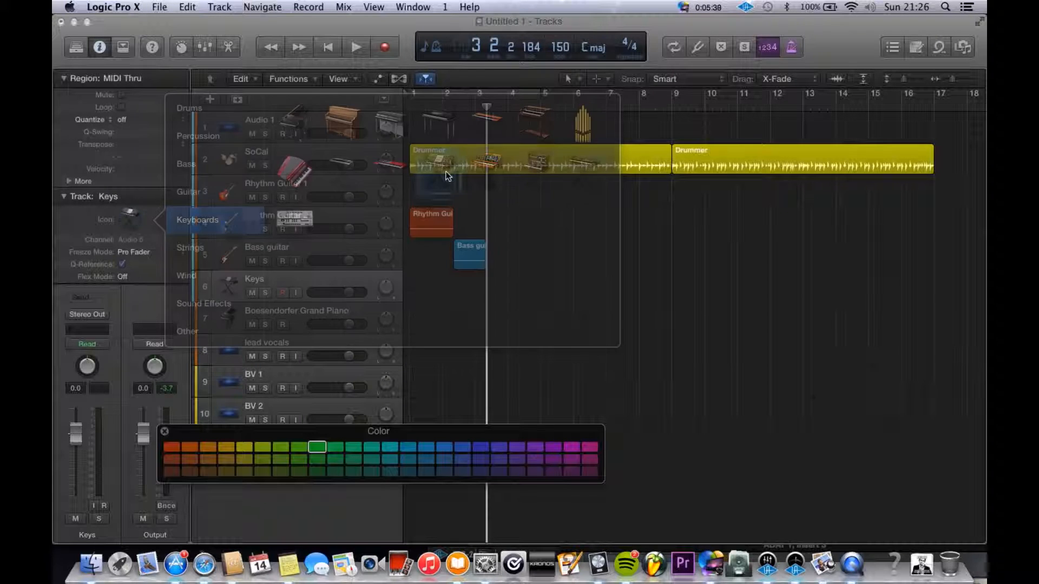
Step: Give the lead vocals track the second singer-at-microphone icon from the Other category
left_click(293, 318)
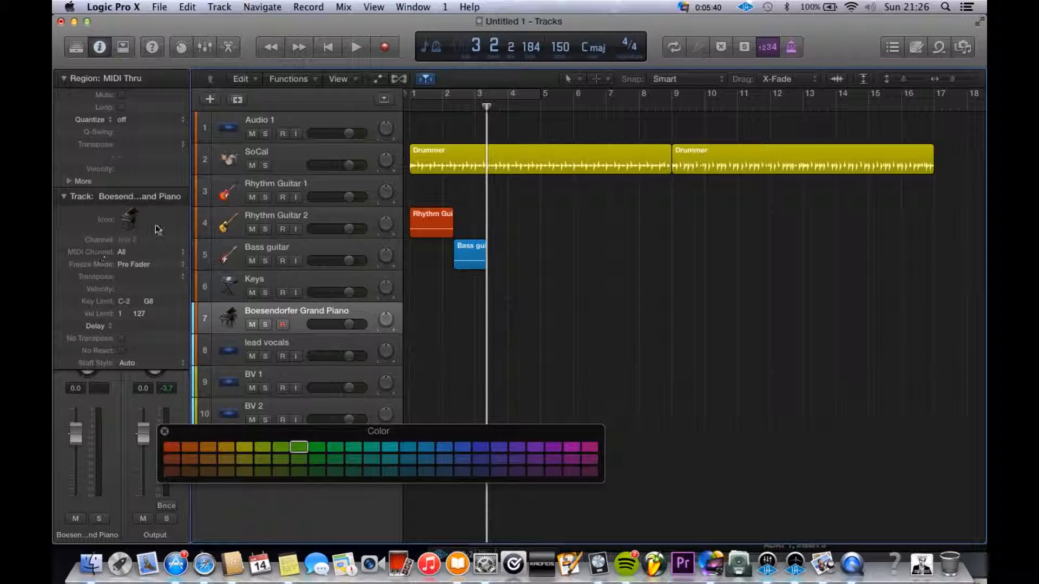
left_click(323, 336)
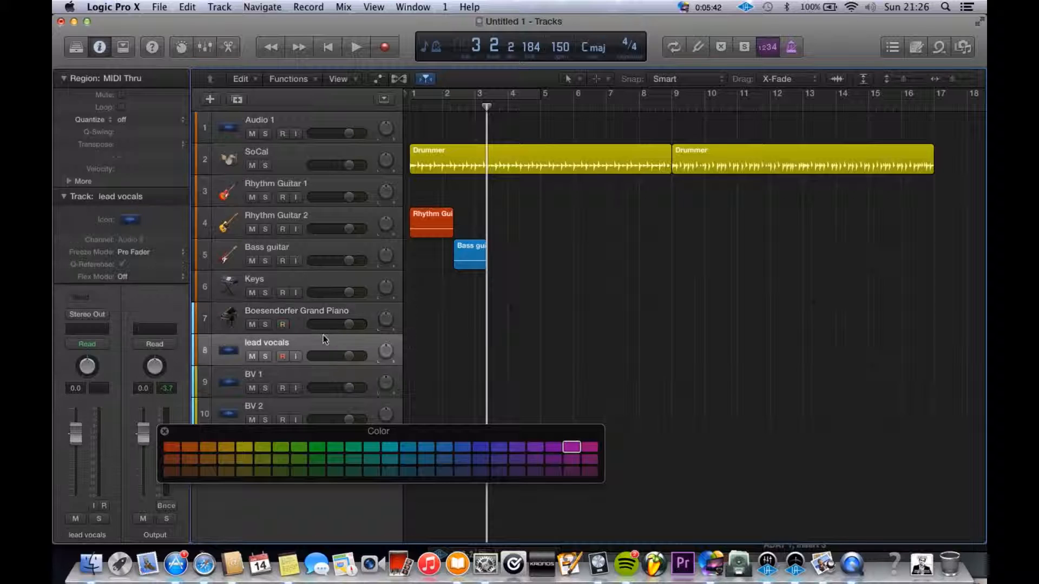
left_click(129, 221)
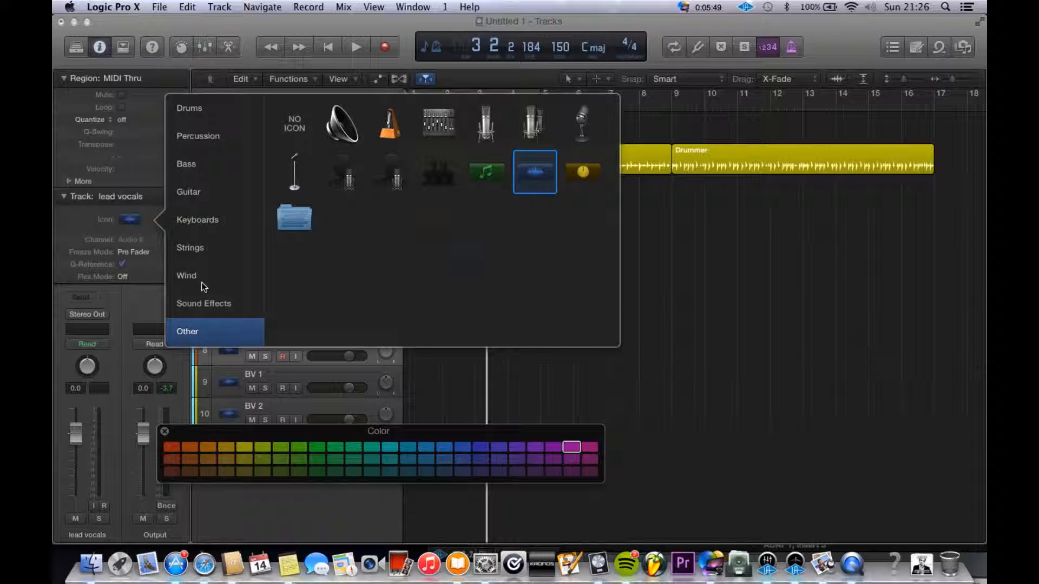
left_click(218, 149)
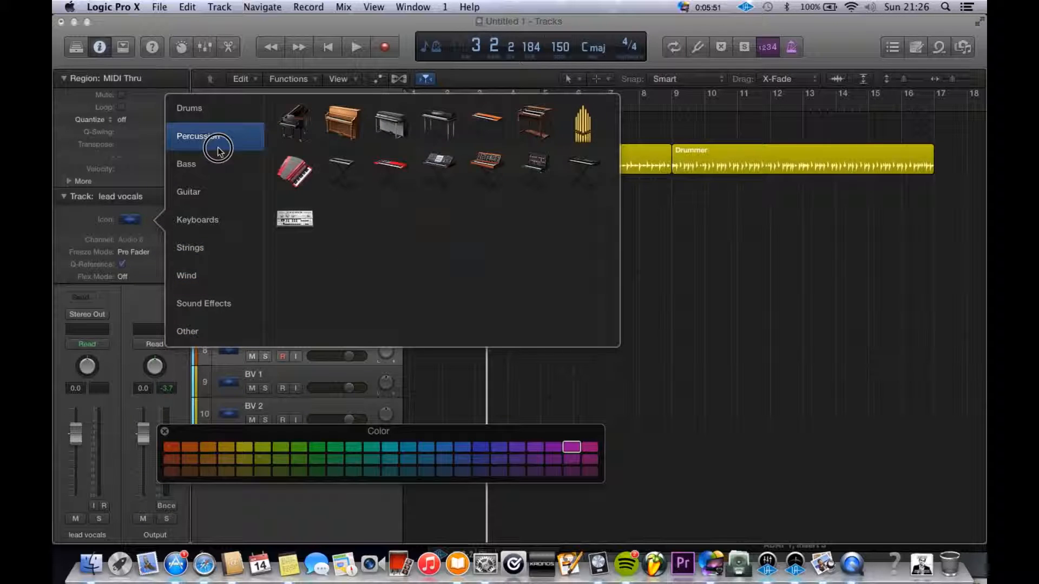
left_click(204, 332)
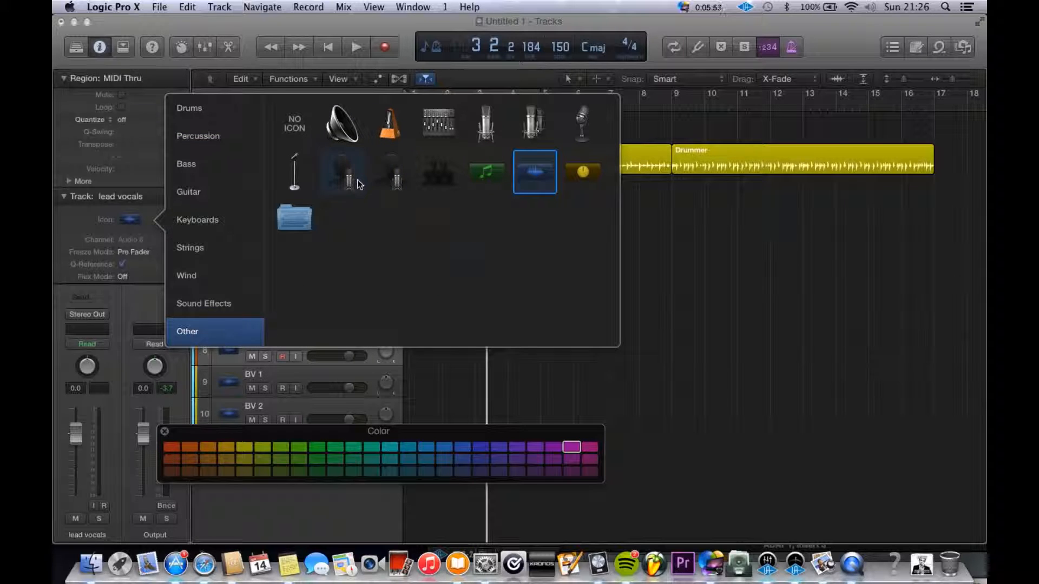
left_click(388, 183)
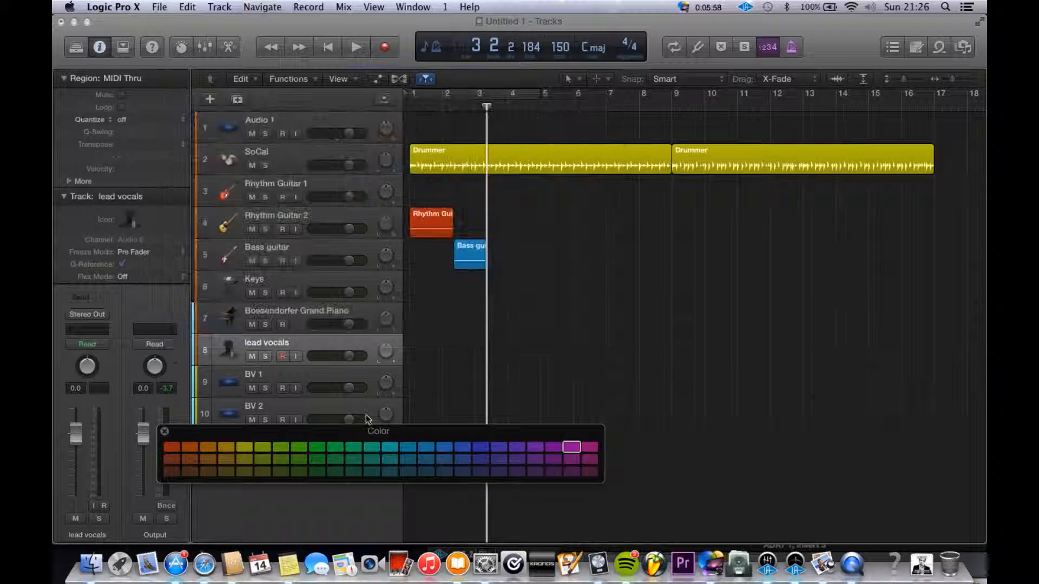
Step: Give BV 1 the first singer-at-microphone icon and BV 2 the group silhouette icon, both from the Other category
left_click(316, 374)
left_click(139, 226)
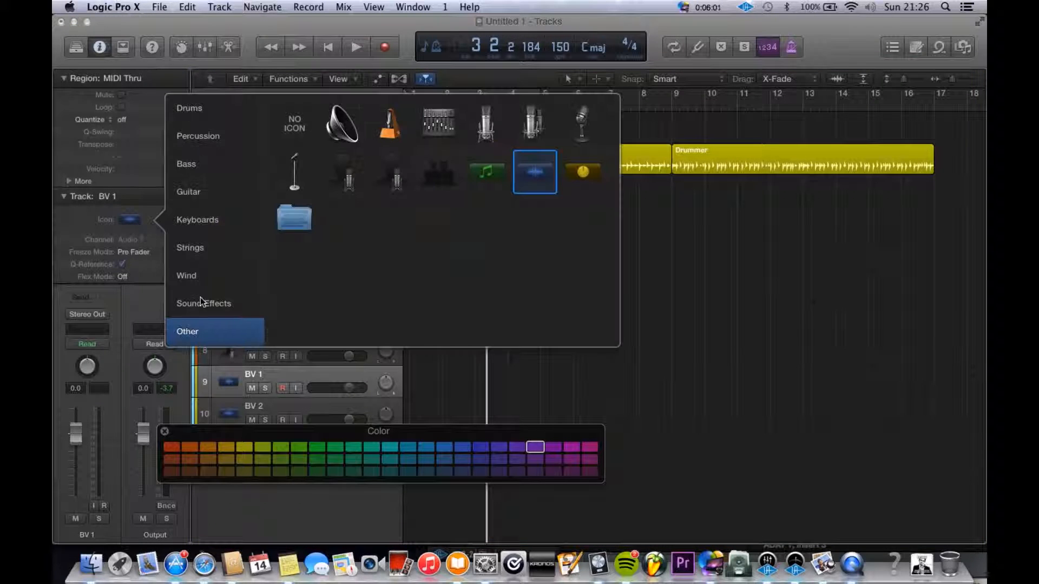
left_click(332, 174)
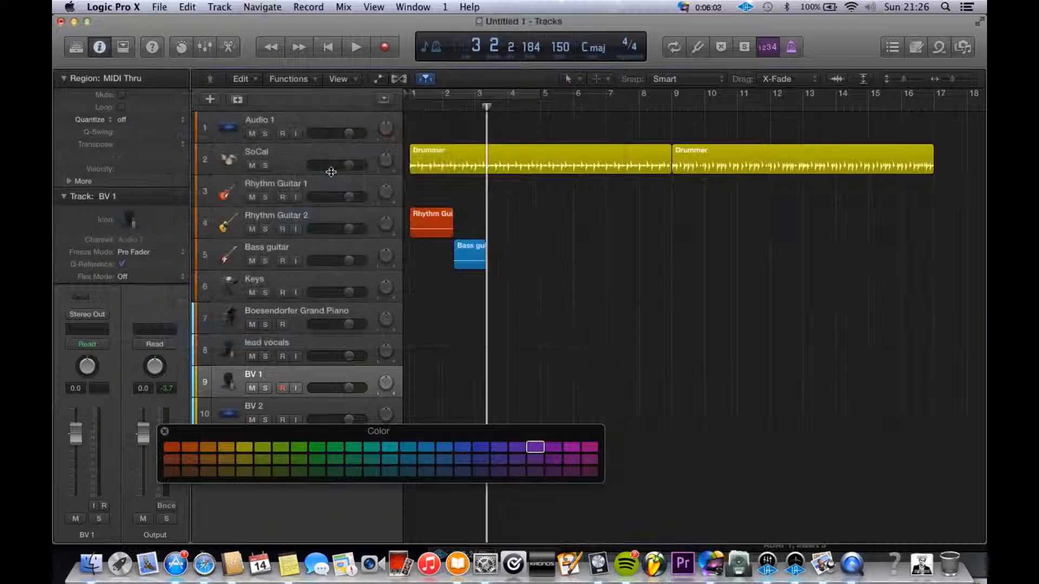
left_click(333, 411)
left_click(130, 220)
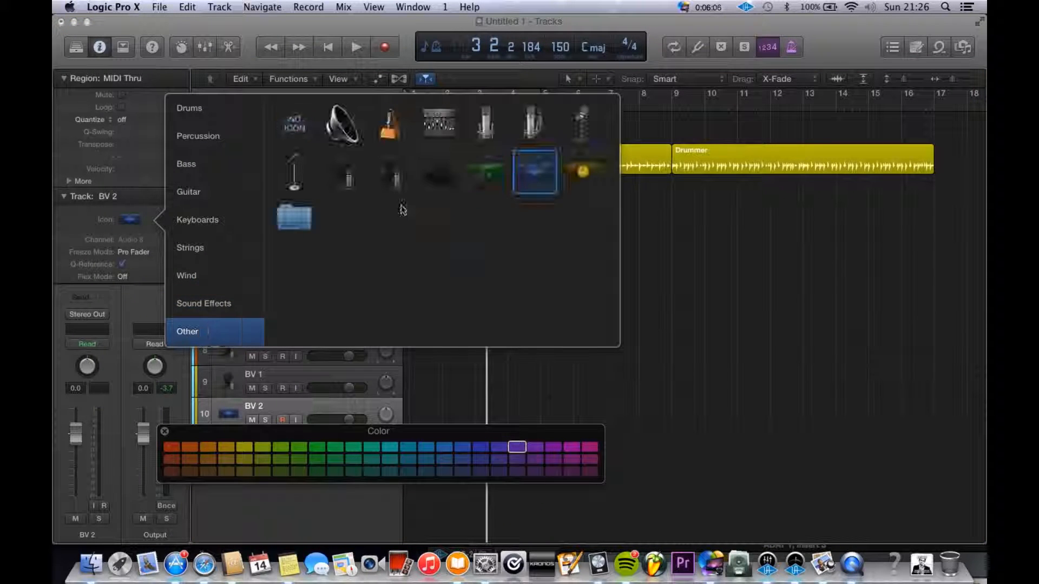
left_click(431, 175)
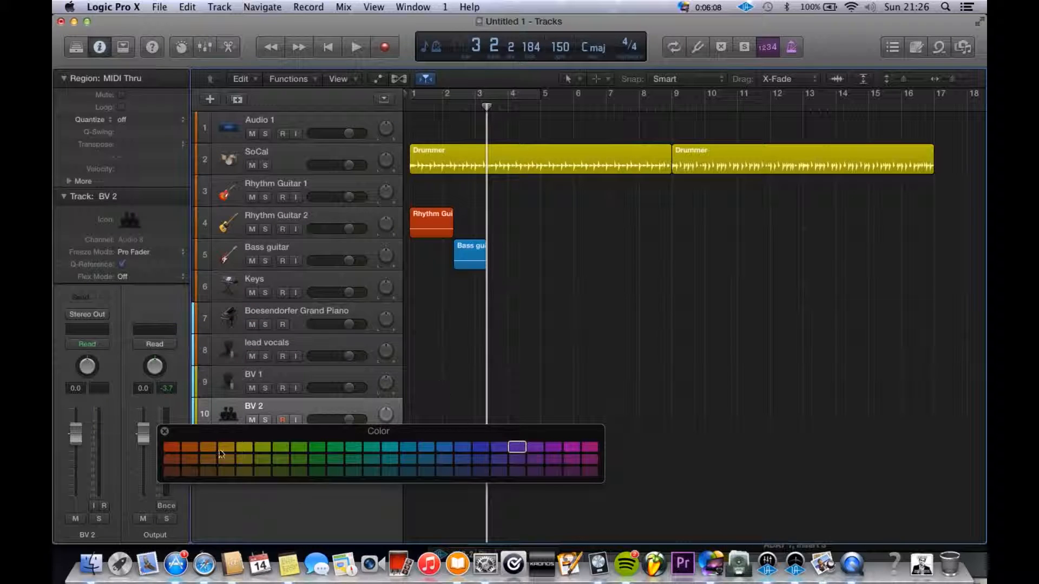
Step: Move the Color palette below the track list and go through the lead vocals, BV 1 and BV 2 tracks
left_click_drag(177, 436, 350, 460)
left_click(292, 357)
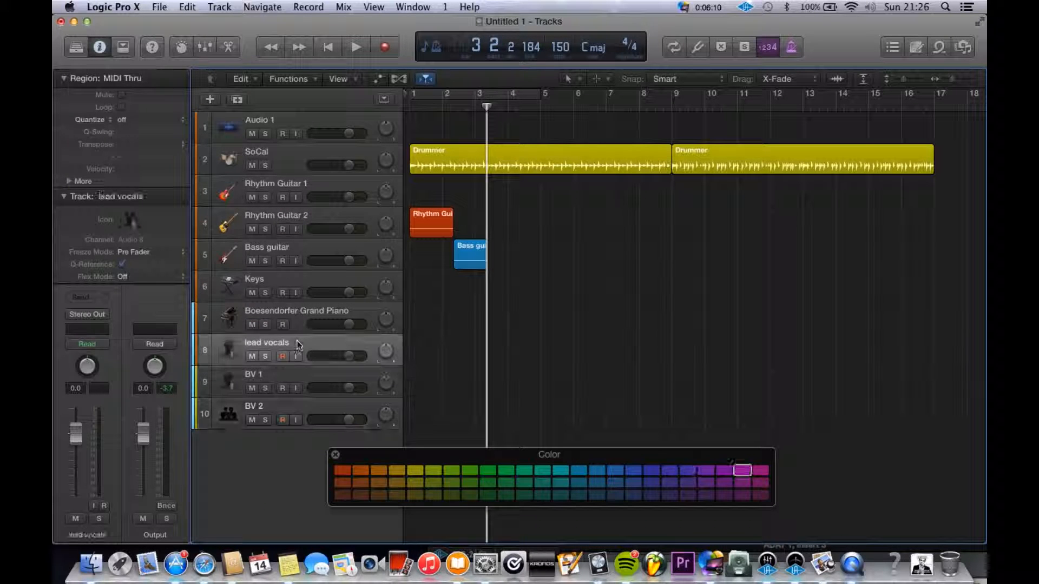
left_click(318, 382)
left_click(284, 404)
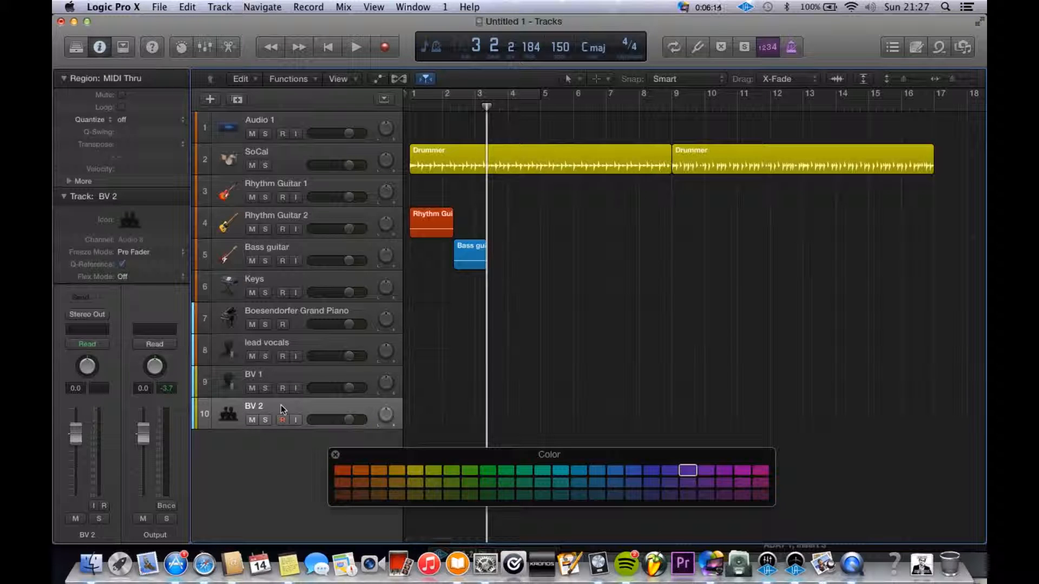
Step: Select the Rhythm Guitar 1 track and collapse its Track and Region inspector sections
left_click(342, 181)
left_click(64, 198)
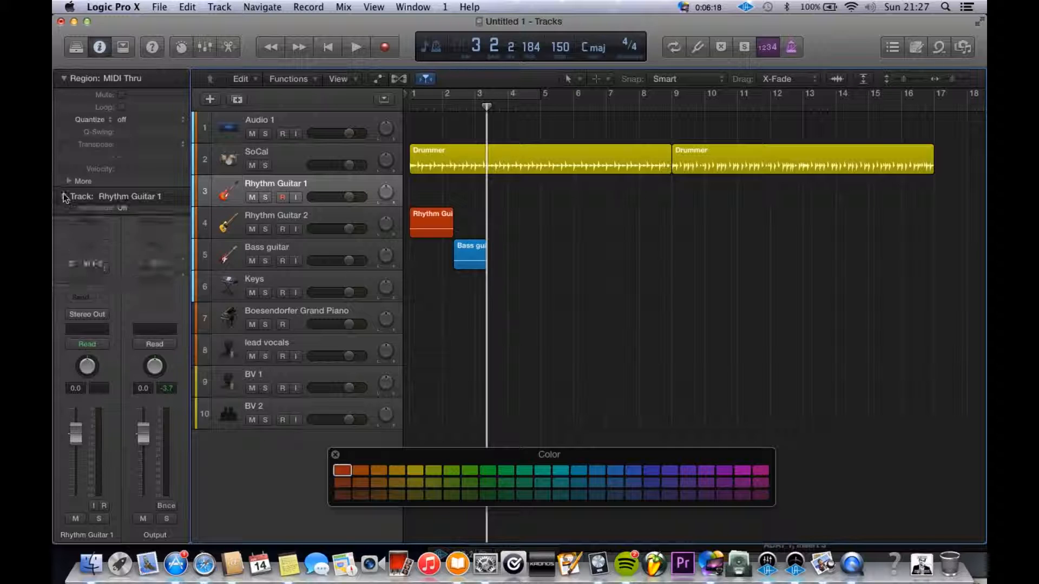
left_click(65, 80)
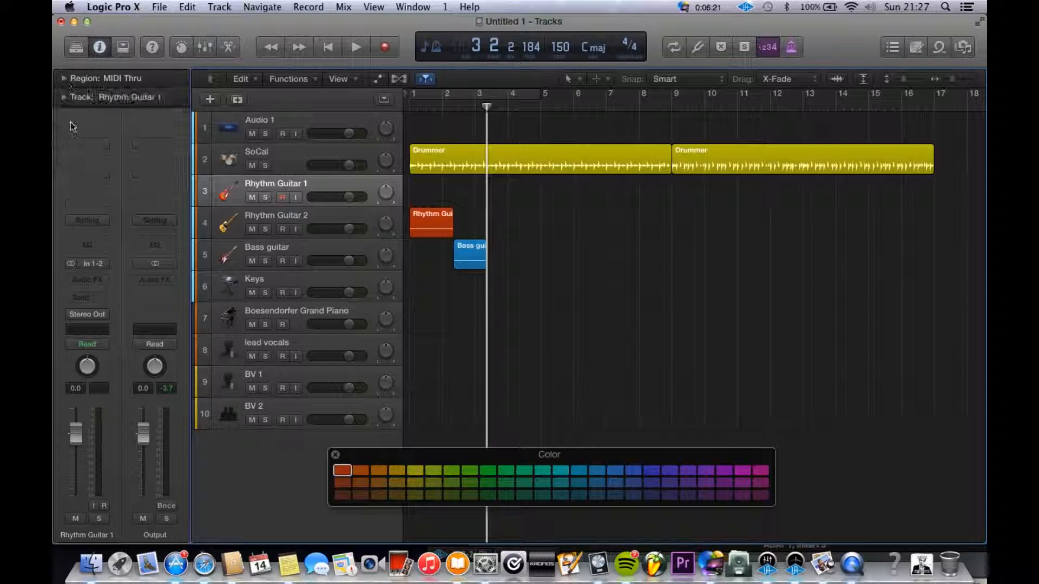
Step: Insert a Channel EQ on the Rhythm Guitar 1 channel strip and close its editor window
left_click(94, 245)
left_click(94, 55)
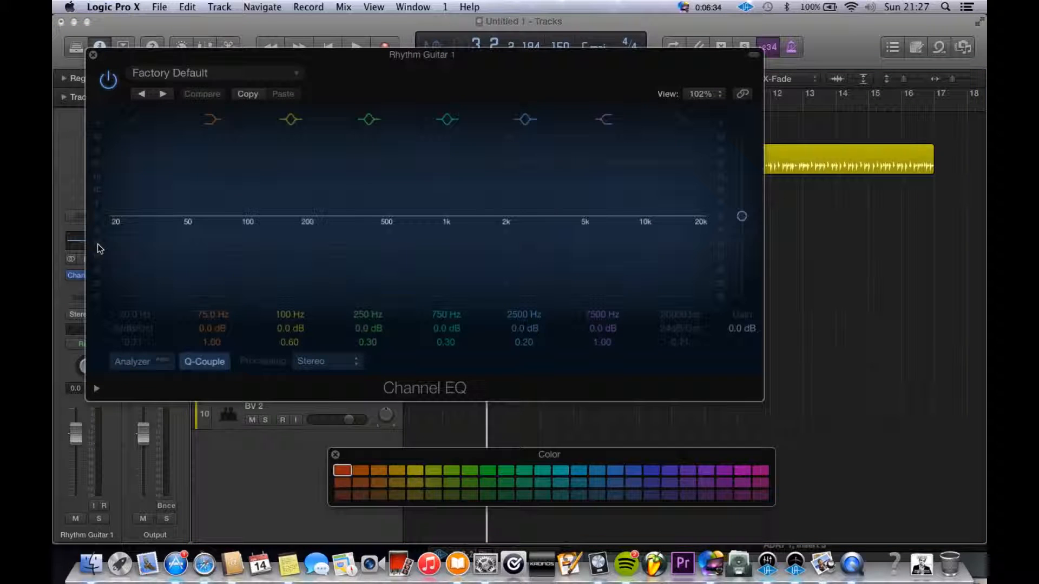
left_click(93, 238)
left_click(93, 55)
left_click(105, 275)
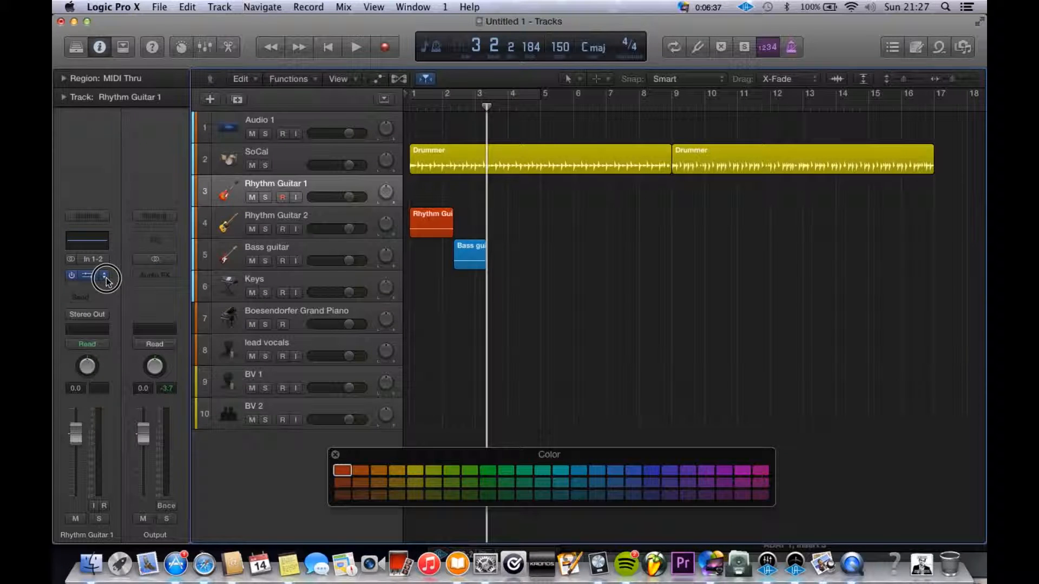
mouse_move(114, 354)
mouse_move(216, 385)
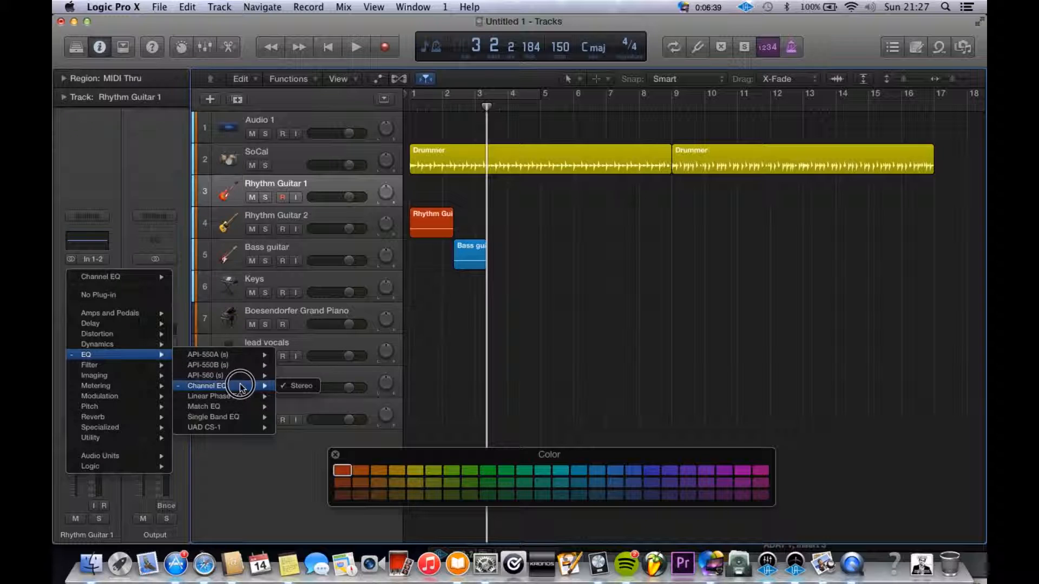
left_click(357, 372)
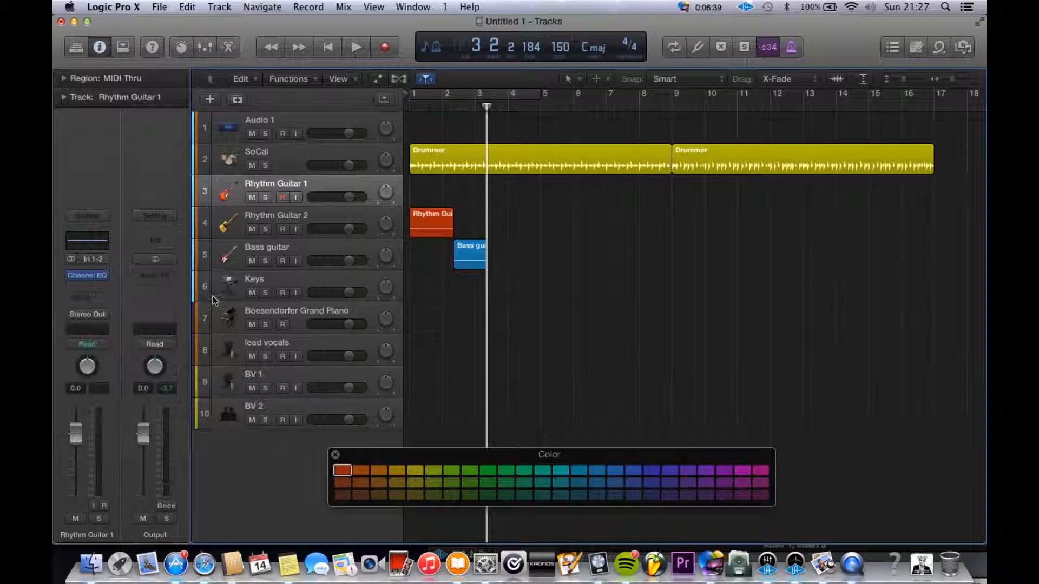
Step: Insert a stereo Compressor after the Channel EQ on Rhythm Guitar 1 and close its editor window
left_click(103, 280)
mouse_move(142, 334)
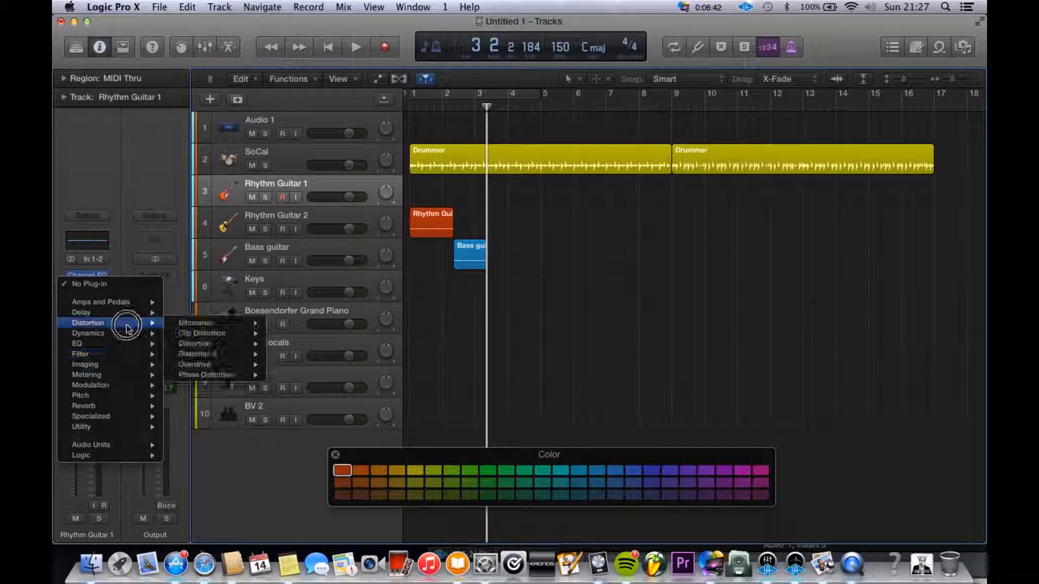
mouse_move(217, 344)
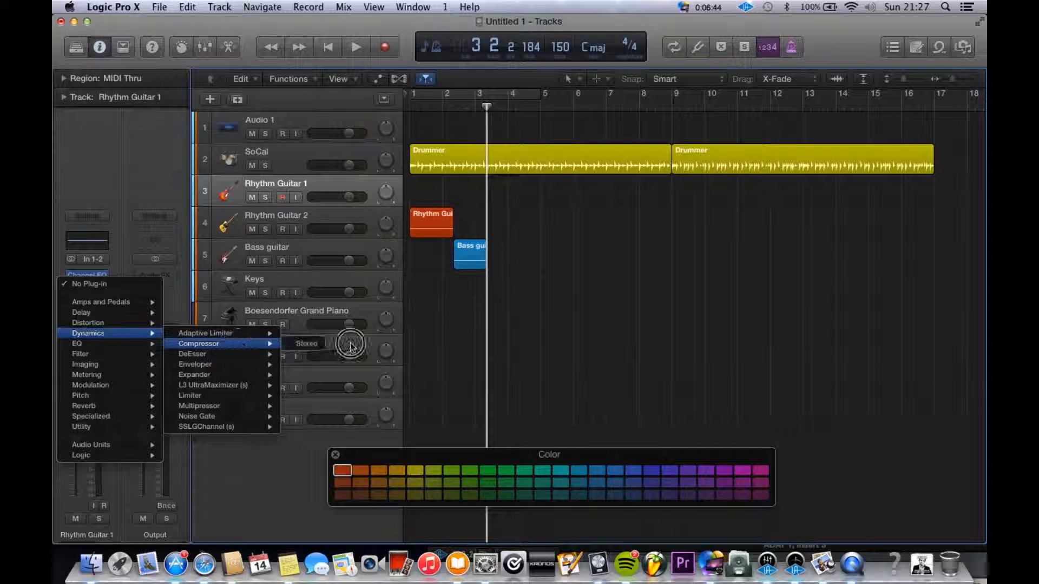
left_click(317, 349)
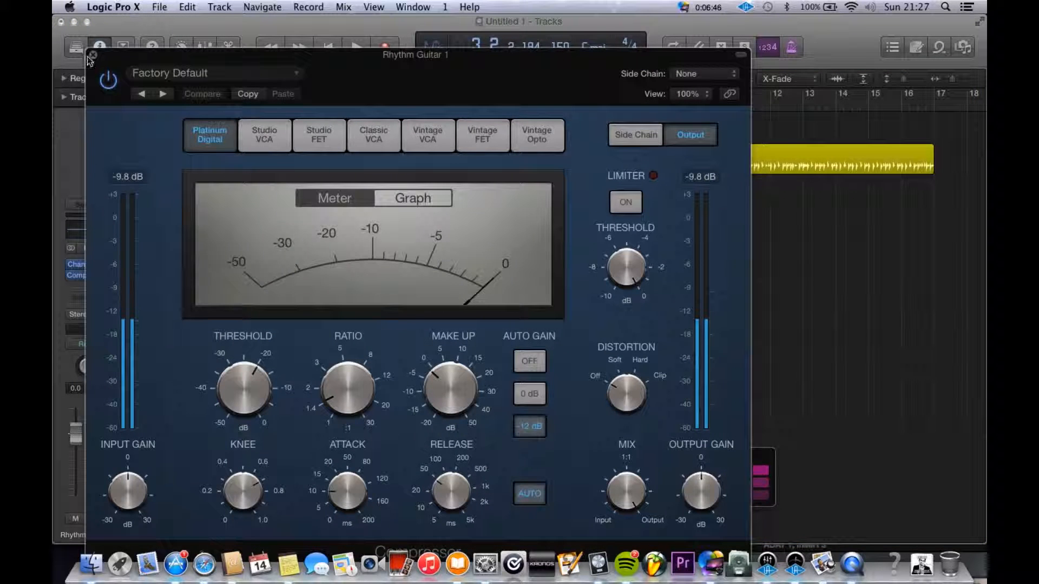
left_click(89, 54)
Step: Insert a stereo Limiter after the Compressor on Rhythm Guitar 1 and close its editor window
left_click(103, 285)
mouse_move(112, 334)
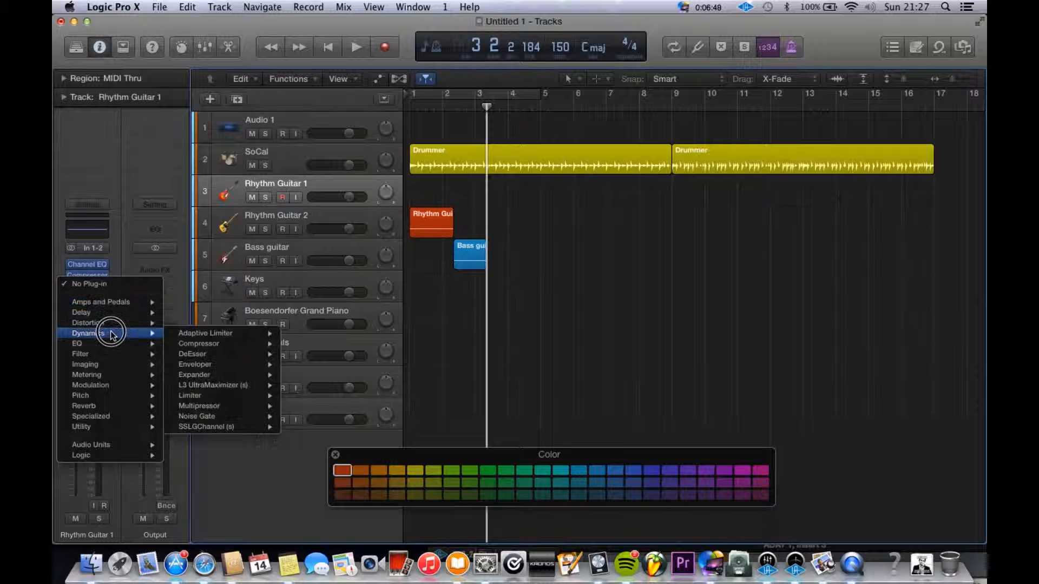
mouse_move(217, 395)
left_click(293, 397)
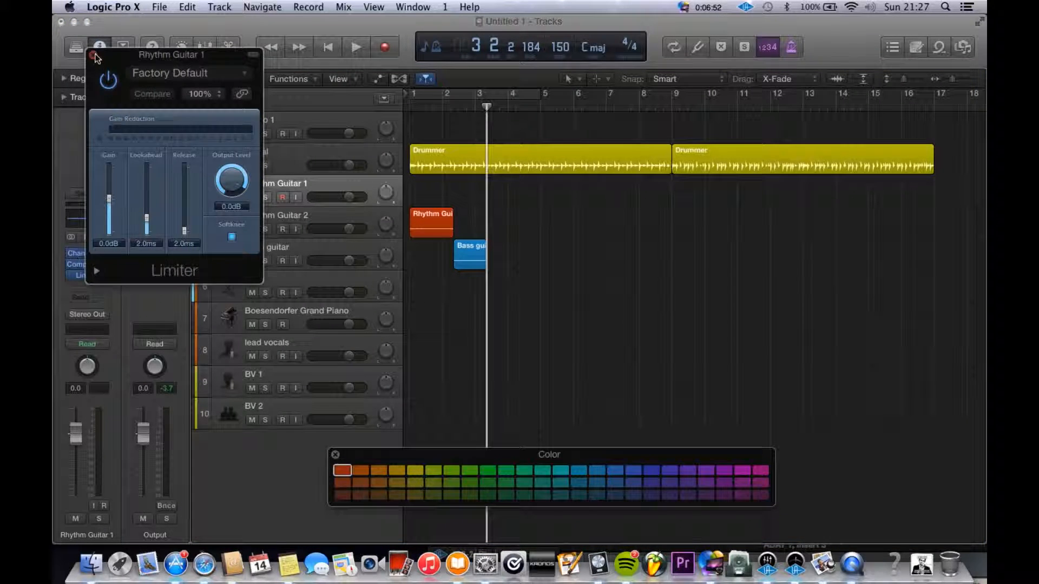
left_click(90, 54)
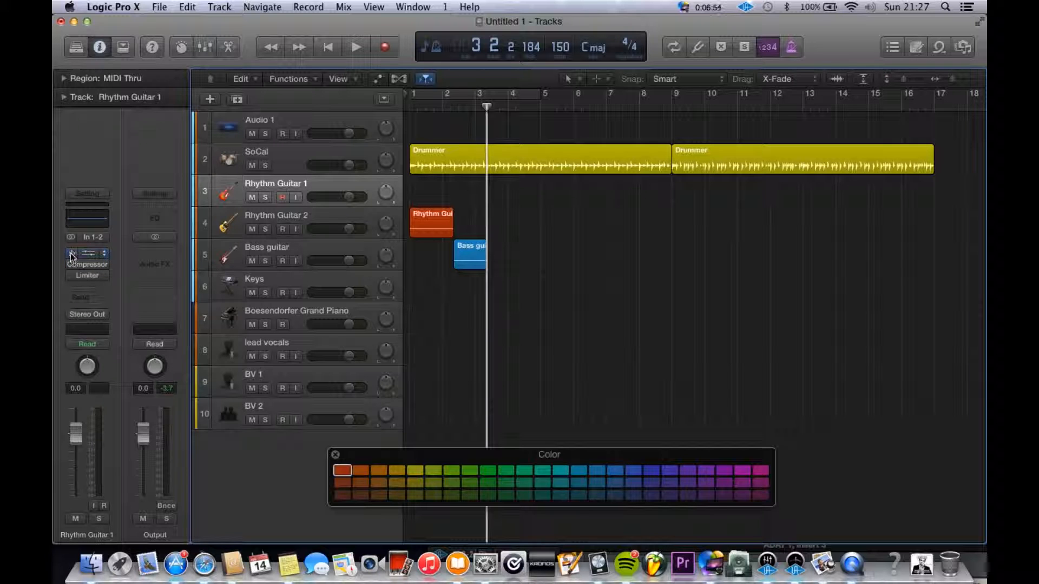
Step: Select the recorded region on the Rhythm Guitar 2 track
left_click(102, 191)
left_click(103, 197)
left_click(104, 181)
left_click(422, 219)
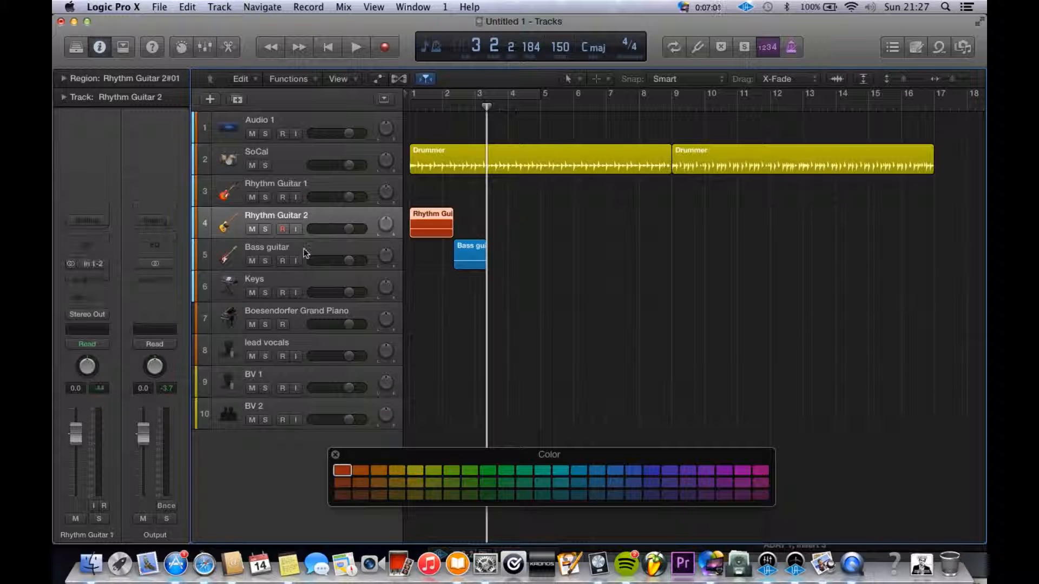
Step: Save the Rhythm Guitar 1 channel strip setting under the author's name followed by "channel strip of awesome"
left_click(305, 254)
left_click(326, 222)
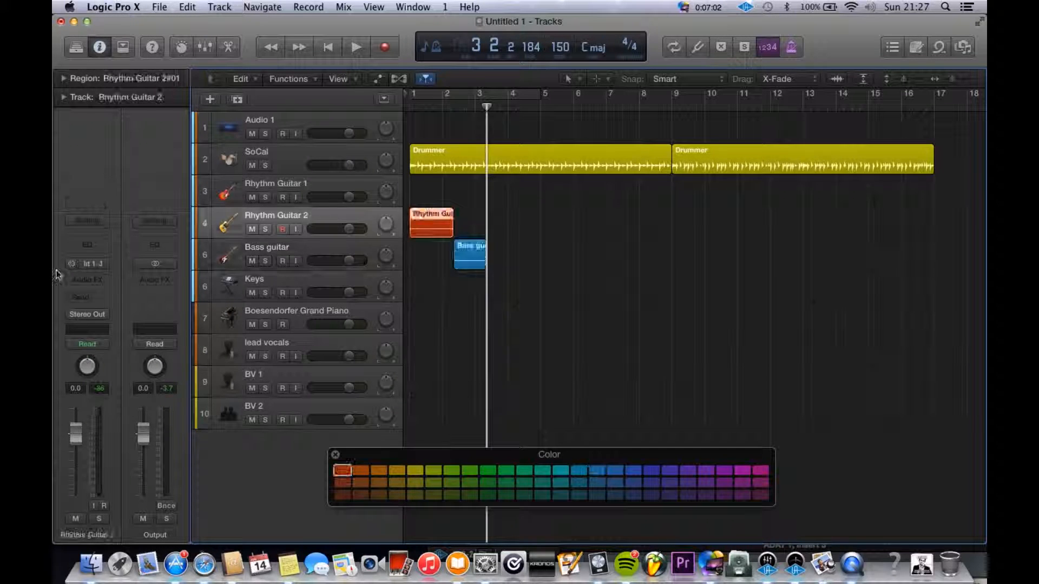
left_click(250, 178)
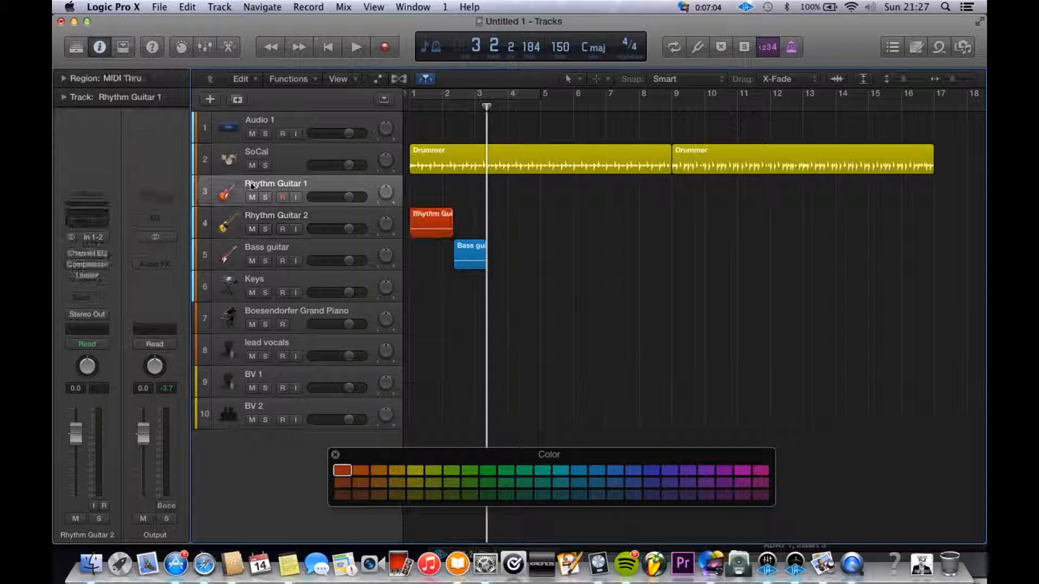
left_click(107, 196)
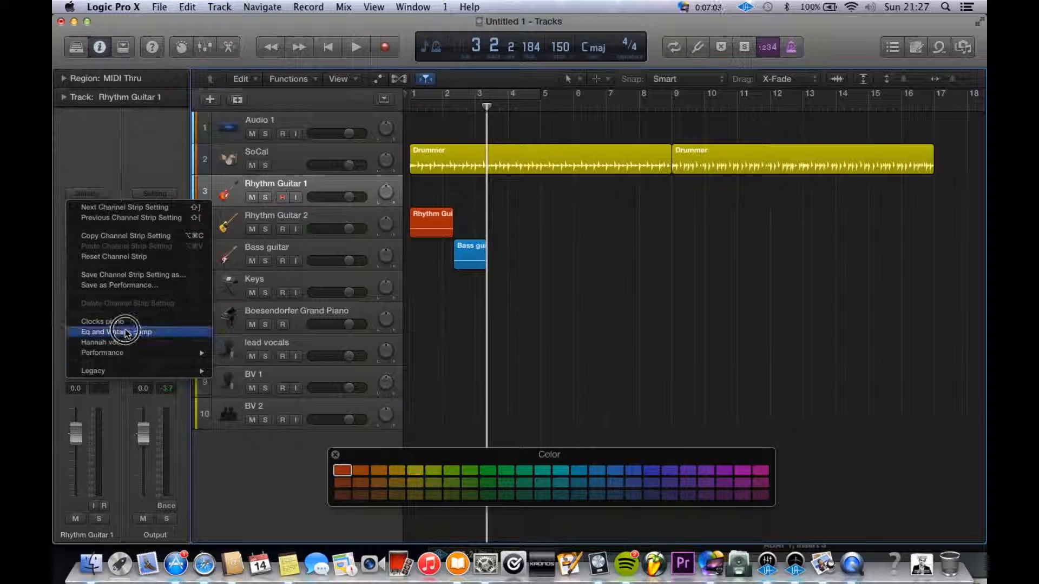
left_click(142, 275)
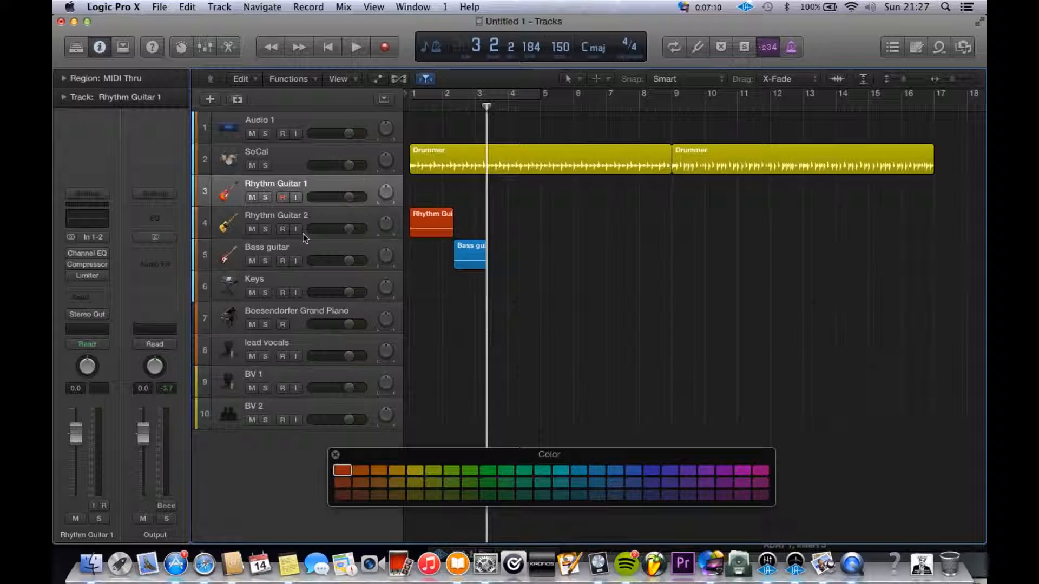
type("O")
key("BackSpace")
type("Erims channel strip of awesome")
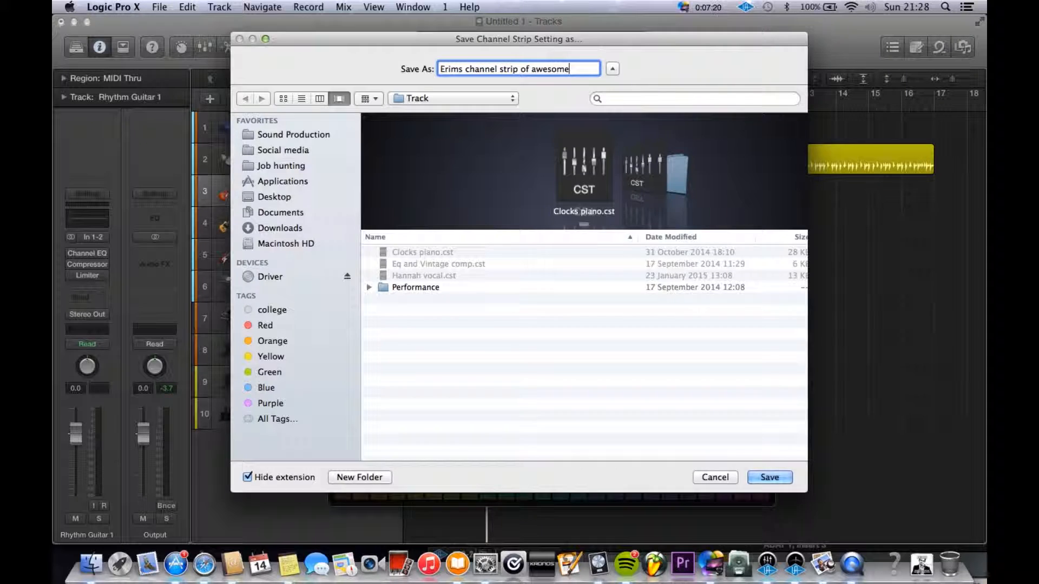
key("Return")
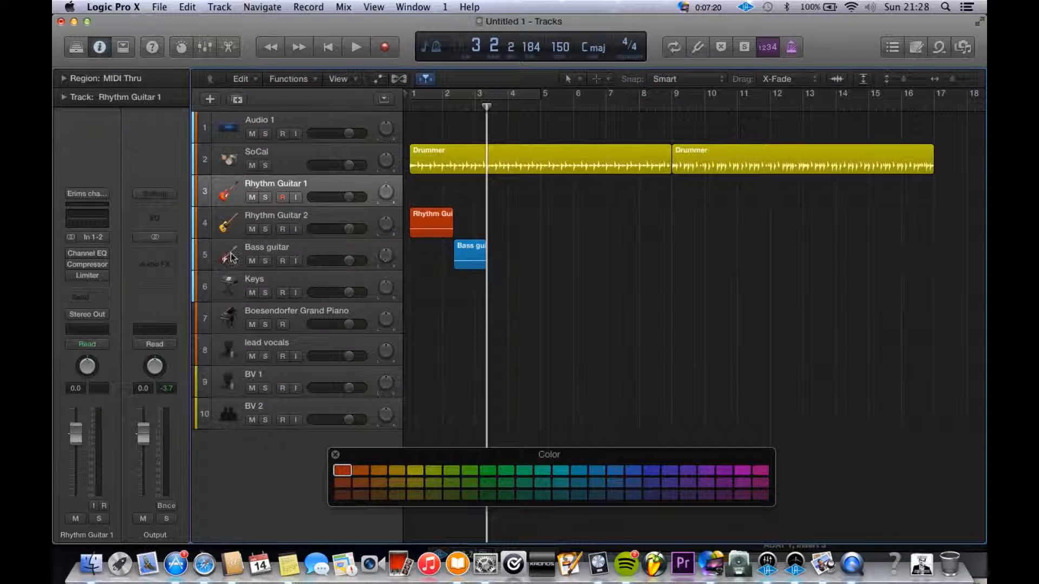
Step: Load the saved "channel strip of awesome" setting on the Rhythm Guitar 2, Bass guitar and Keys tracks
left_click(296, 222)
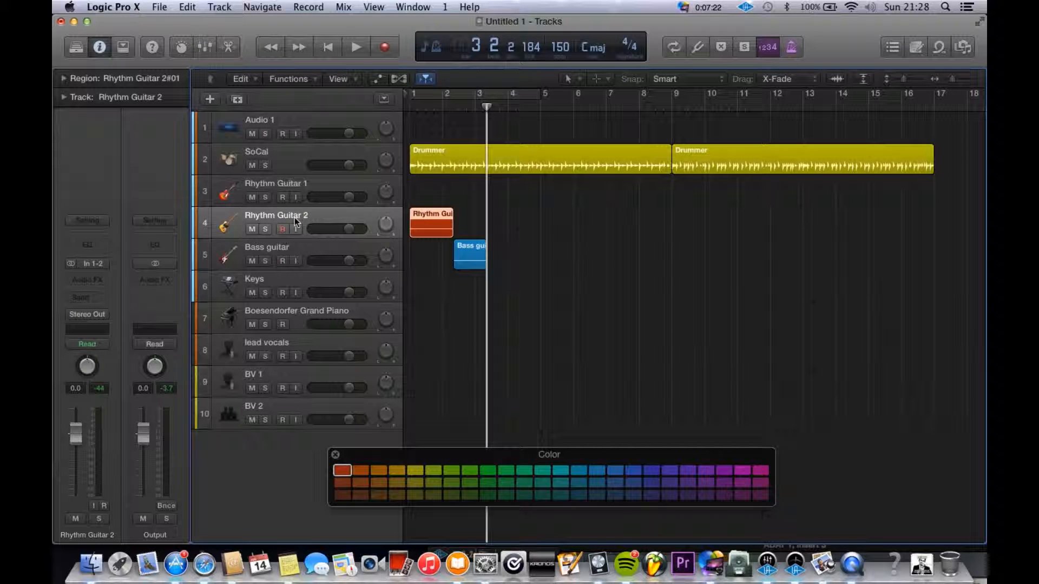
left_click(106, 226)
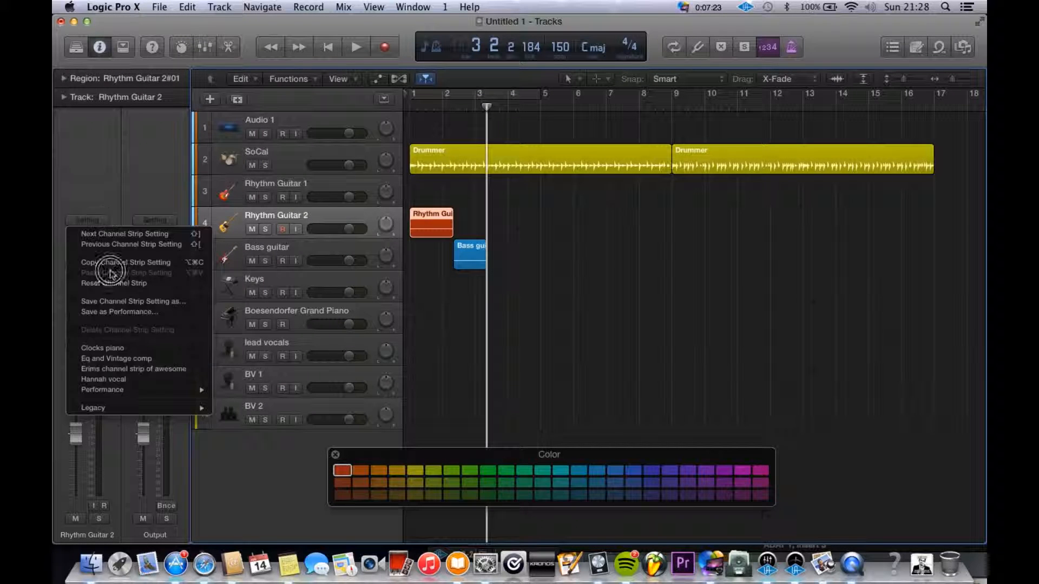
left_click(136, 371)
left_click(285, 241)
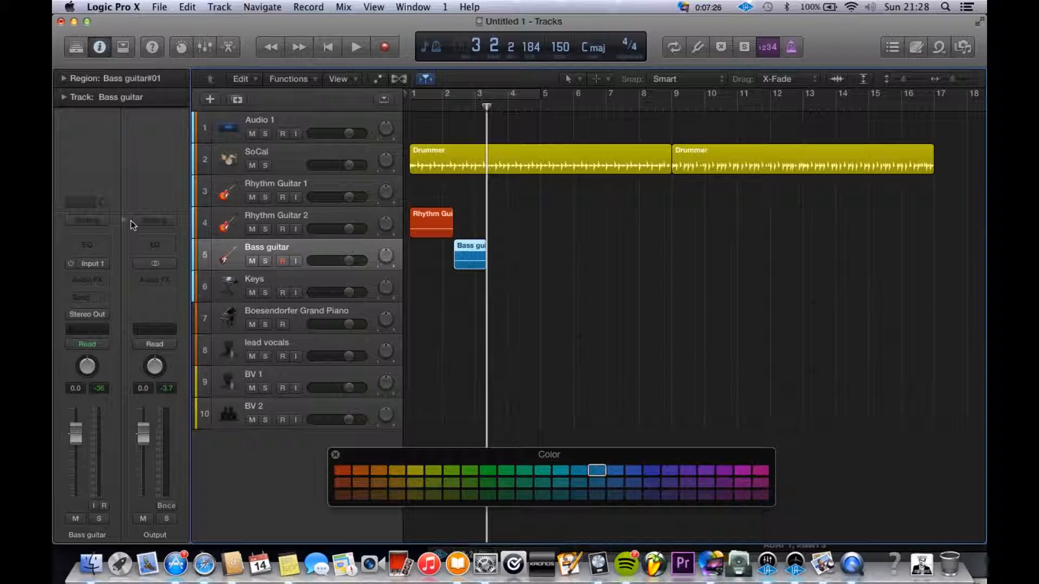
left_click(106, 222)
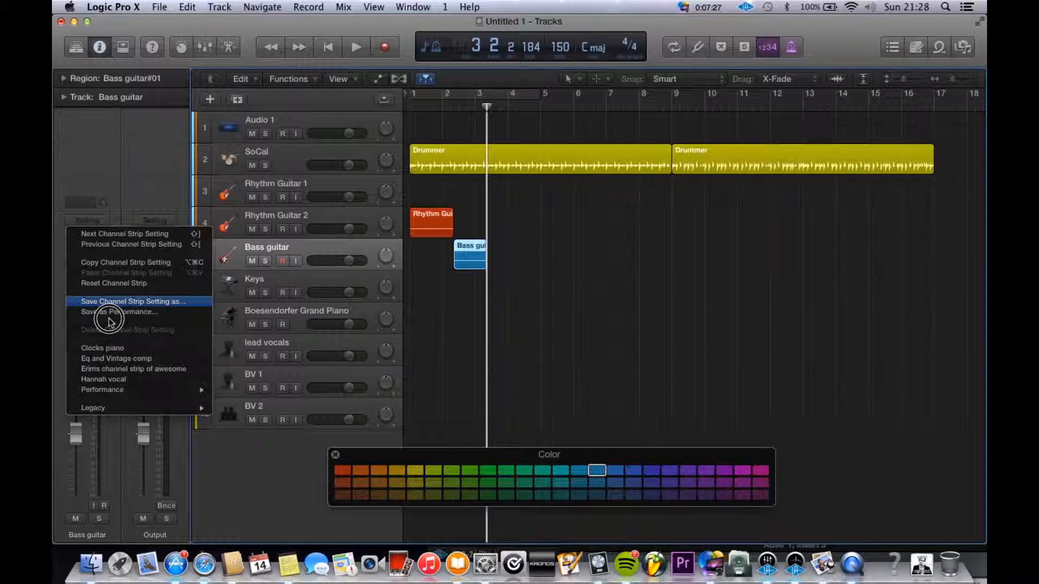
left_click(110, 372)
key("Down")
left_click(101, 219)
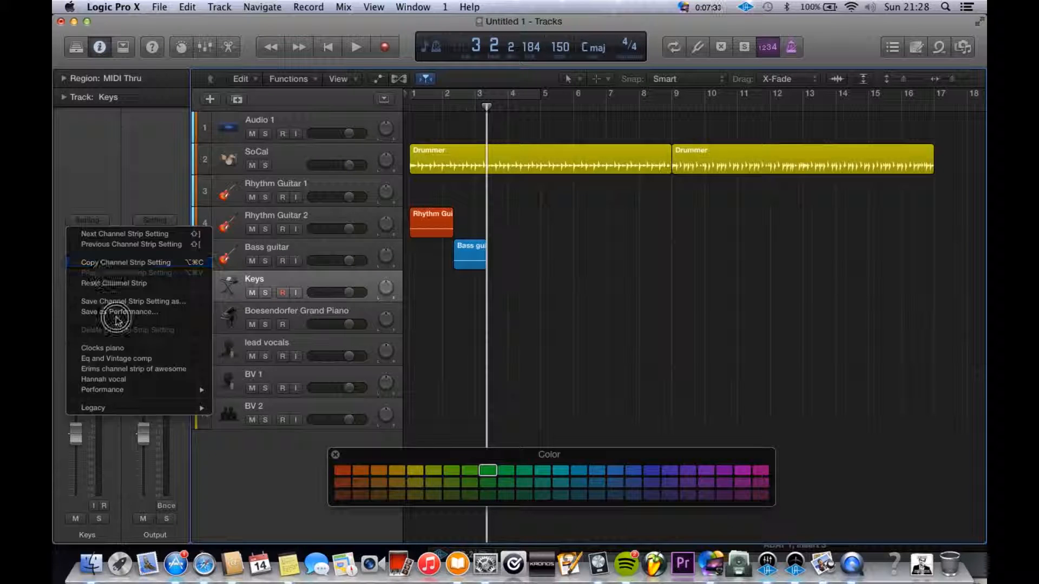
left_click(111, 368)
Step: Show the mixer below the tracks and close the Color palette
key("Down")
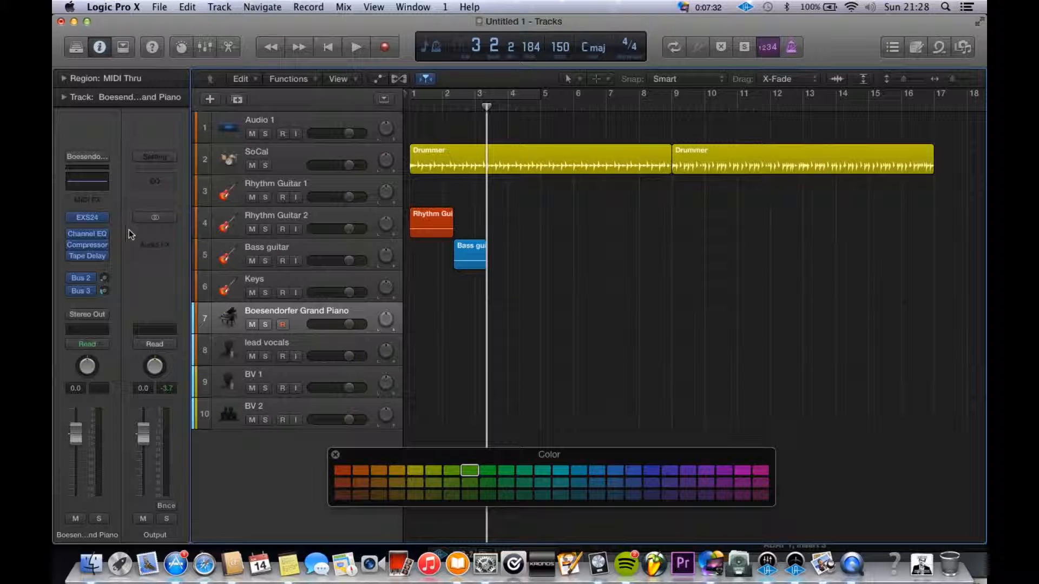
key("x")
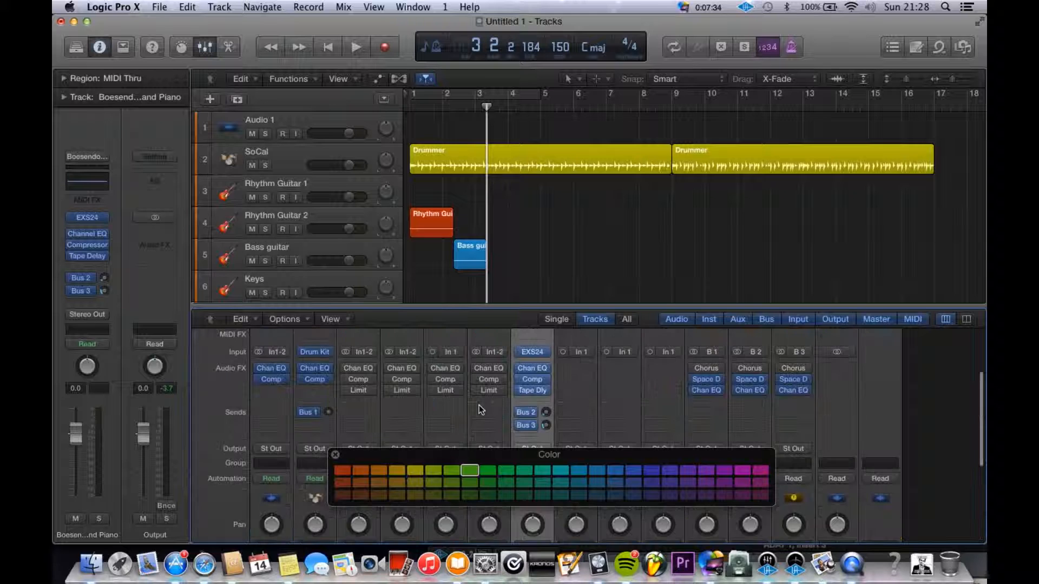
scroll(481, 410, "up", 3)
left_click(336, 455)
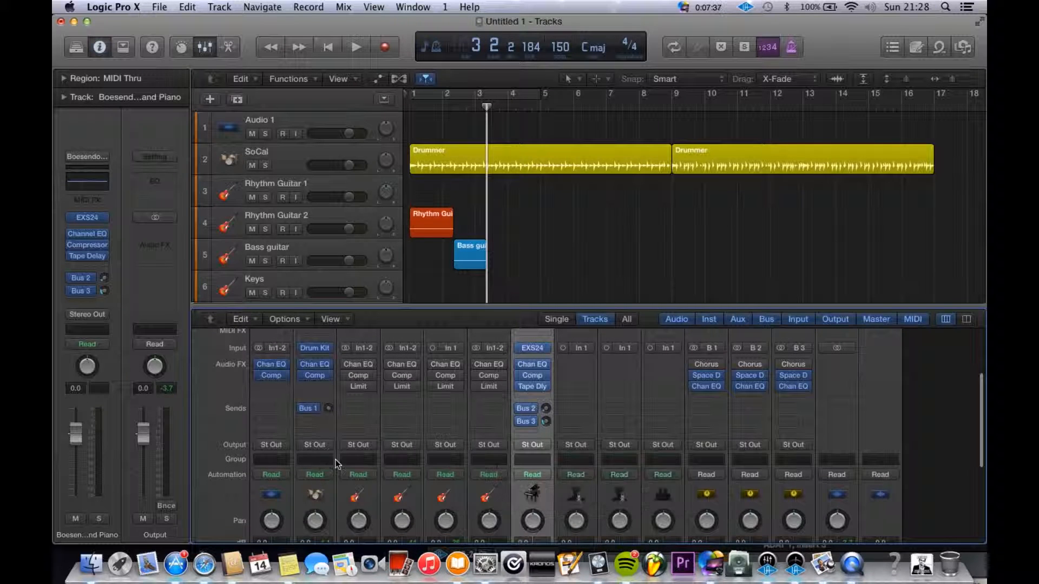
scroll(407, 461, "down", 3)
scroll(408, 461, "down", 2)
Step: Load the saved "channel strip of awesome" setting on lead vocals, BV 1 and BV 2 in the mixer and hide the mixer
key("Down")
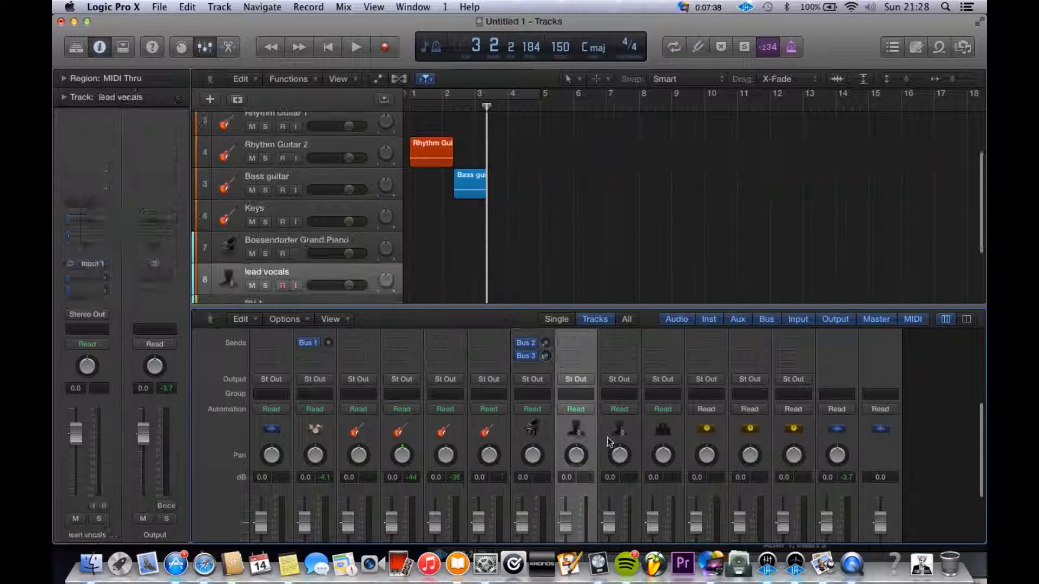
scroll(658, 437, "up", 5)
left_click(662, 371)
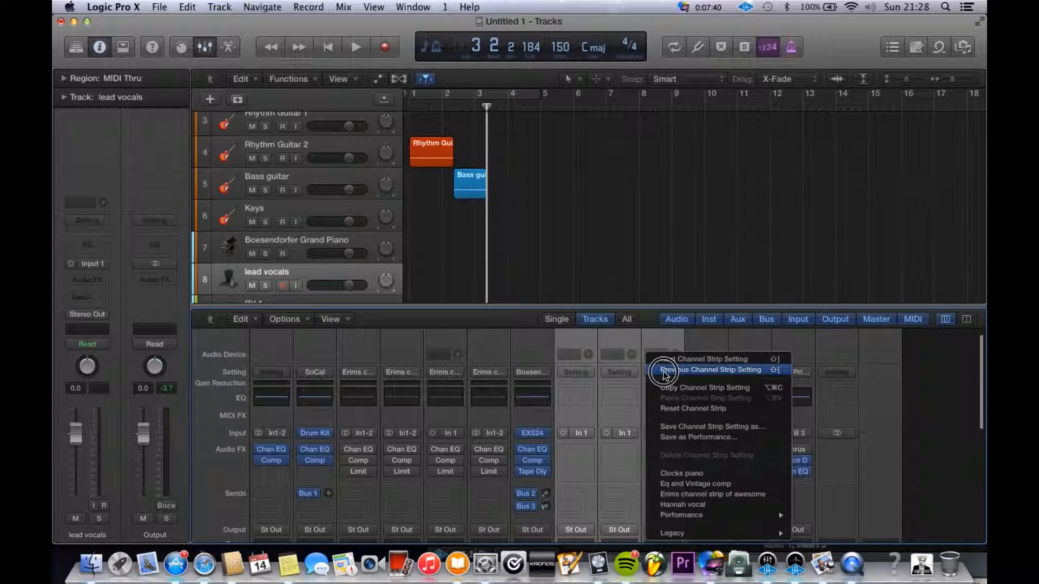
left_click(698, 496)
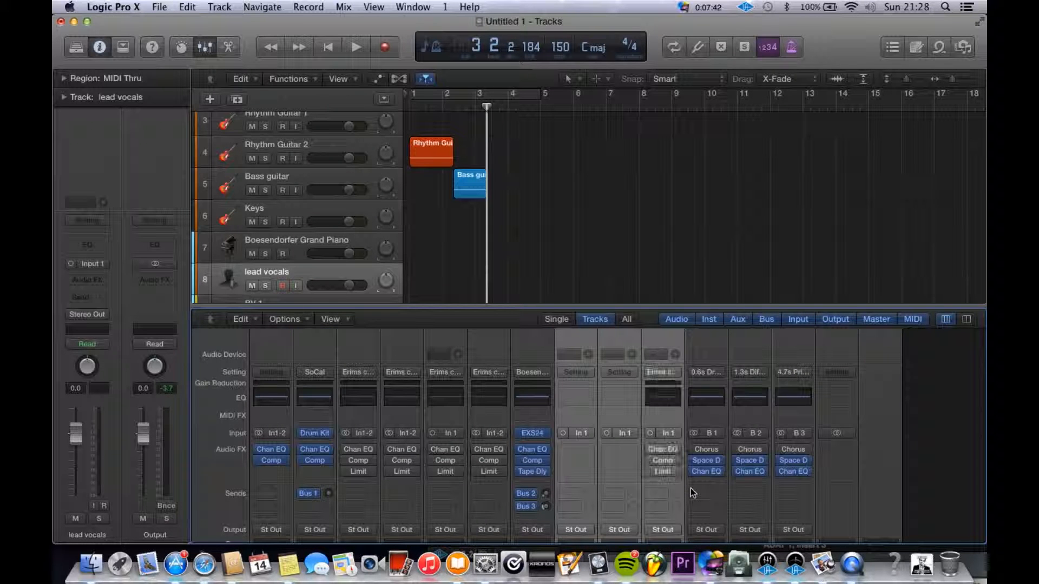
left_click_drag(615, 370, 640, 493)
left_click(619, 371)
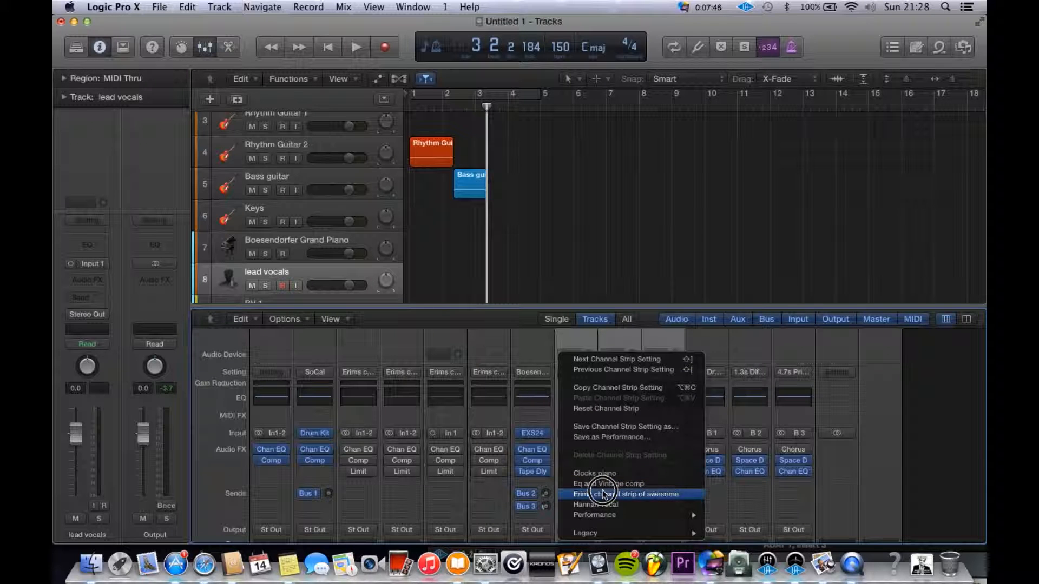
left_click(601, 494)
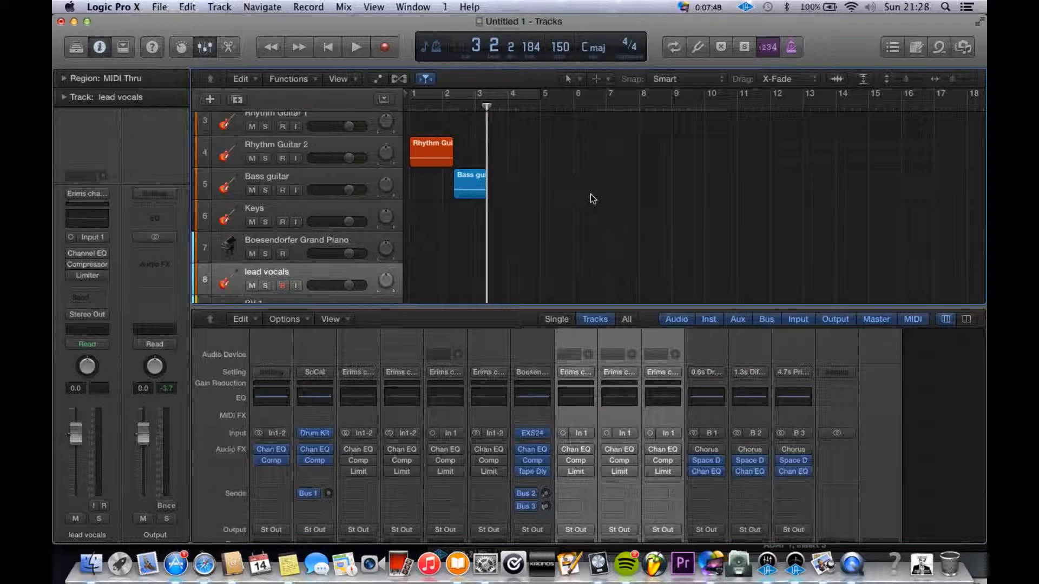
key("x")
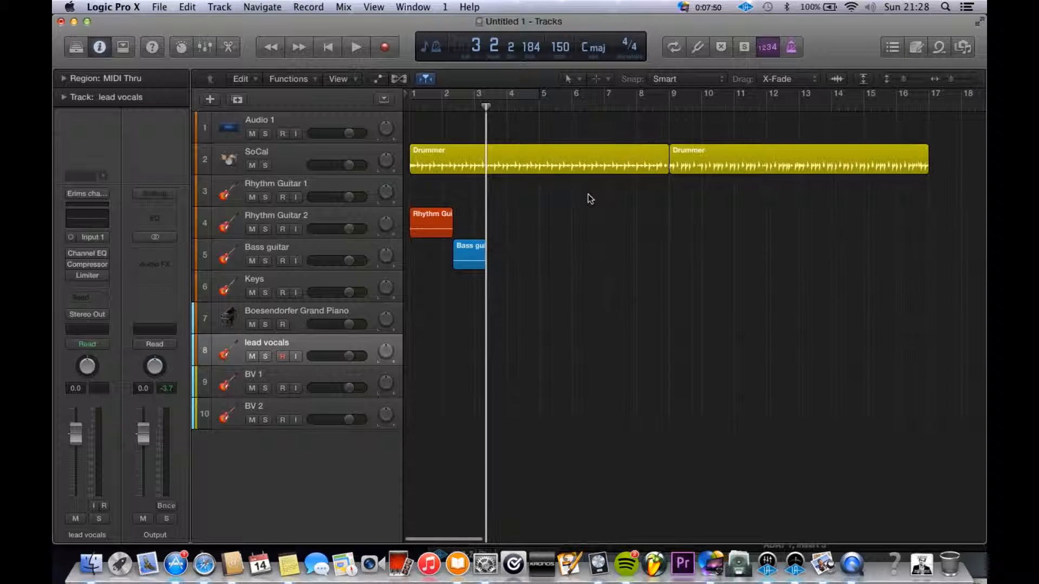
Step: Step through the lead vocals, BV 1 and BV 2 tracks to examine their channel strip plug-ins
key("Down")
key("Down")
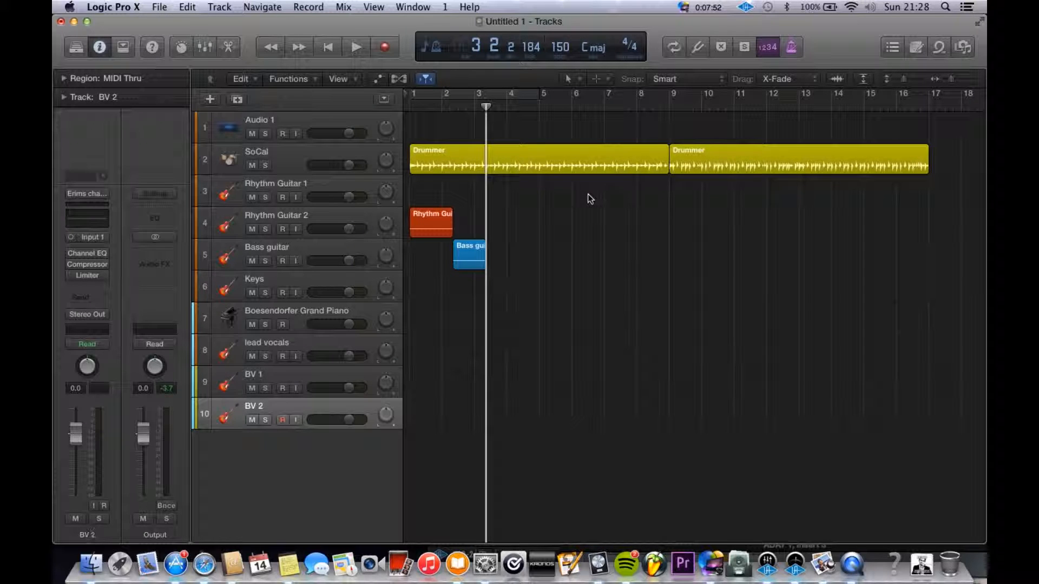
key("Up")
key("Up")
key("Up")
key("Down")
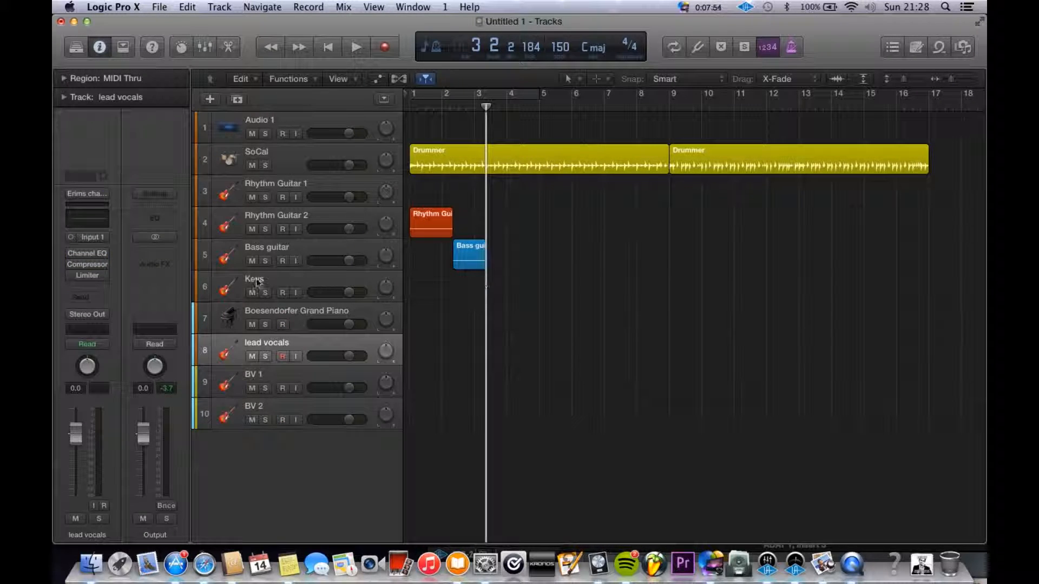
Step: Change the Bass guitar track's icon to a red electric bass from the Bass category
key("Up")
key("Up")
key("Up")
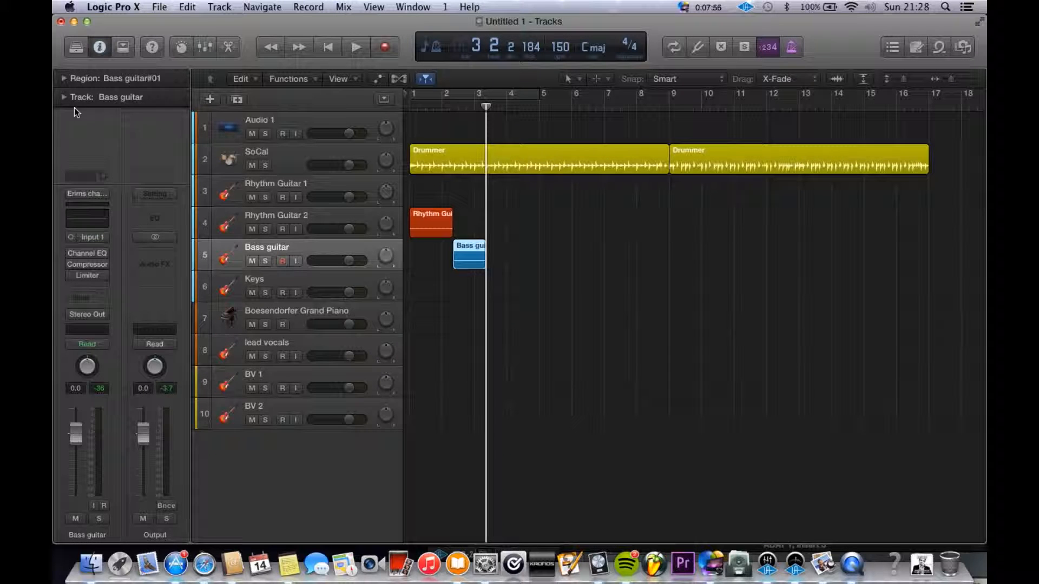
left_click(63, 98)
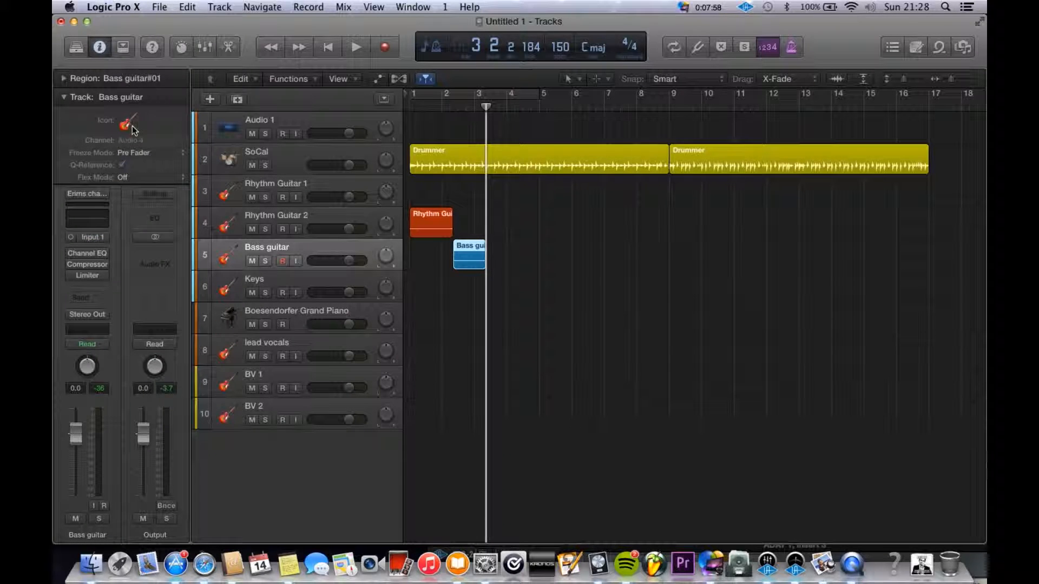
left_click(131, 128)
left_click(217, 87)
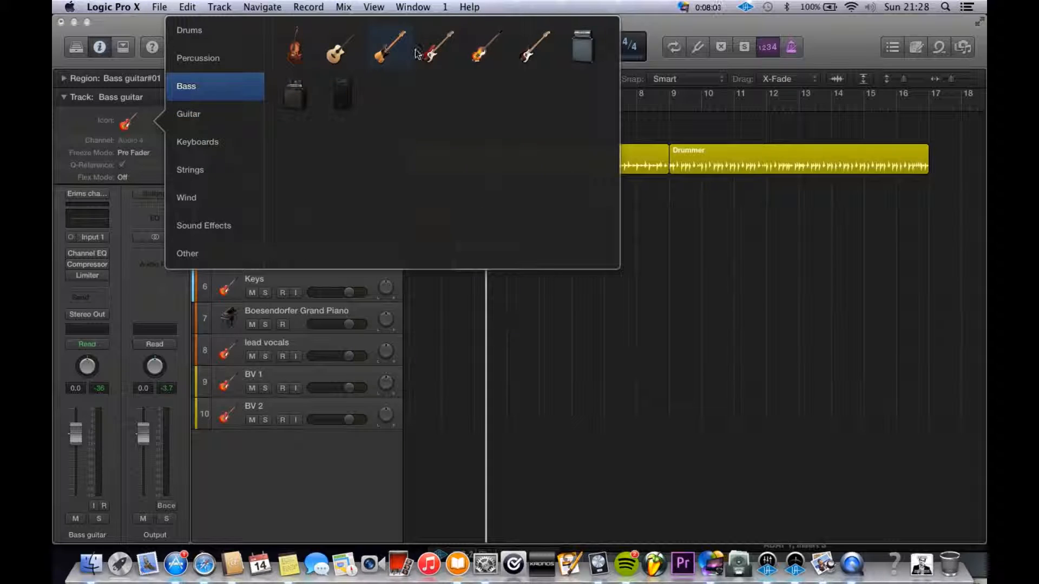
left_click(432, 48)
Step: Change the Rhythm Guitar 2 track's icon to the yellow electric guitar
left_click(319, 222)
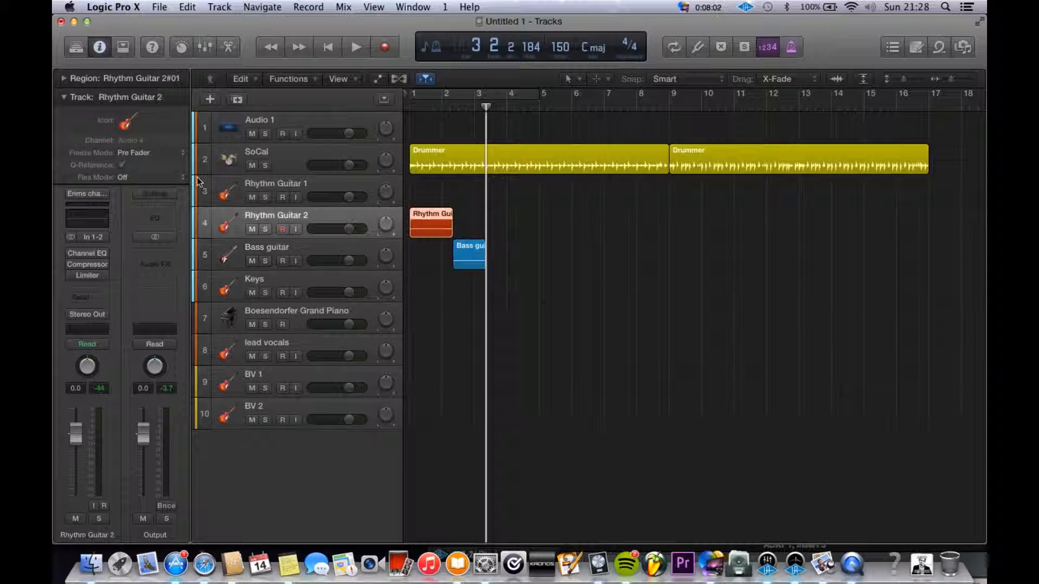
left_click(128, 125)
left_click(438, 95)
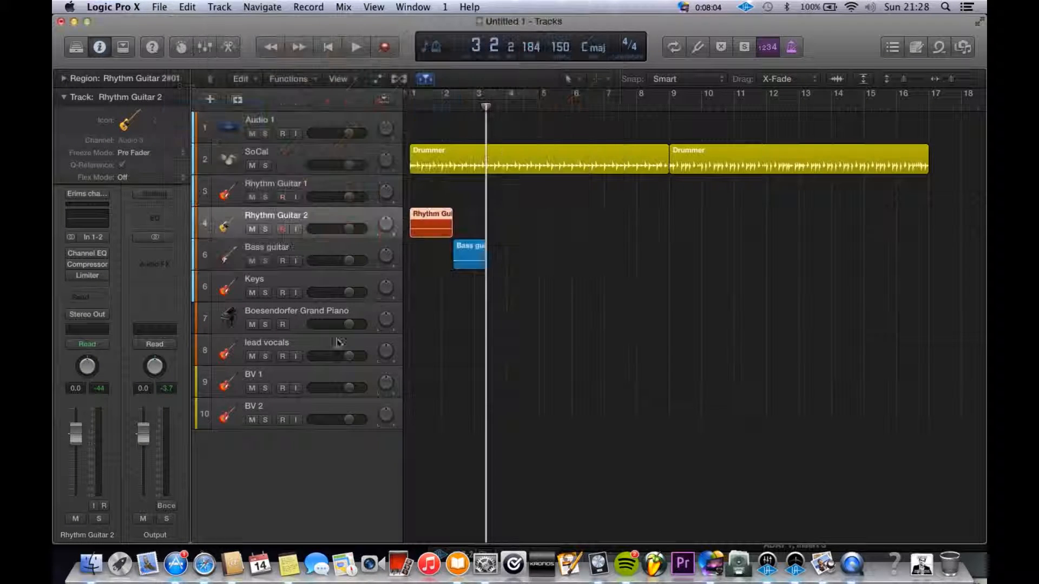
Step: Change the Keys track's icon to the keyboard on a stand from the Keyboards category
left_click(307, 280)
left_click(129, 125)
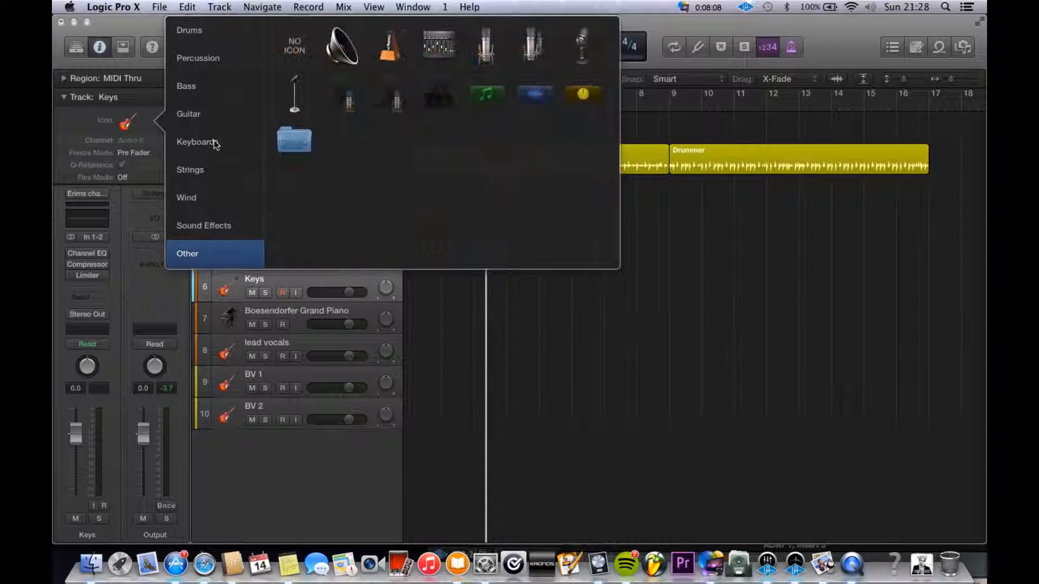
mouse_move(214, 142)
left_click(424, 92)
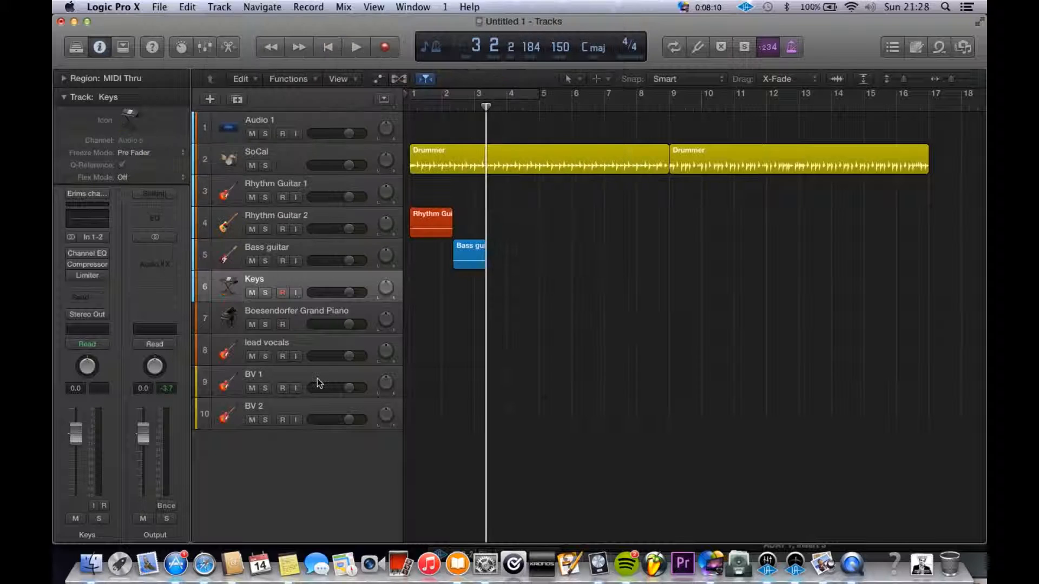
Step: Change the lead vocals track's icon to a dark singer silhouette with microphone from the Other category
left_click(300, 339)
left_click(128, 122)
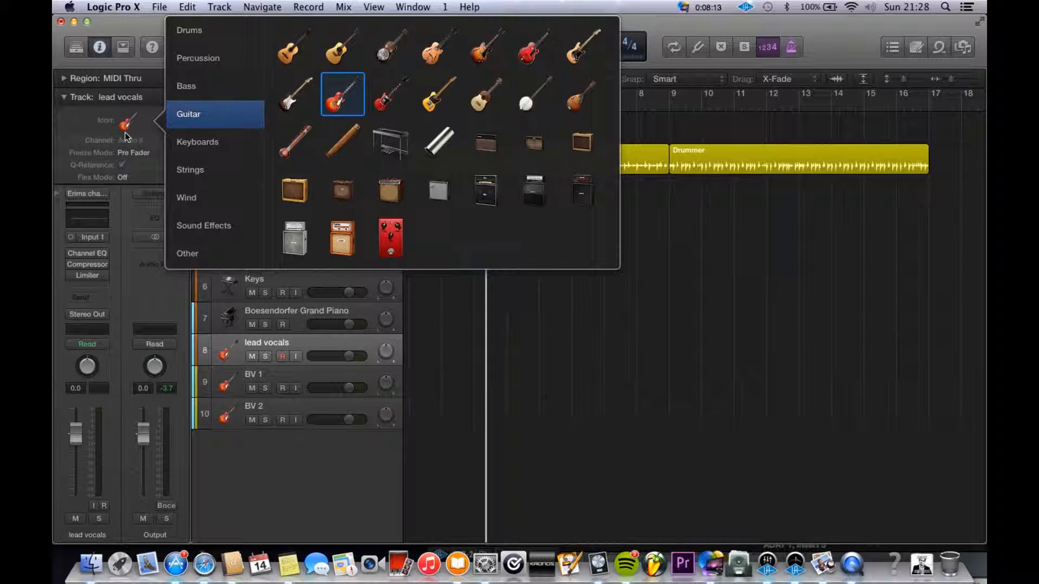
mouse_move(210, 251)
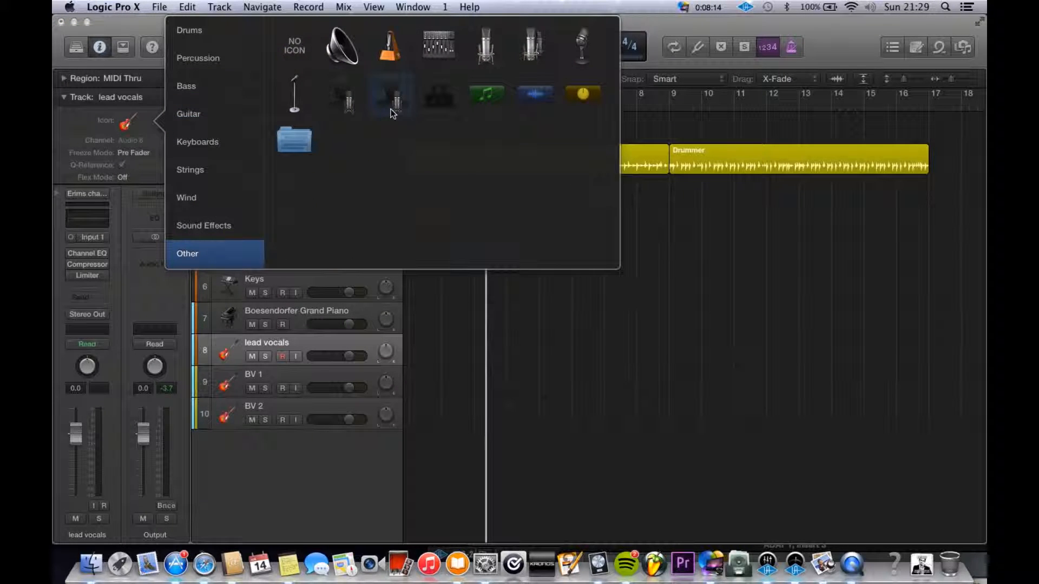
left_click(393, 107)
Step: Give the BV 1 track a dark singer silhouette with microphone as its icon, from the Other category
left_click(319, 379)
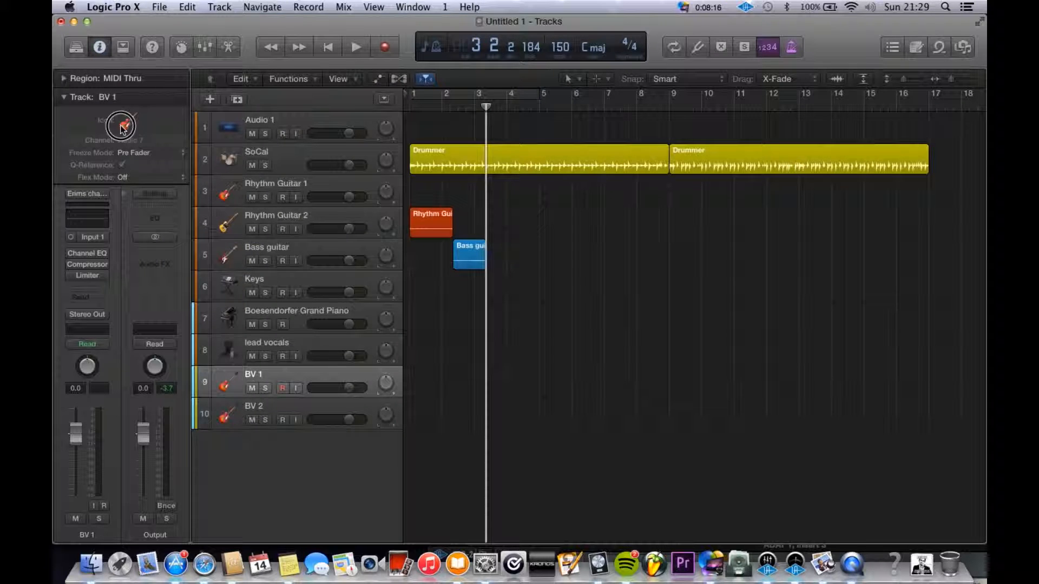
left_click(128, 122)
mouse_move(252, 247)
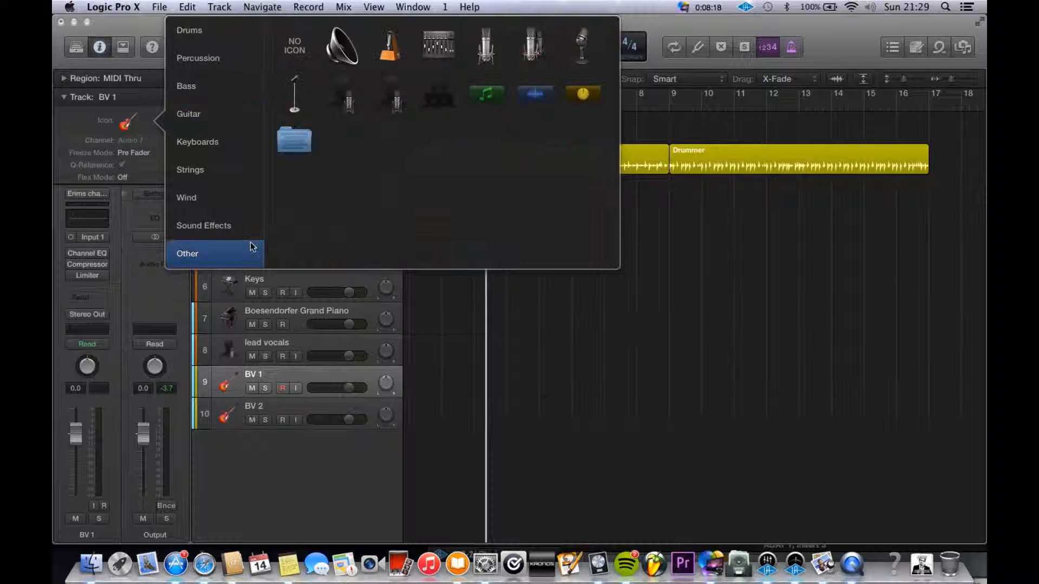
left_click(380, 83)
Step: Change the BV 2 track's icon to the dark group silhouette from the Other category
left_click(320, 409)
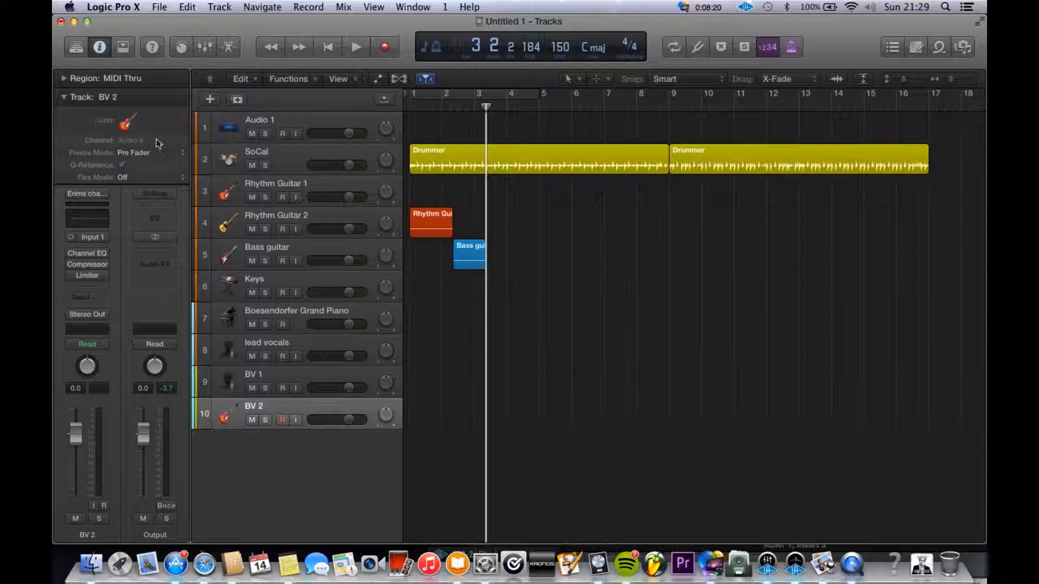
left_click(126, 125)
mouse_move(261, 265)
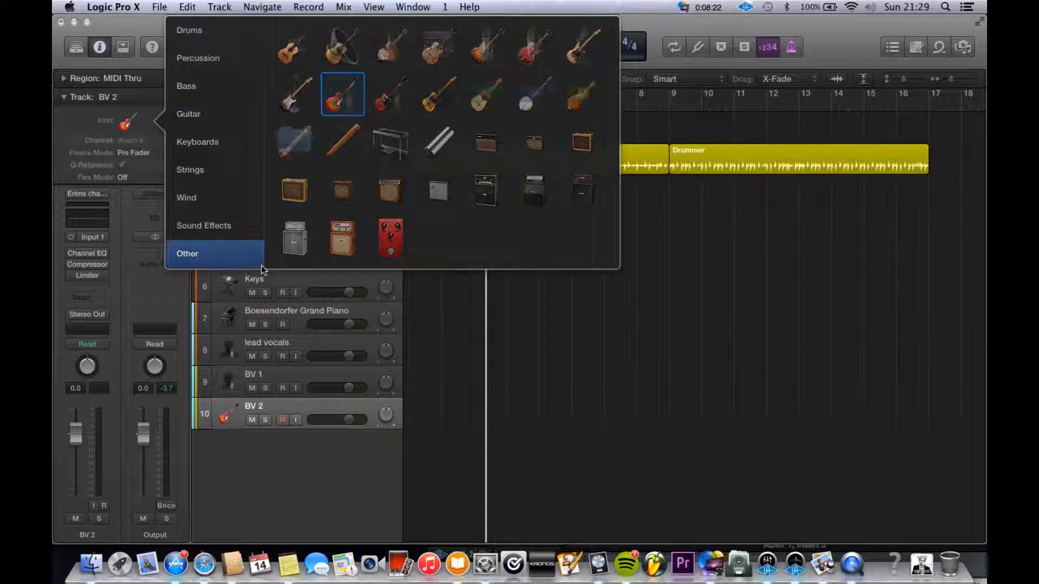
left_click(439, 96)
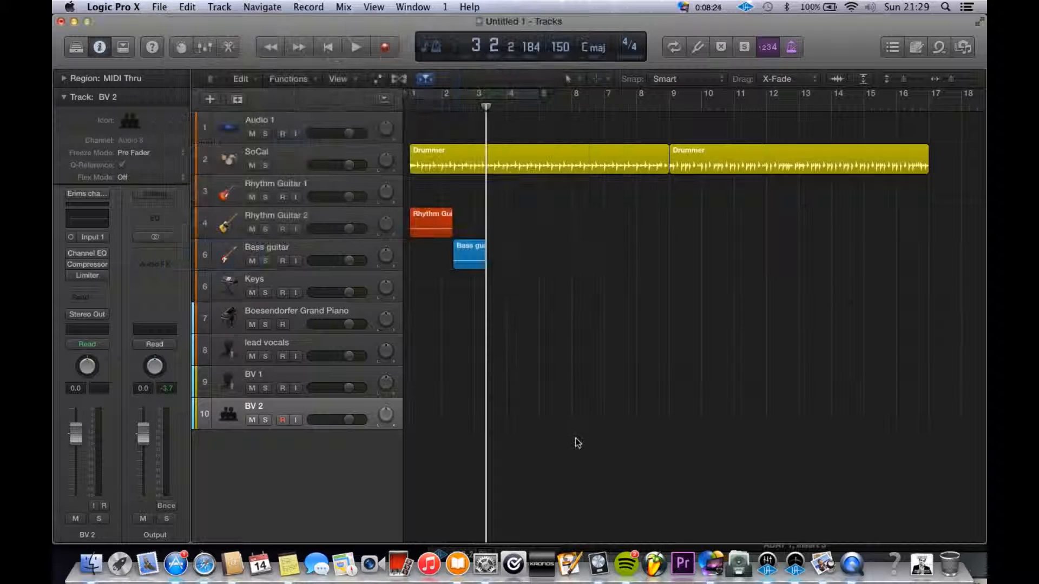
Step: Pan Rhythm Guitar 1 to about -47, spread the other instruments and backing vocals across the stereo field, and collapse the track details
scroll(583, 359, "down", 1)
scroll(583, 359, "up", 3)
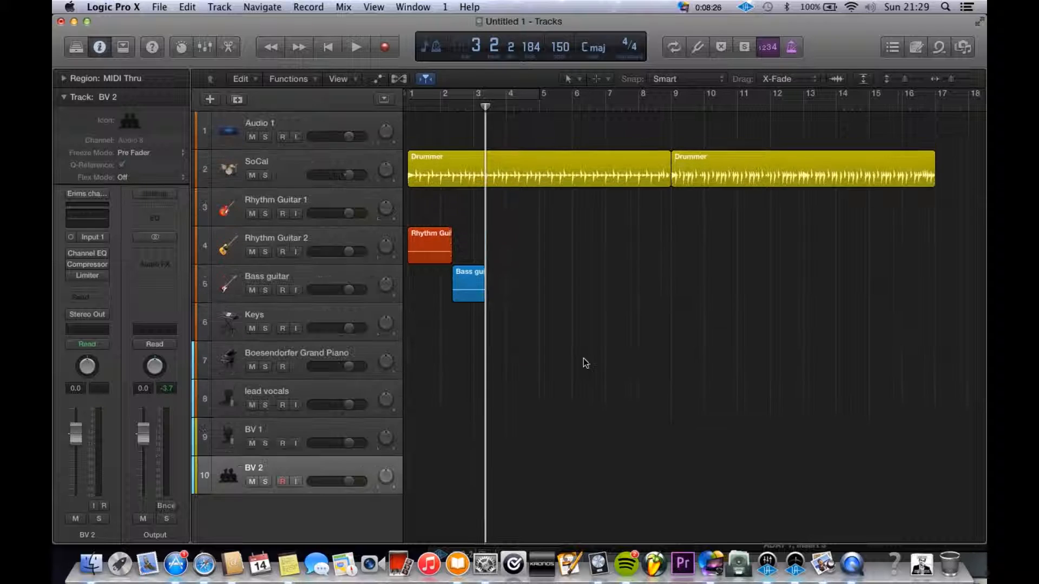
left_click(366, 205)
mouse_move(385, 209)
left_mouse_down()
mouse_move(384, 238)
mouse_move(385, 222)
left_mouse_up()
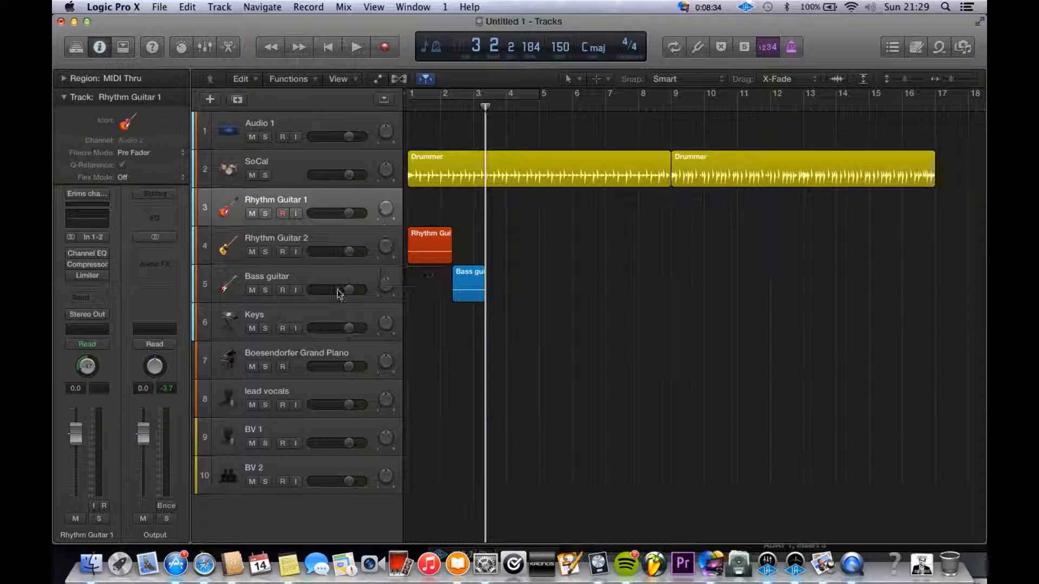
left_click(322, 313)
left_click_drag(385, 327, 383, 376)
left_click(350, 343)
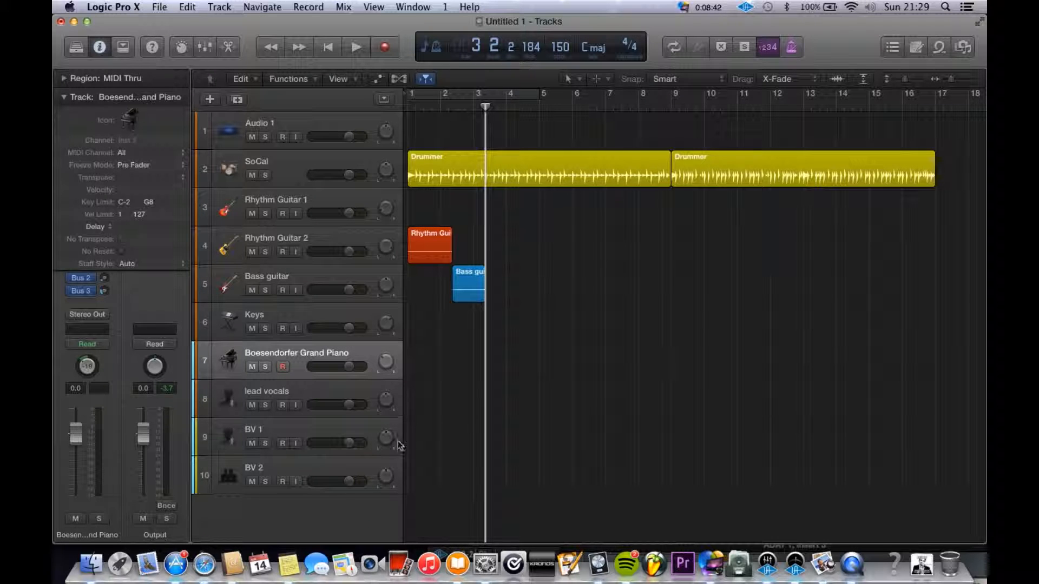
left_click_drag(384, 439, 376, 462)
left_click(64, 97)
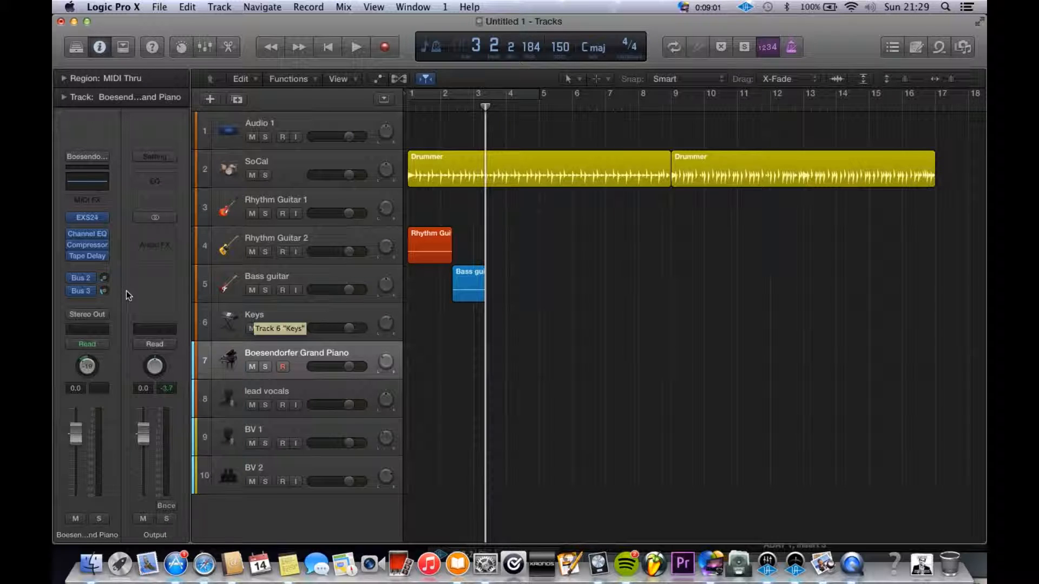
left_click(91, 303)
mouse_move(110, 379)
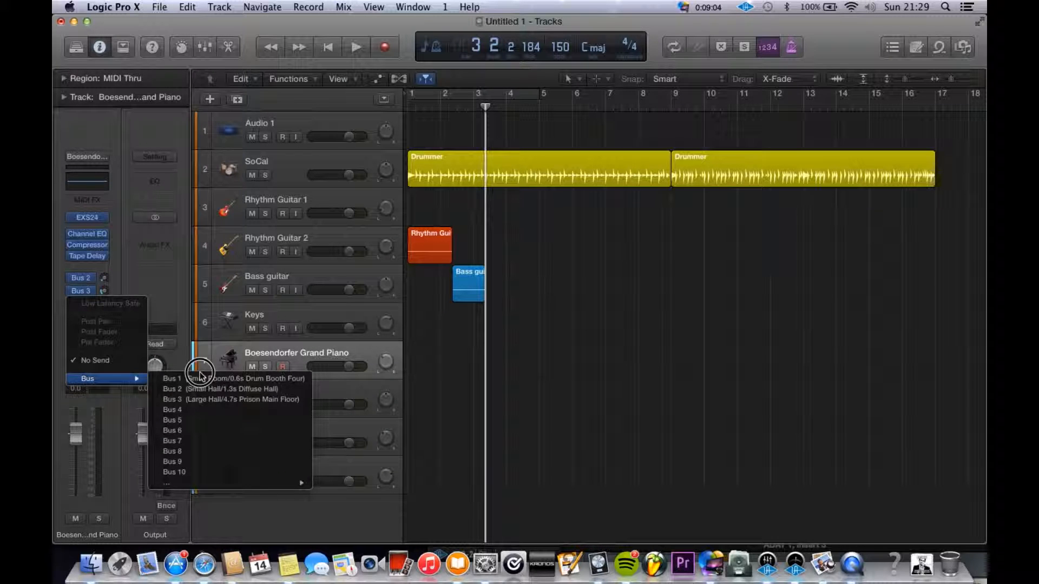
left_click(203, 400)
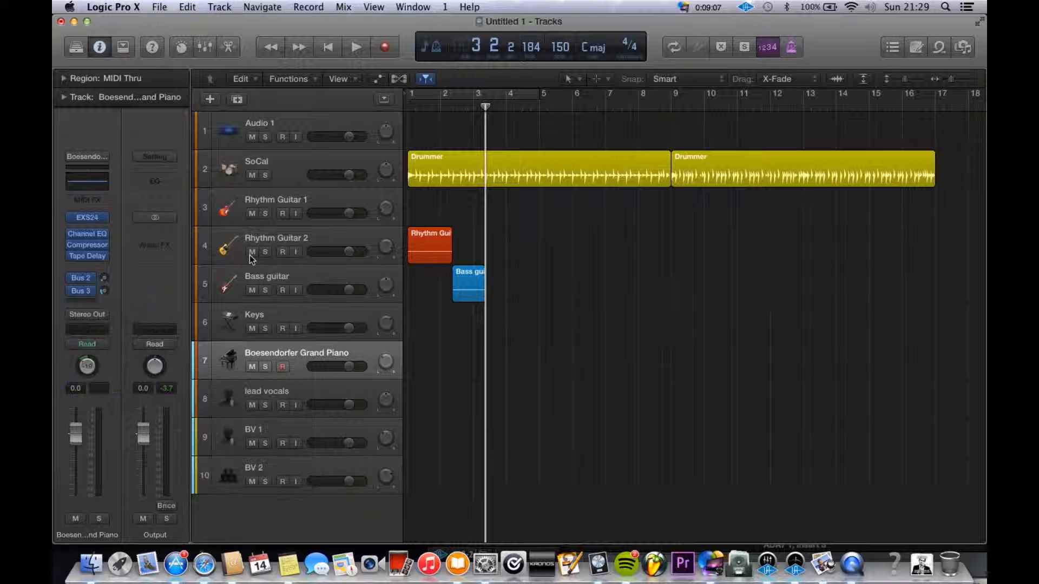
left_click(260, 236)
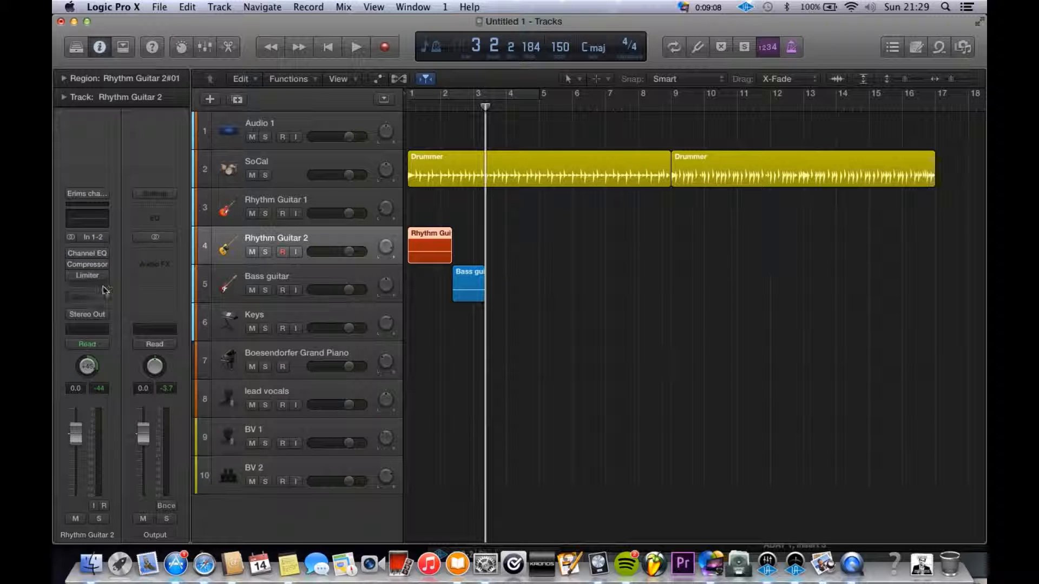
Step: Add a send to Bus 10 on the Rhythm Guitar 1 track
left_click(248, 193)
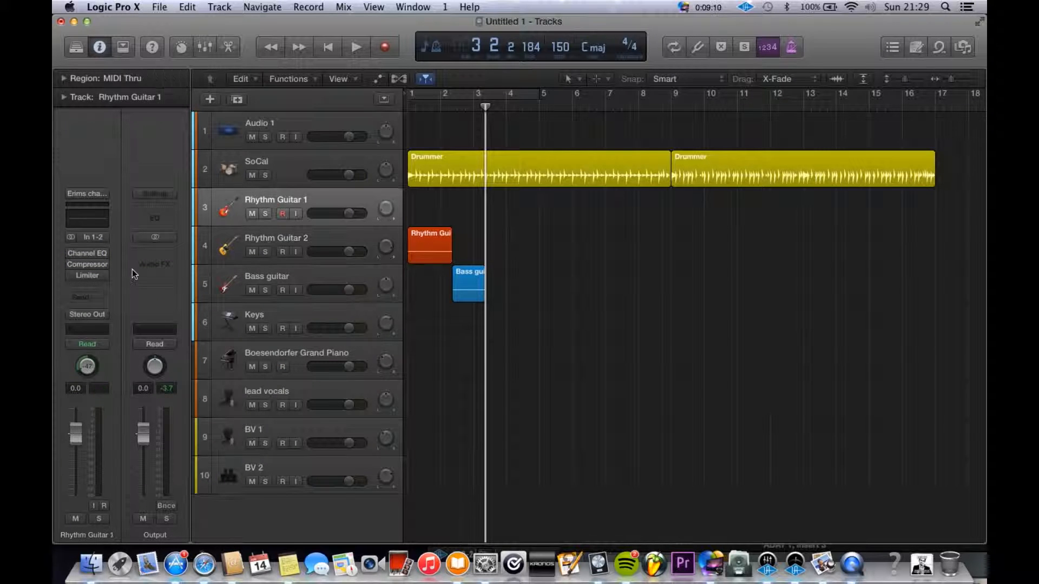
left_click(85, 301)
mouse_move(142, 380)
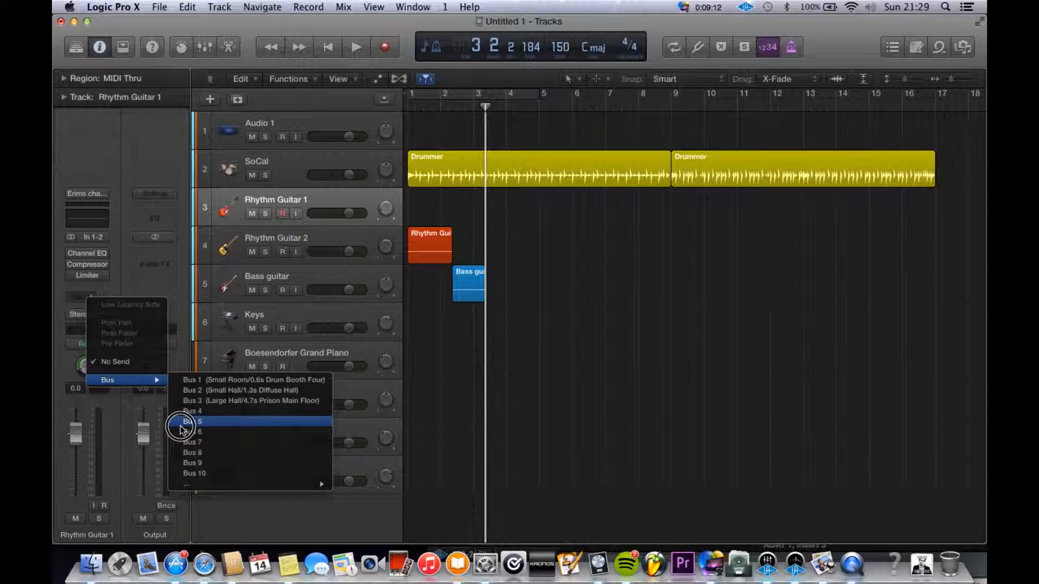
left_click(196, 476)
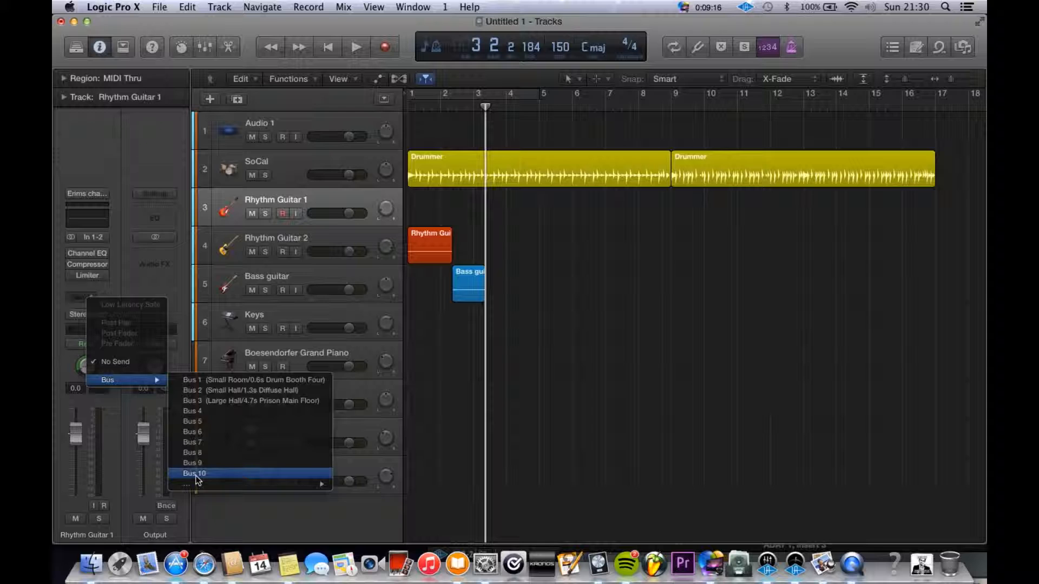
Step: Insert a PlatinumVerb reverb on the auxiliary channel fed by Bus 10 and close its plug-in window
left_click(145, 249)
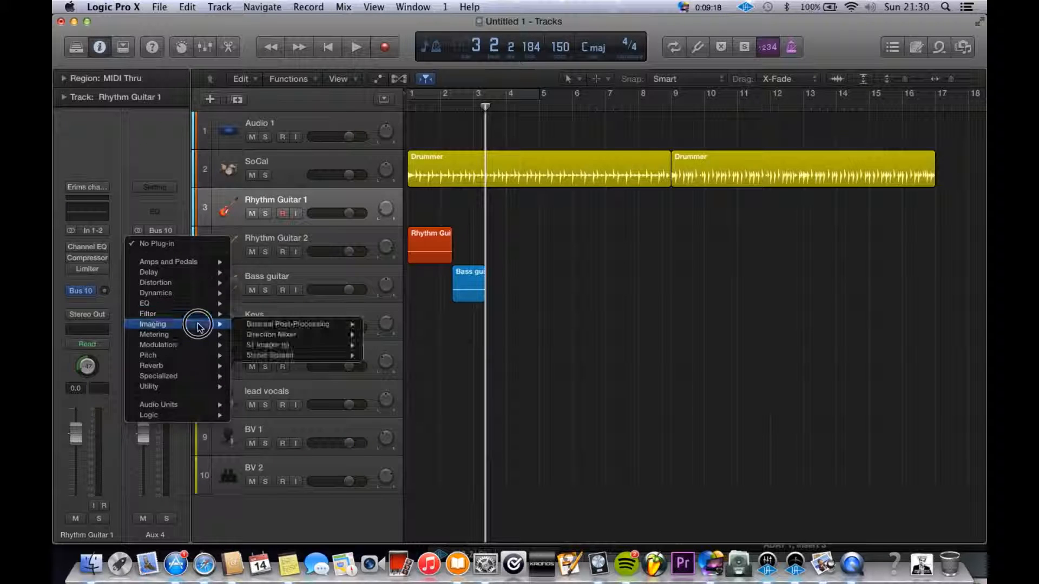
mouse_move(195, 330)
mouse_move(157, 365)
mouse_move(303, 386)
left_click(366, 375)
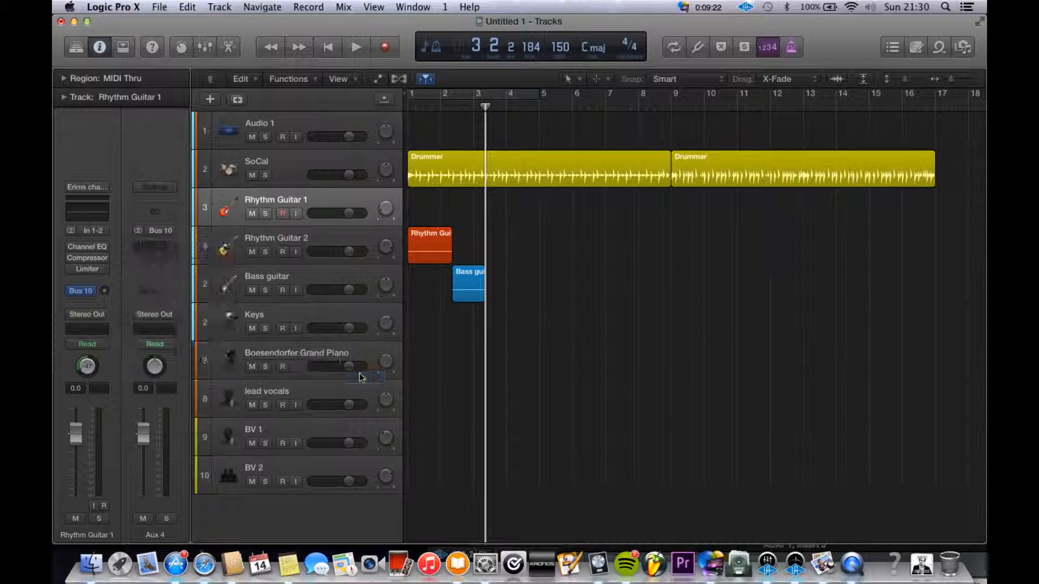
left_click(93, 55)
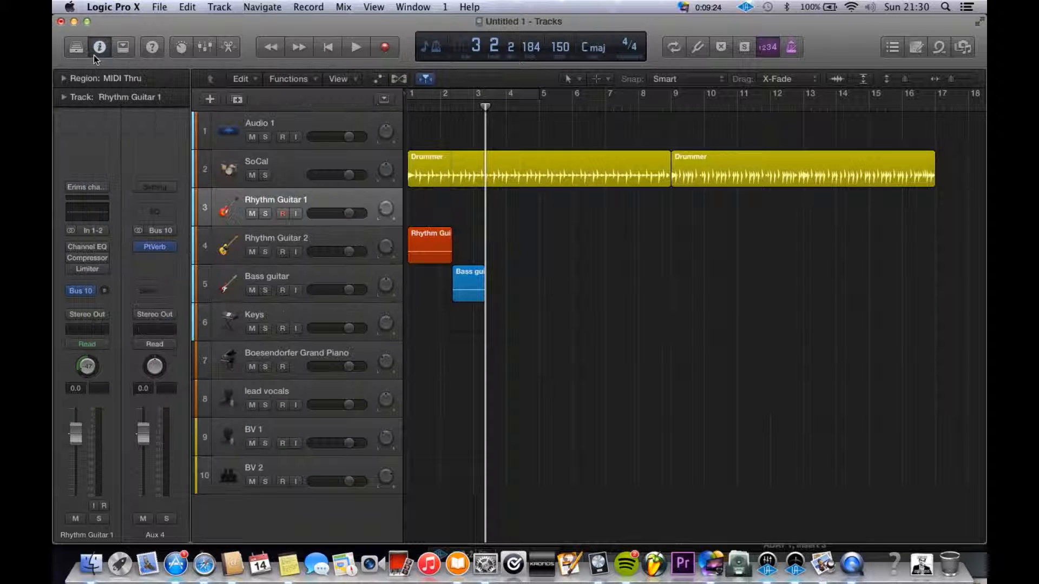
Step: Add Bus 10 sends to Rhythm Guitar 2 and to all tracks from Bass guitar through BV 2, using the mixer for the multiple selection
left_click(314, 246)
left_click_drag(81, 297, 241, 471)
left_click(287, 273)
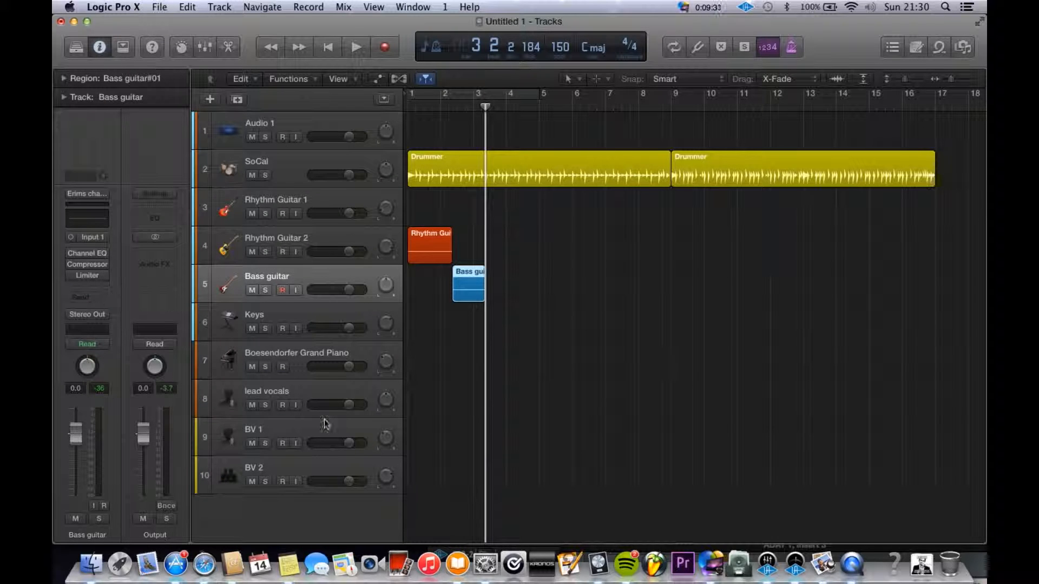
left_click(302, 464, "shift")
key("x")
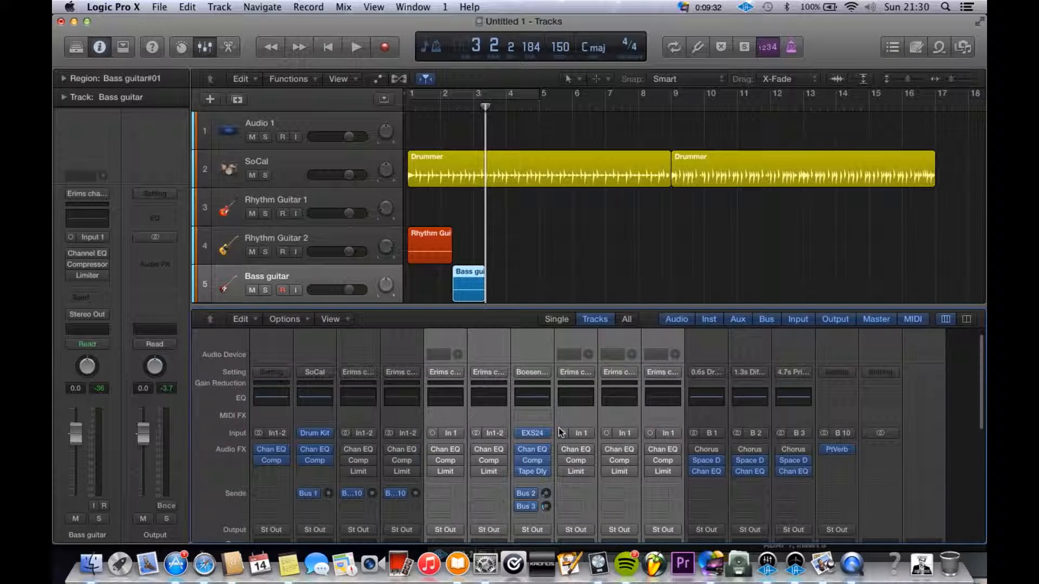
scroll(561, 427, "down", 3)
scroll(561, 427, "up", 3)
left_click_drag(574, 387, 708, 513)
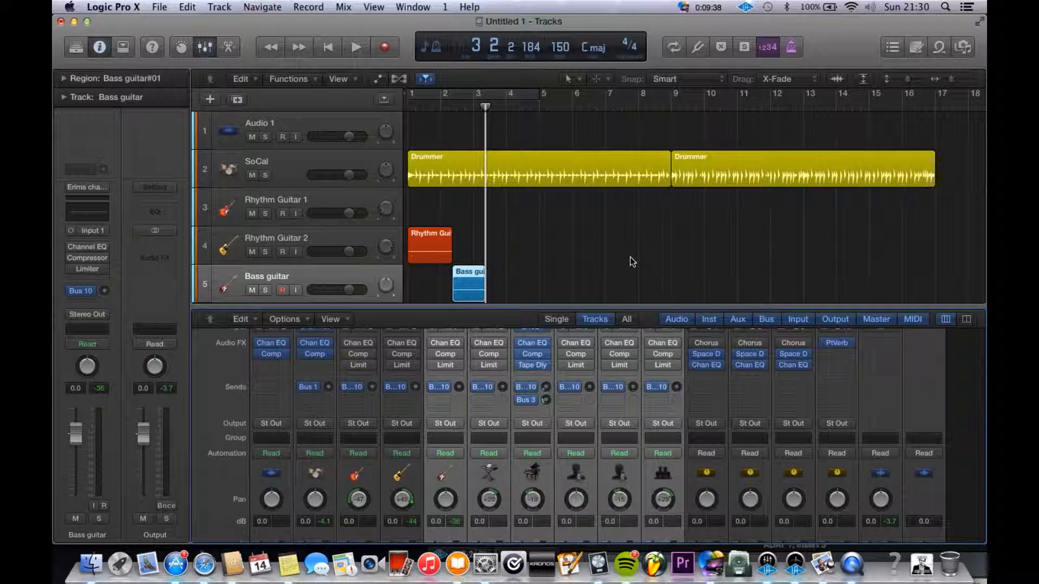
scroll(624, 428, "down", 5)
scroll(624, 427, "up", 10)
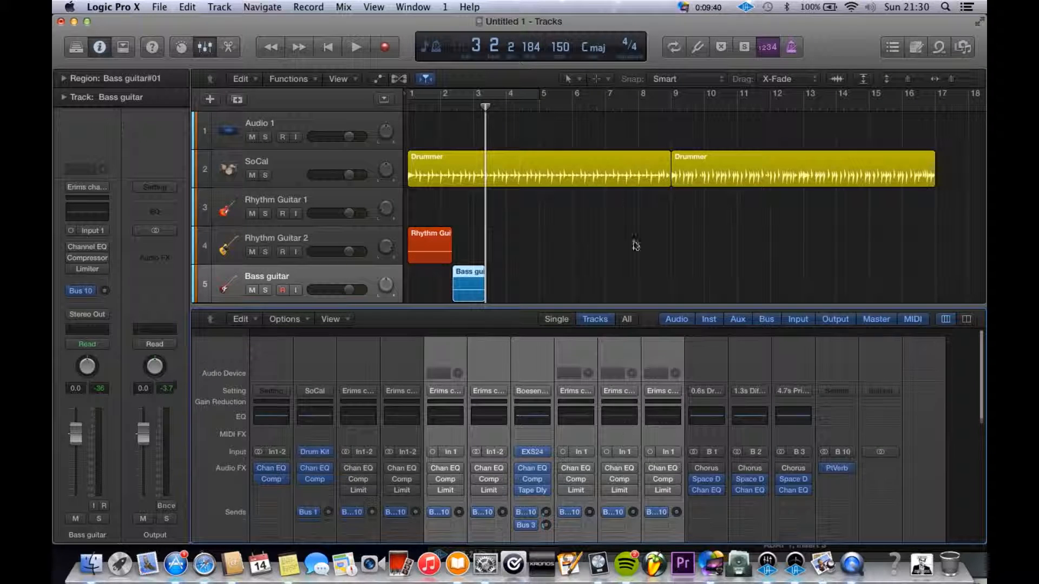
left_click(620, 222)
Step: Add a second send on the Rhythm Guitar 1 track, routed to Bus 11
left_click(261, 198)
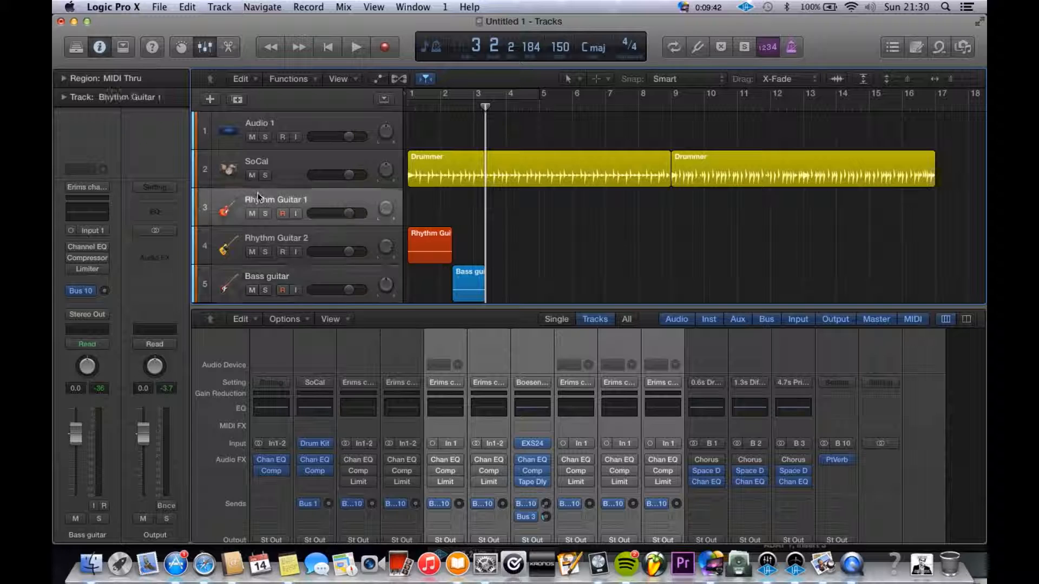
left_click(82, 292)
mouse_move(108, 378)
mouse_move(266, 491)
left_click(178, 482)
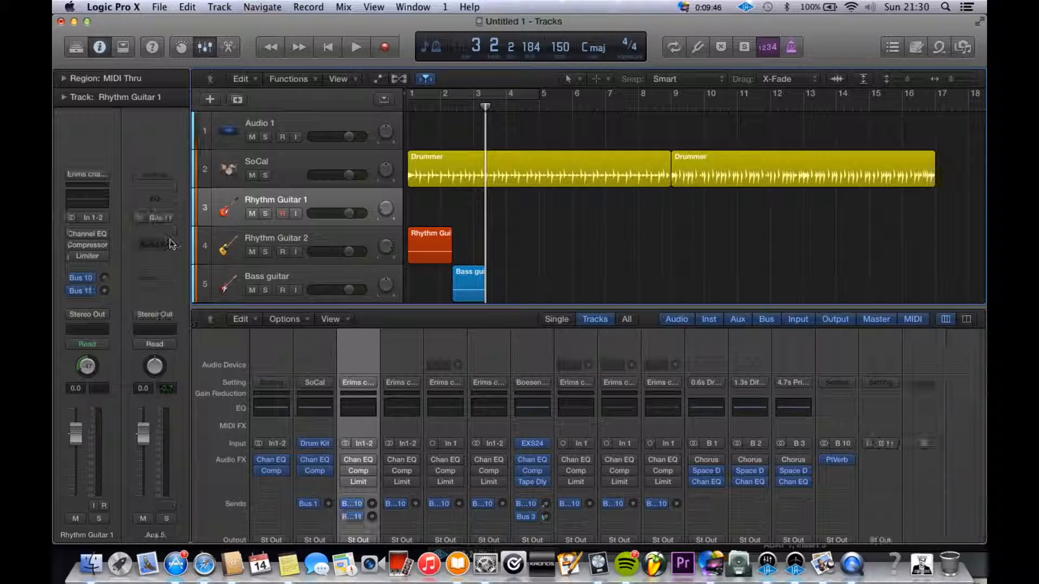
Step: Insert a Stereo Delay on the auxiliary channel fed by Bus 11 and close its plug-in window
left_click(155, 232)
mouse_move(178, 259)
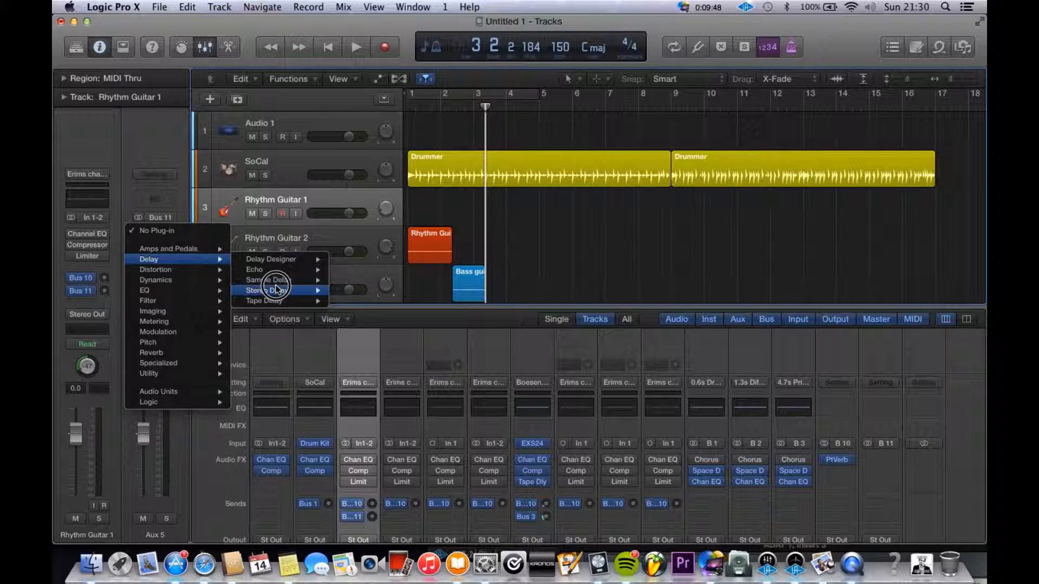
mouse_move(270, 295)
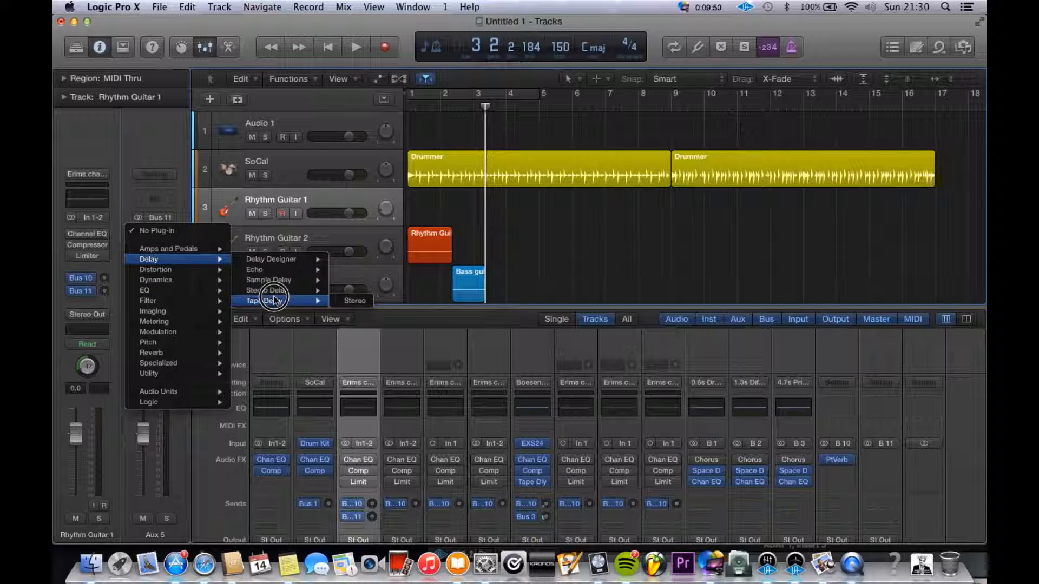
left_click(352, 290)
left_click(164, 94)
left_click(163, 94)
left_click(92, 54)
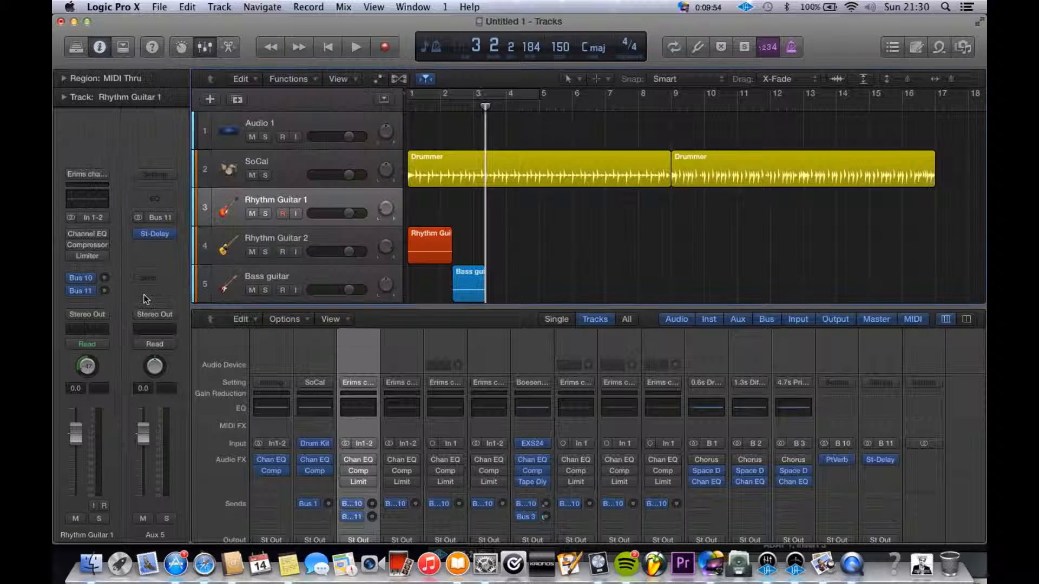
Step: Select the mixer channels from Rhythm Guitar 1 through BV 2 and set their second send to Bus 11
scroll(424, 346, "down", 5)
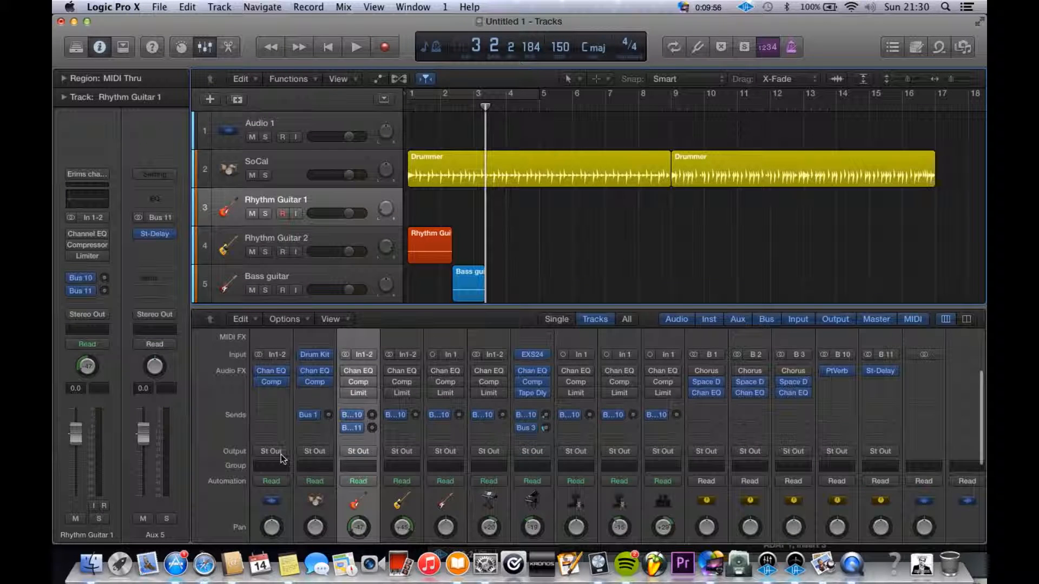
scroll(352, 464, "right", 1)
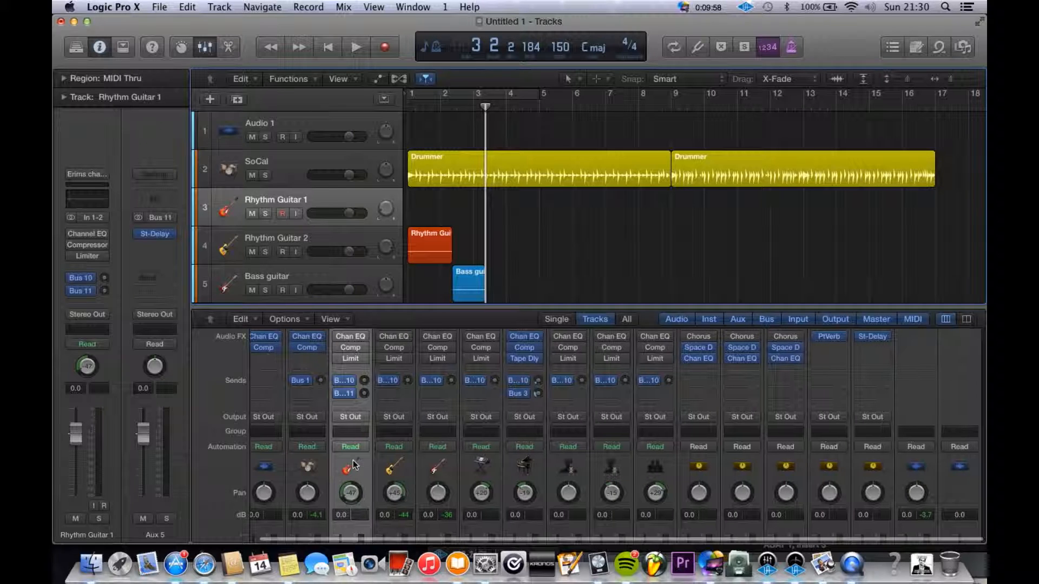
left_click(657, 394)
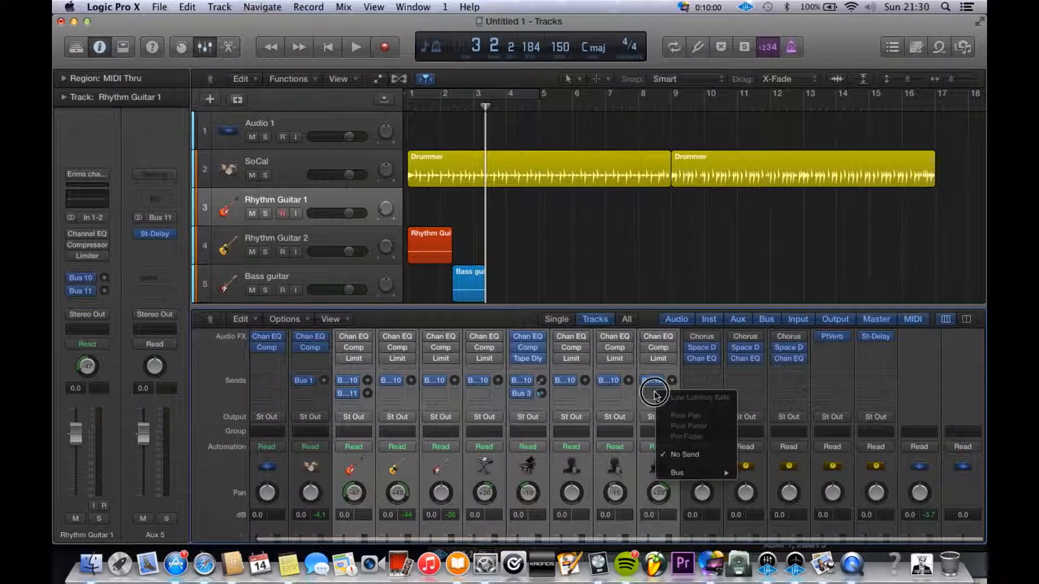
mouse_move(676, 472)
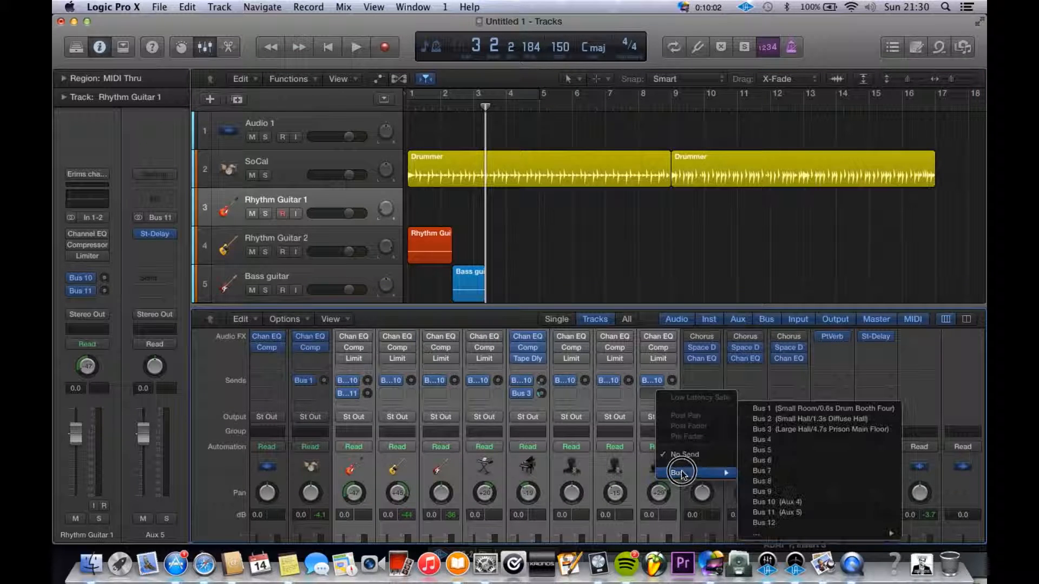
left_click(777, 517)
Step: Add a second send on the SoCal drummer channel, routed to Bus 10
left_click(301, 393)
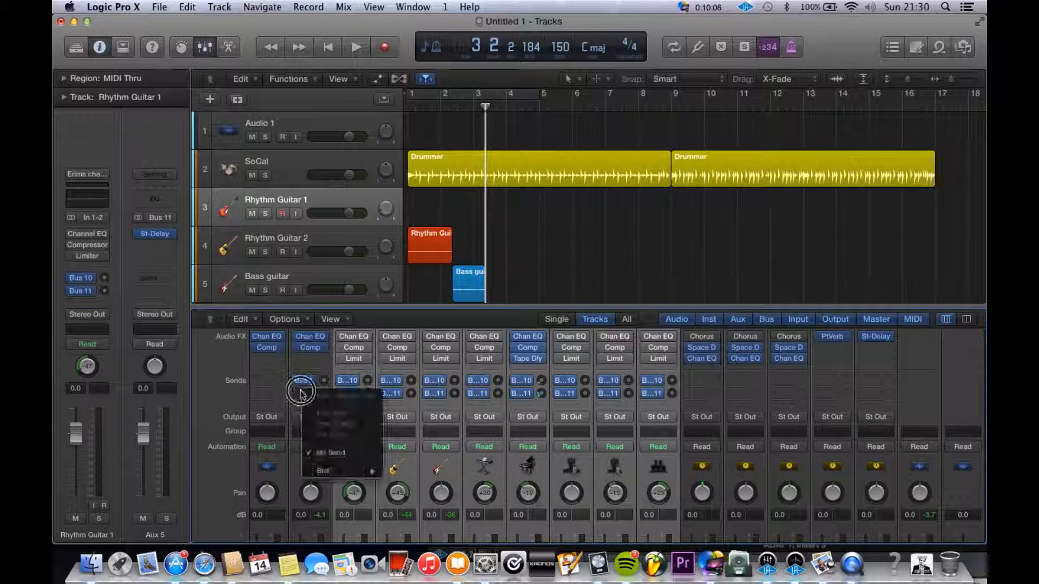
mouse_move(371, 470)
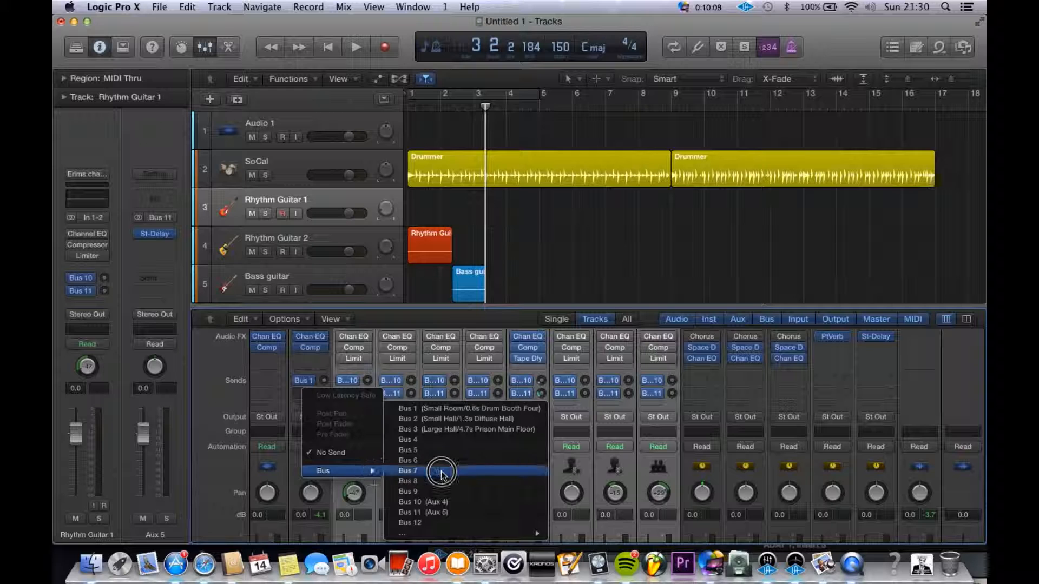
left_click(464, 504)
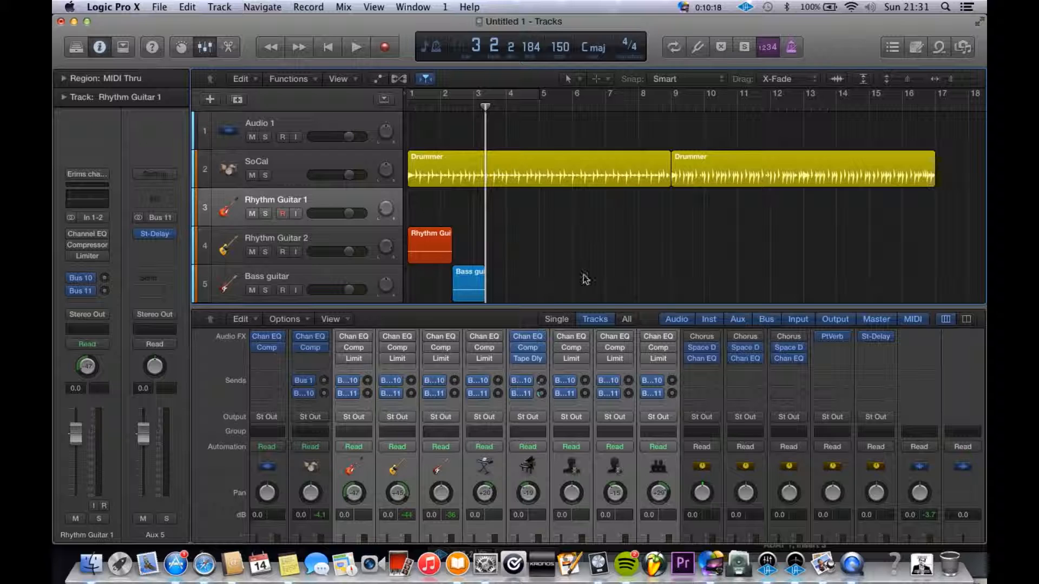
Step: Turn down the Bus 11 and Bus 10 send levels on the Boesendorfer Grand Piano channel and hide the mixer
left_click_drag(542, 394, 555, 453)
left_click_drag(541, 378, 541, 433)
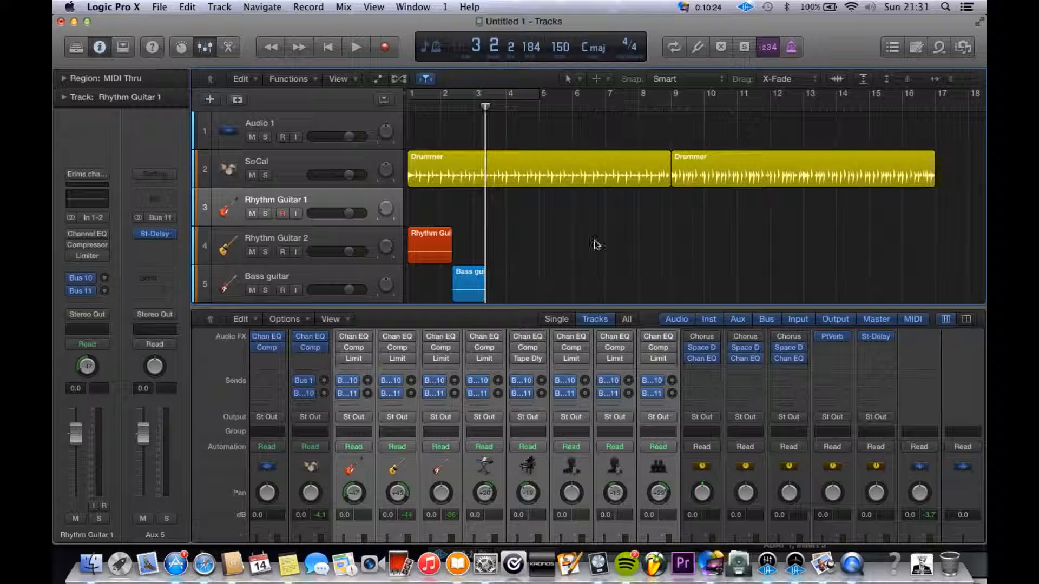
key("x")
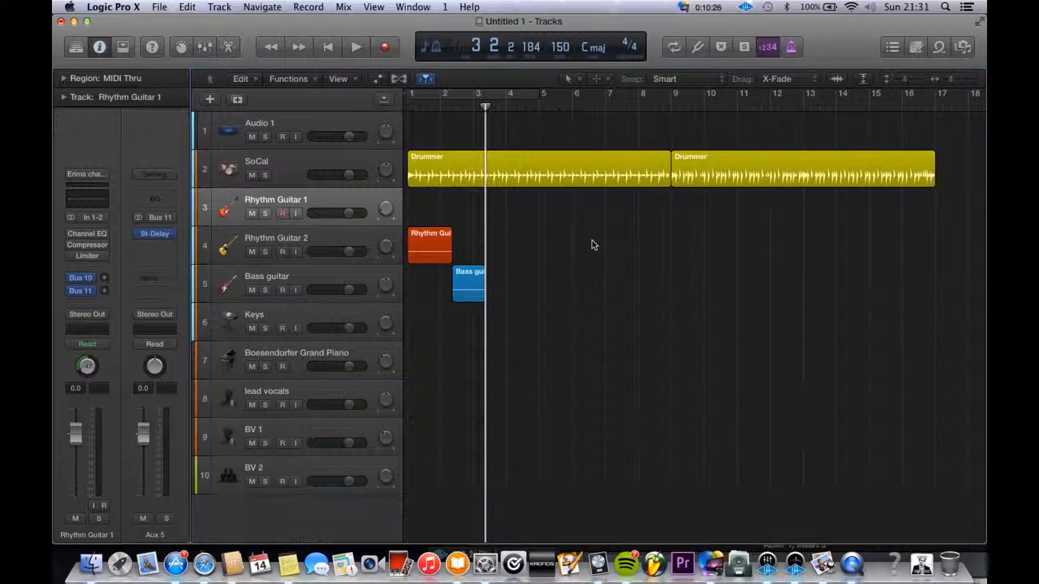
Step: Open the project note pad to check which template topics remain
left_click(916, 49)
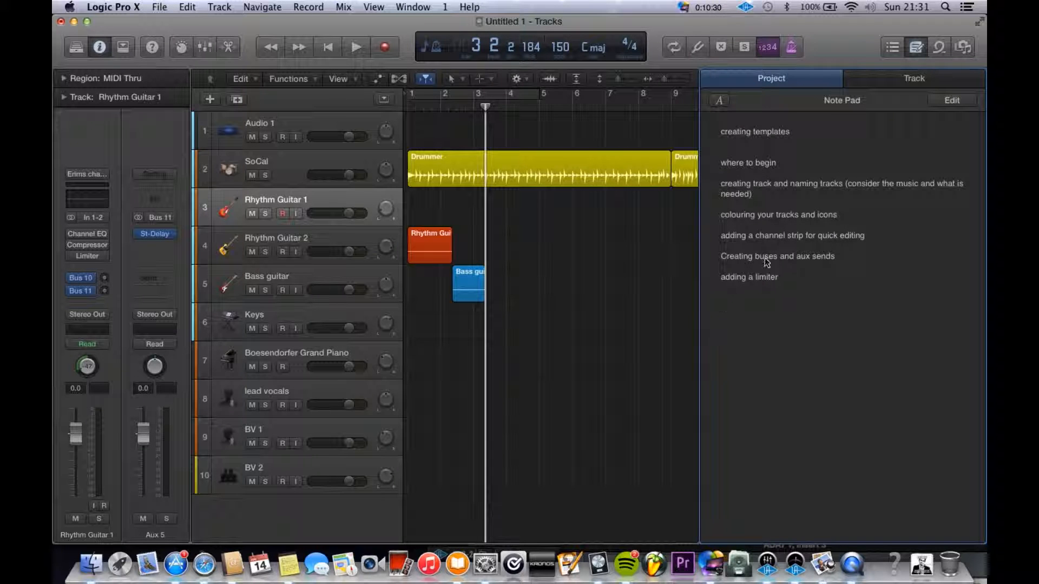
Step: Close the project note pad and return to the full track area
left_click(616, 267)
key("x")
key("x")
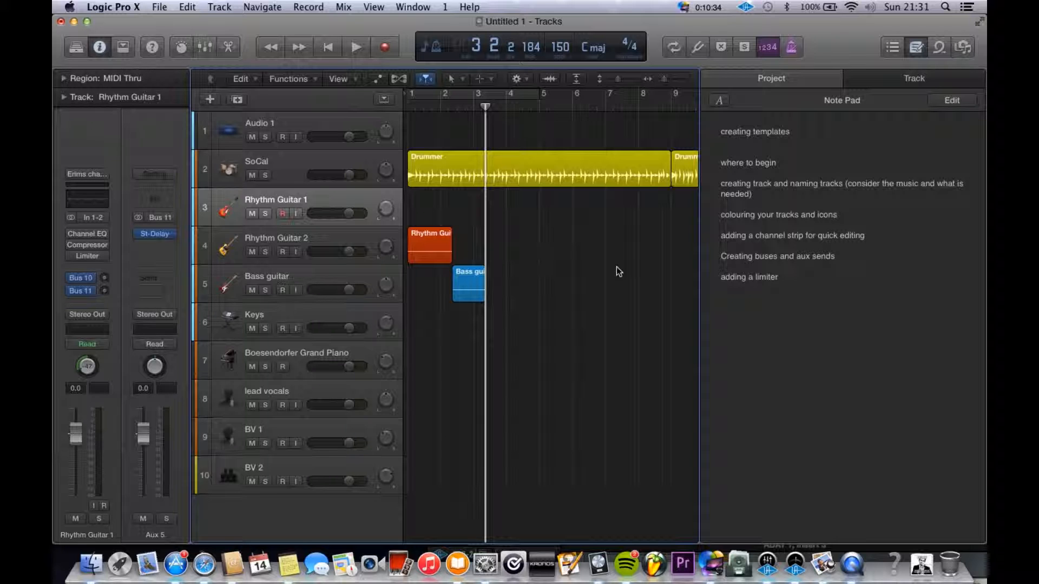
key("o")
key("o")
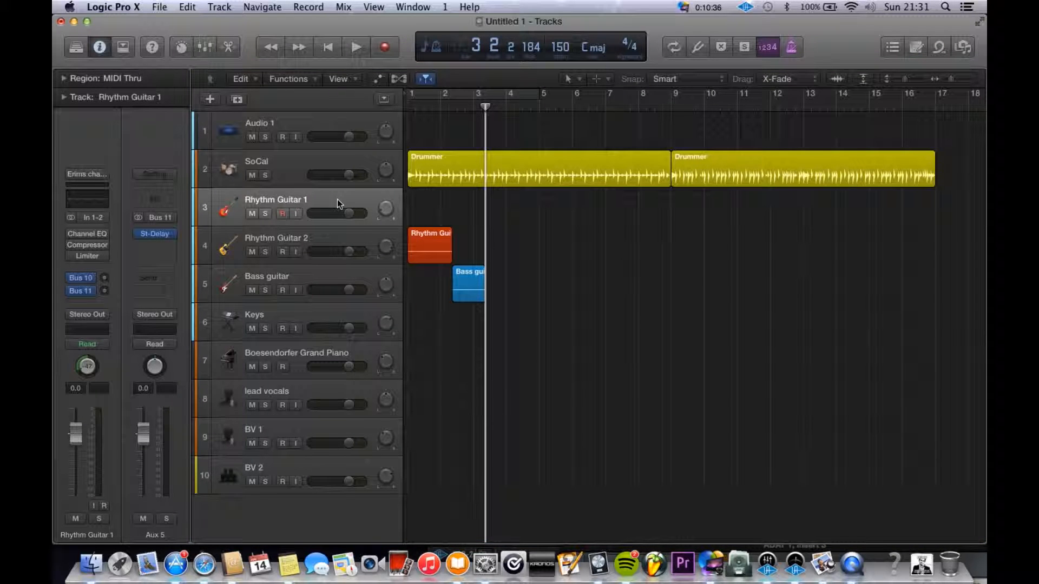
Step: Route the outputs of the Rhythm Guitar 1 and Rhythm Guitar 2 channels to Bus 12 in the mixer
left_click(323, 235)
key("x")
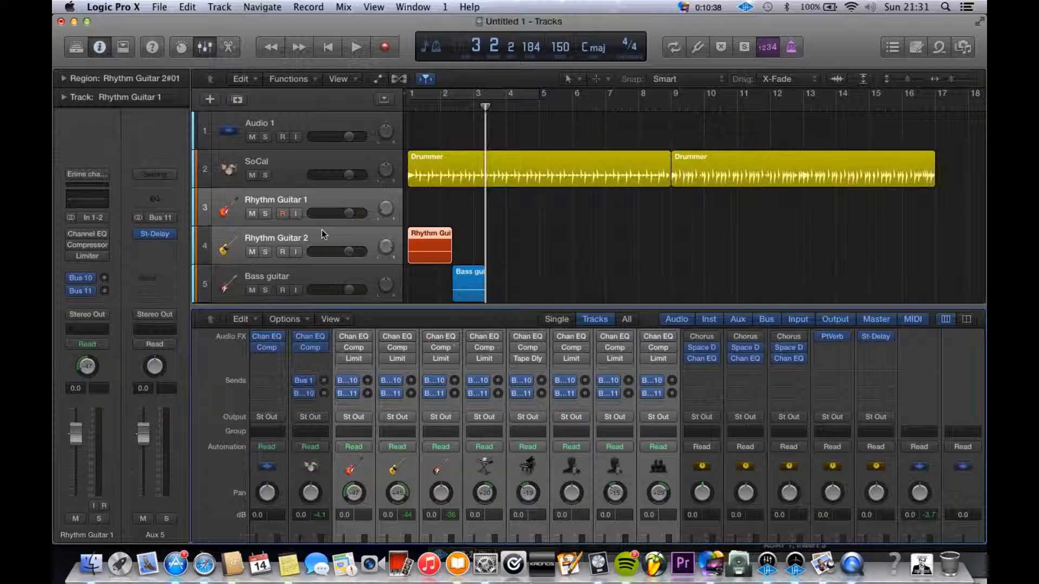
left_click(407, 418)
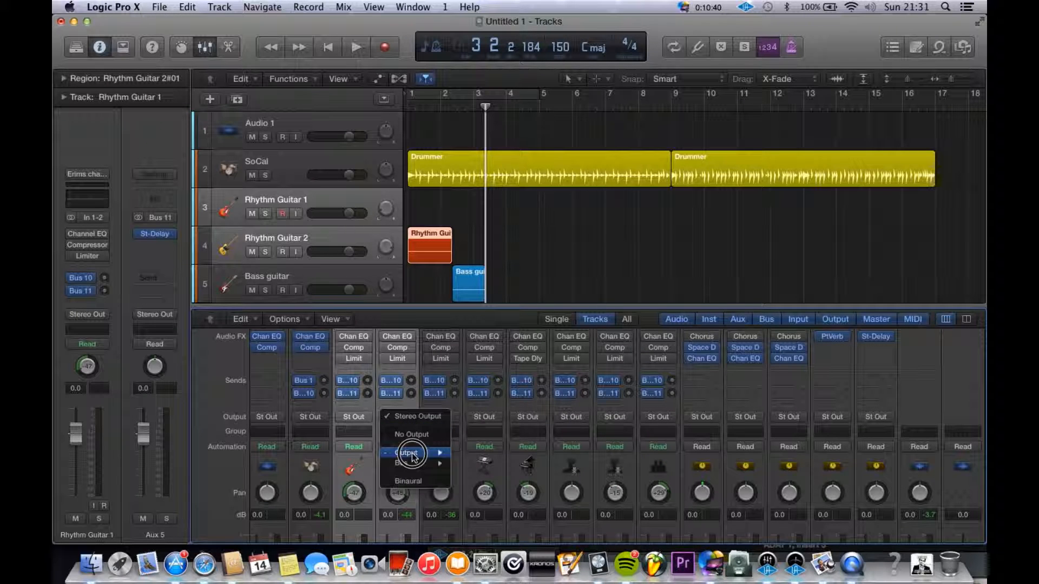
mouse_move(407, 464)
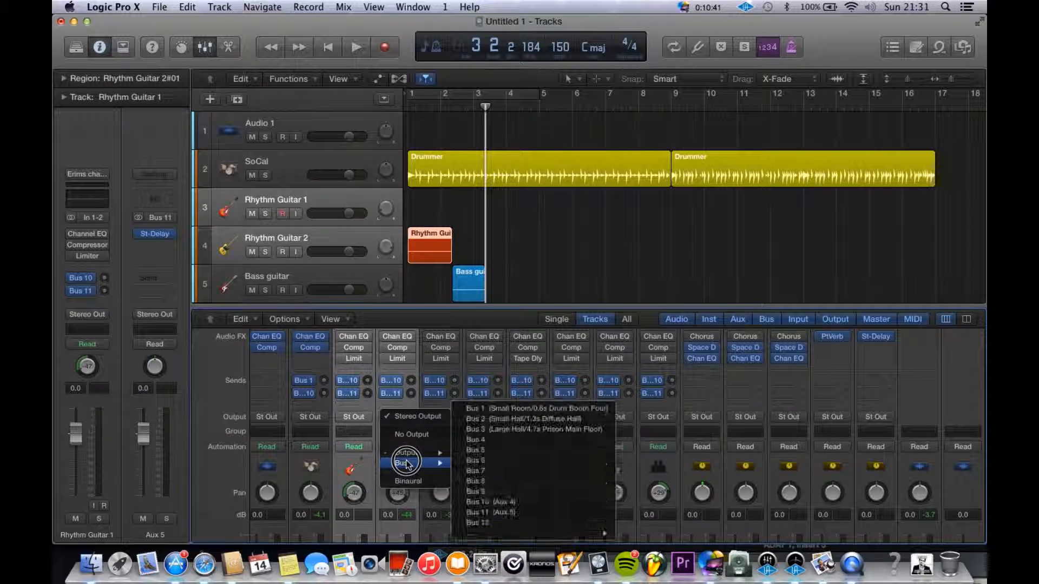
left_click(474, 524)
Step: Route the SoCal drummer channel's output to Bus 13
left_click(321, 426)
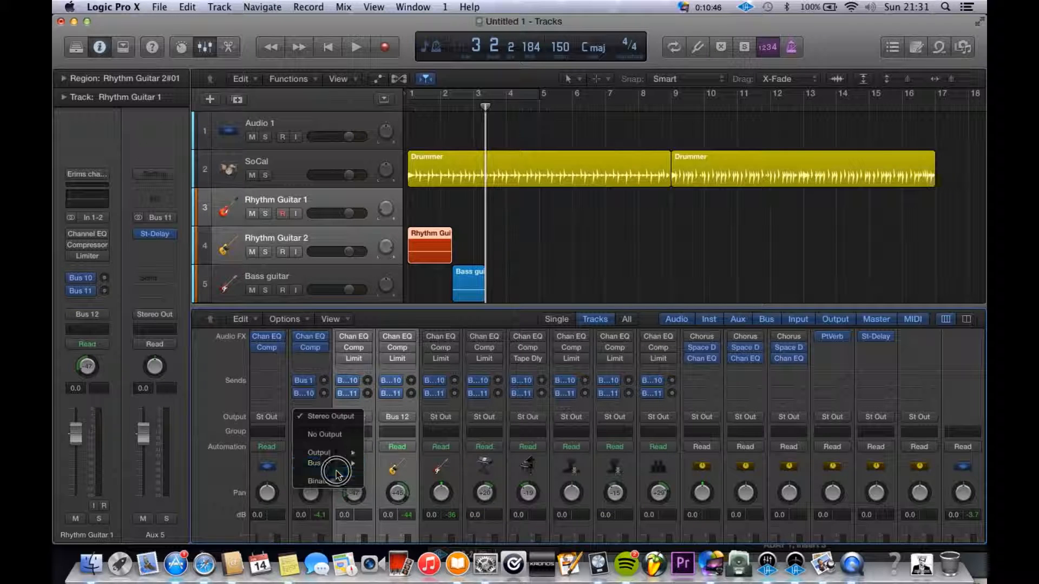
mouse_move(336, 463)
left_click(422, 523)
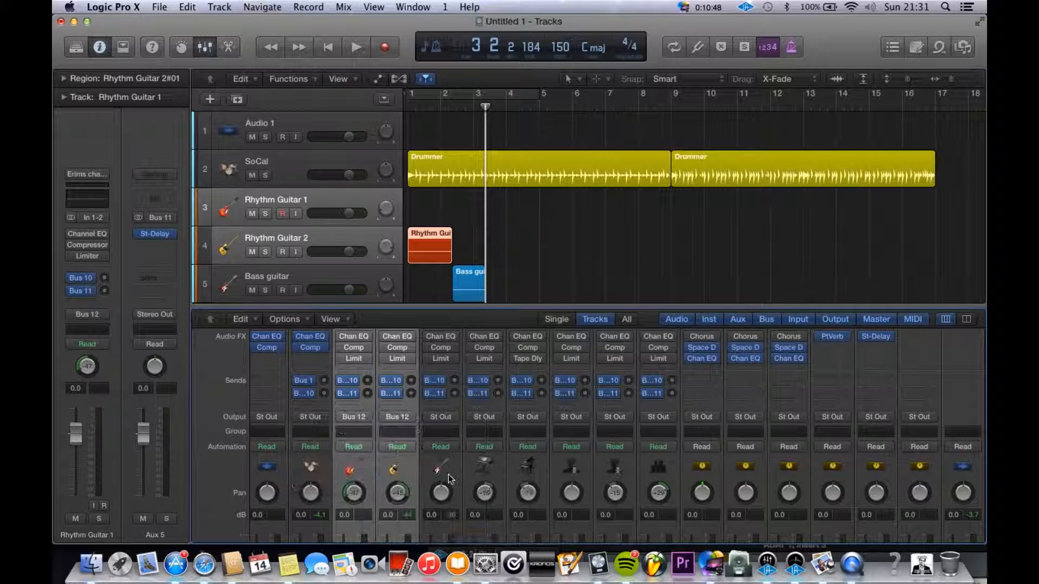
Step: Route the Bass guitar channel's output to Bus 14
left_click(454, 440)
left_click(440, 417)
mouse_move(454, 464)
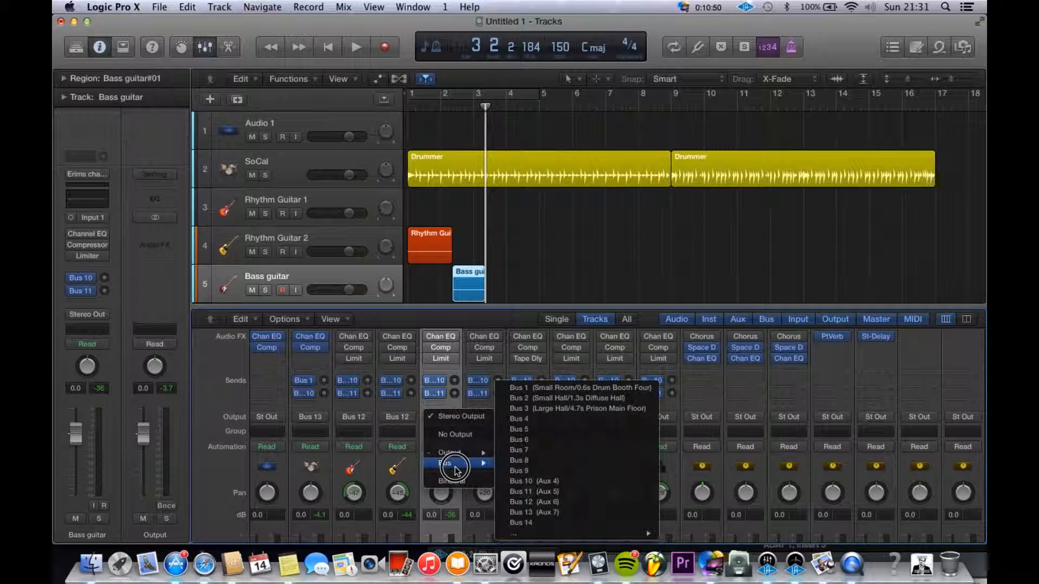
left_click(522, 524)
left_click(505, 468)
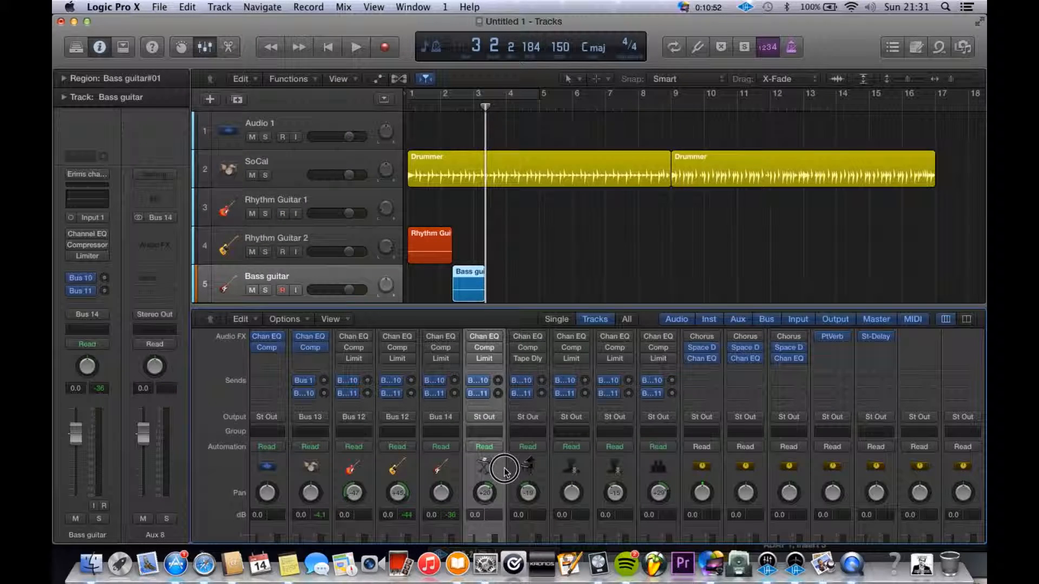
left_click(484, 417)
mouse_move(499, 468)
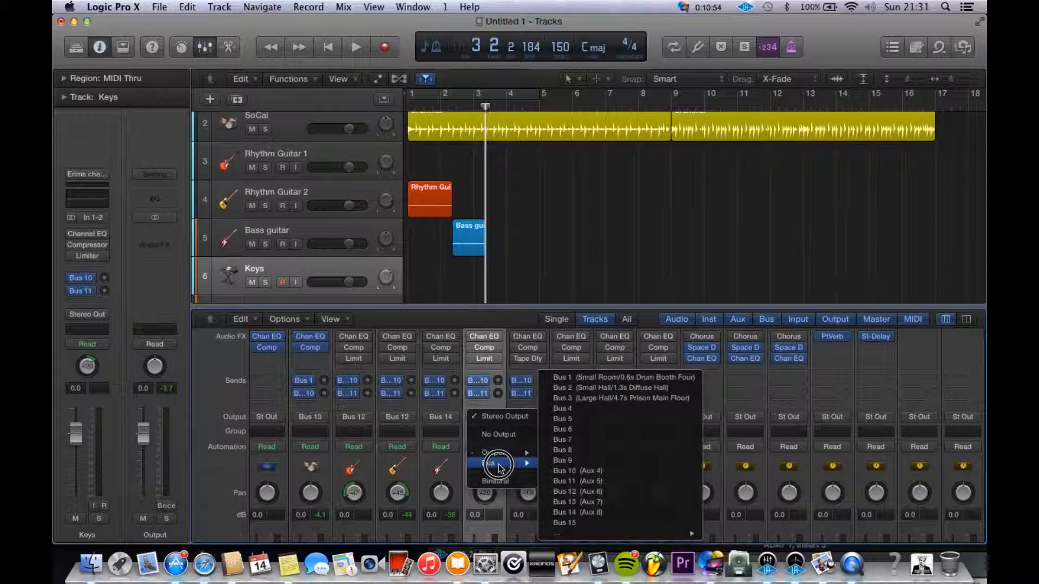
left_click(499, 510)
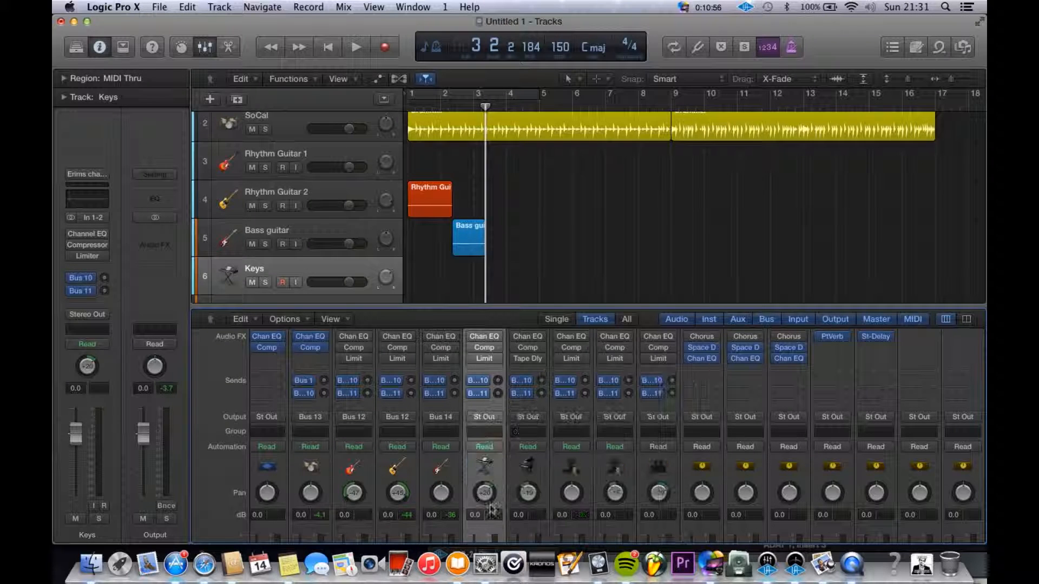
Step: Select the Keys and Boesendorfer Grand Piano channels together and route their outputs to Bus 15
left_click(546, 468, "shift")
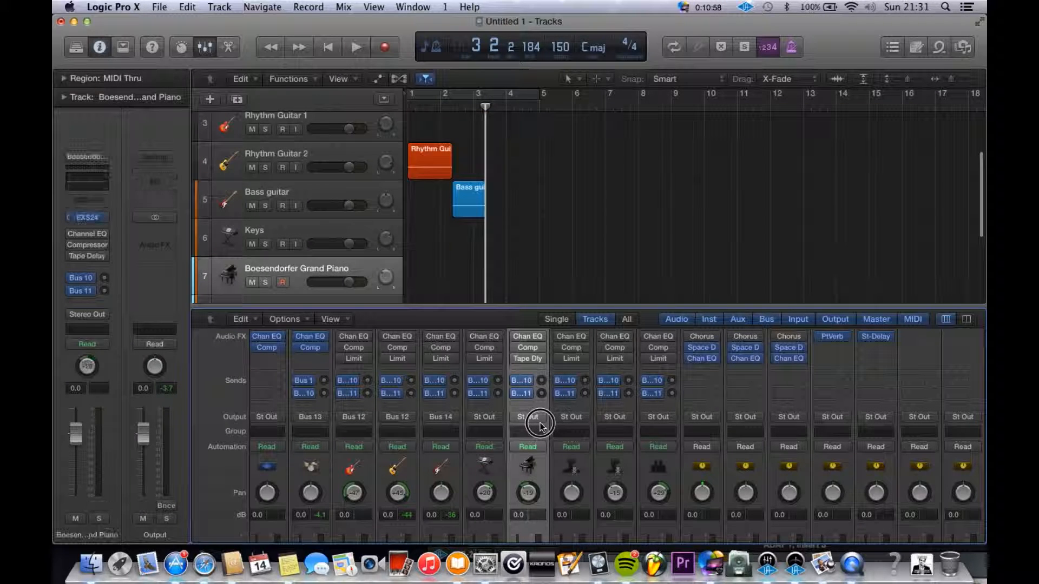
left_click(499, 419, "shift")
left_click(500, 418)
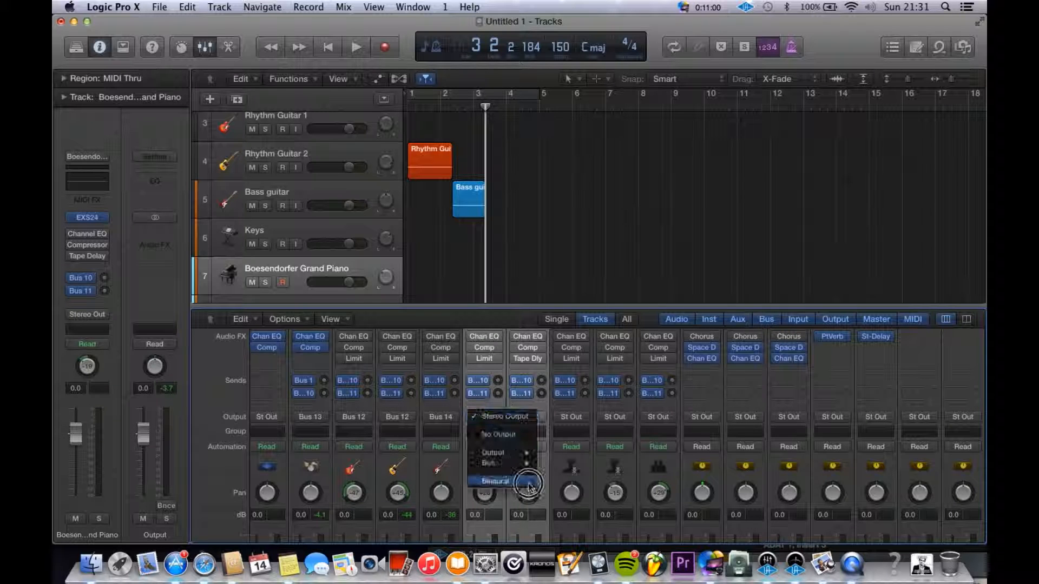
mouse_move(522, 463)
left_click(593, 523)
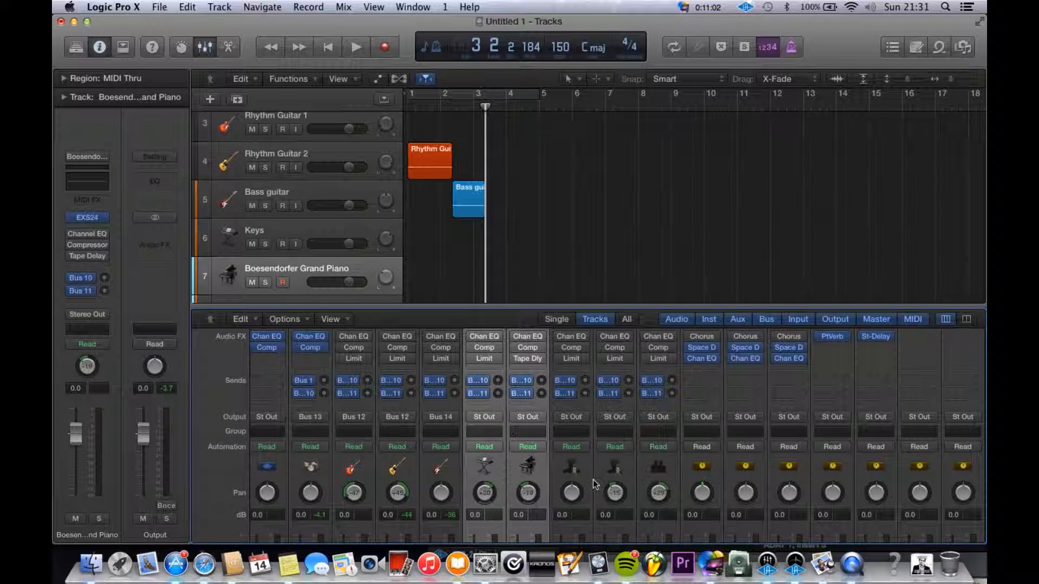
Step: Select the lead vocals, BV 1 and BV 2 channels together and route their outputs to Bus 16
left_click(587, 456)
left_click(657, 463, "shift")
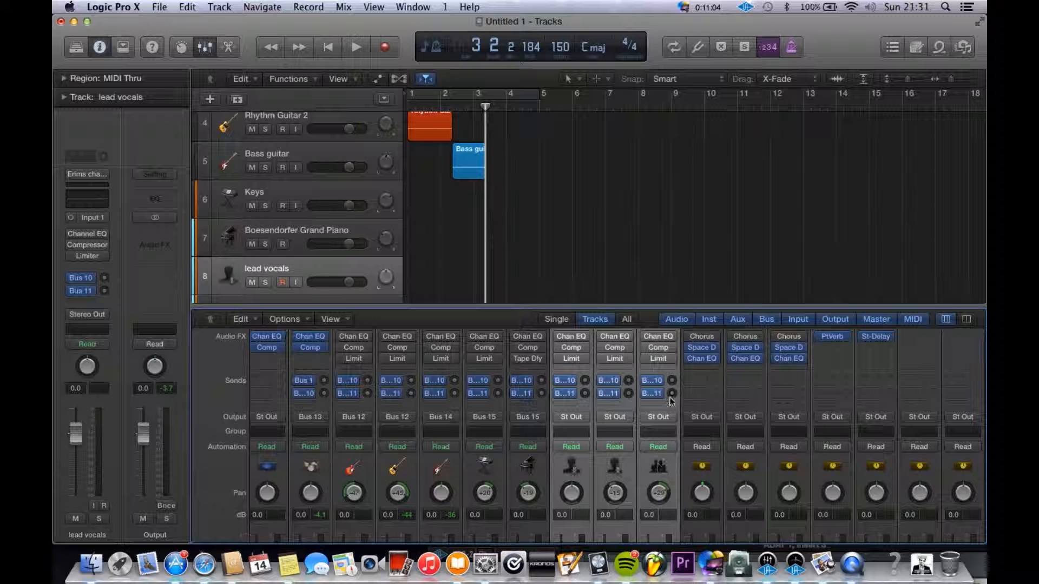
left_click(661, 418)
mouse_move(687, 465)
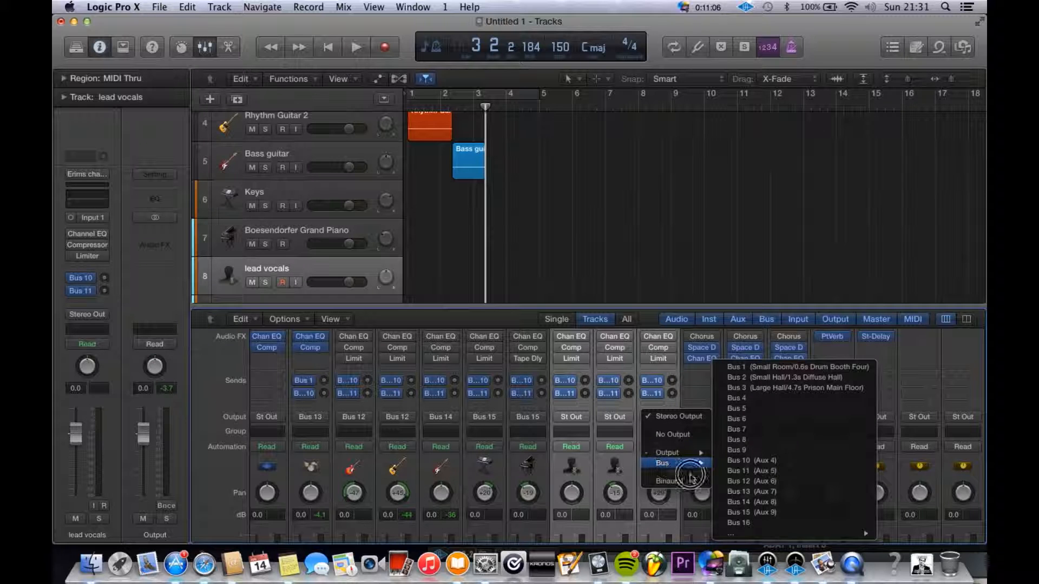
left_click(734, 523)
Step: Play the project from the start and check on the mixer meters which aux channel receives the SoCal drums
scroll(700, 439, "down", 5)
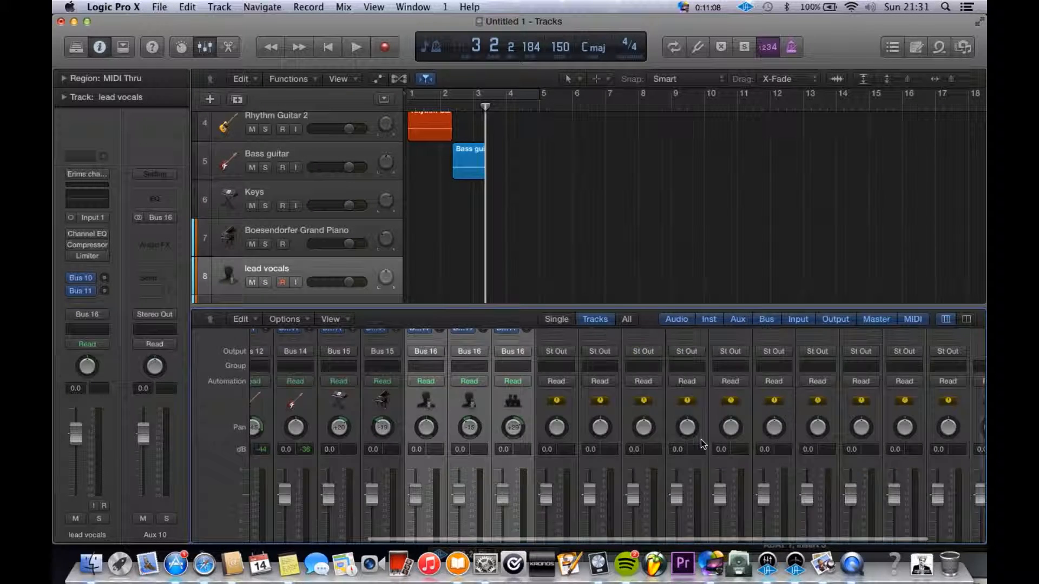
scroll(700, 440, "right", 5)
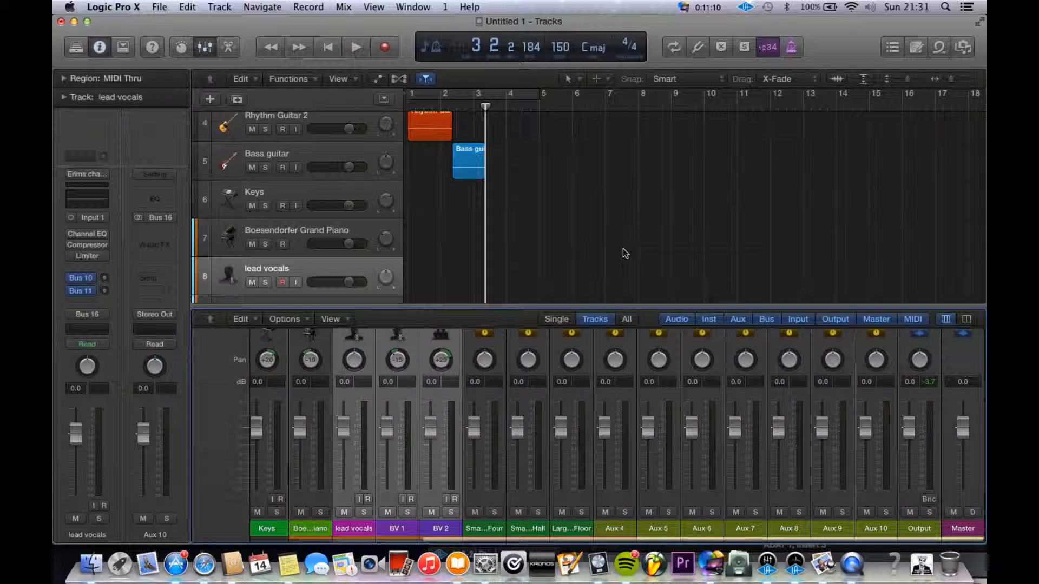
scroll(592, 194, "up", 5)
key("Return")
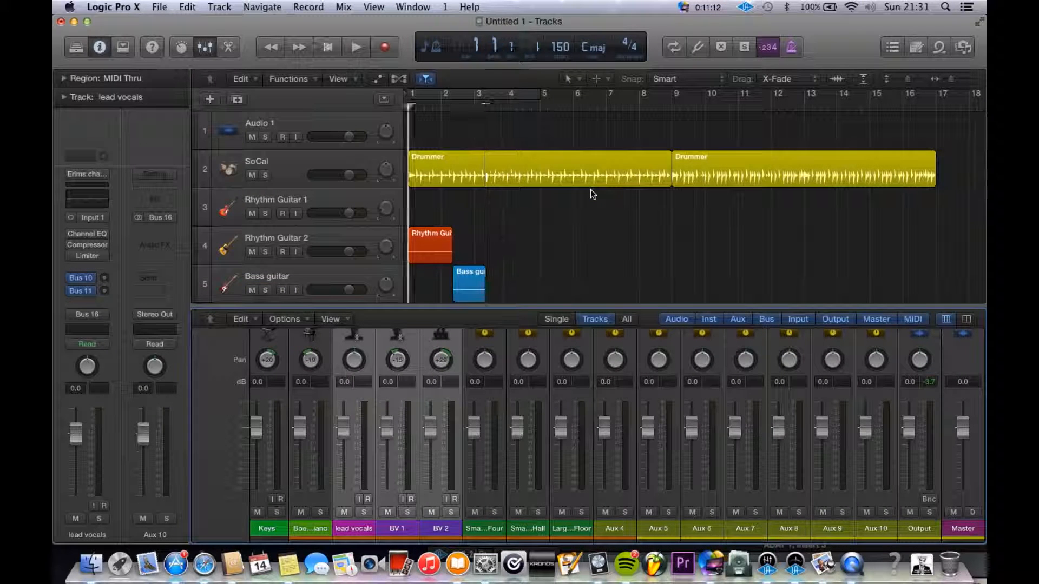
key("space")
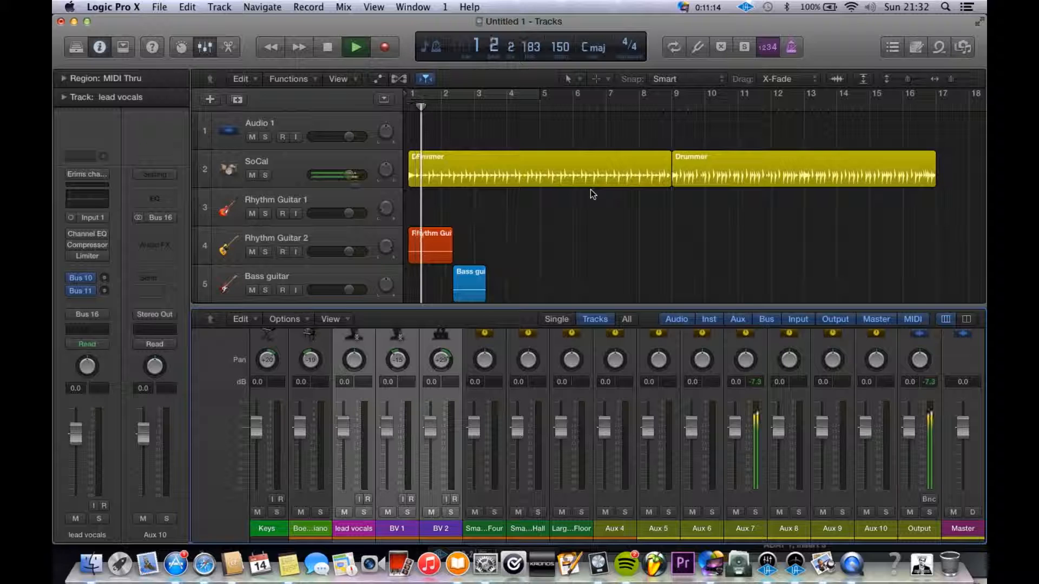
left_click(763, 503)
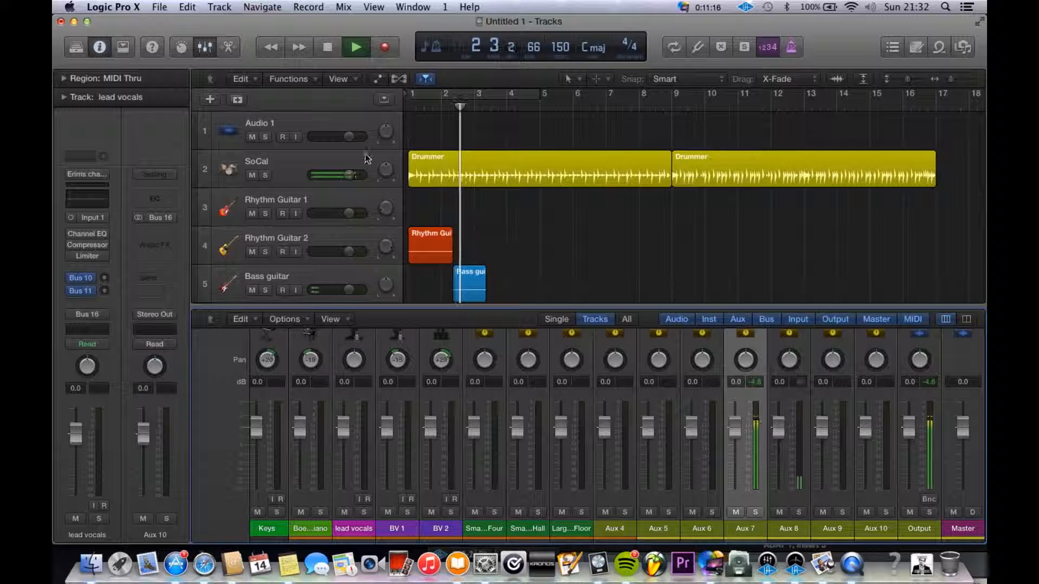
left_click(337, 162)
key("space")
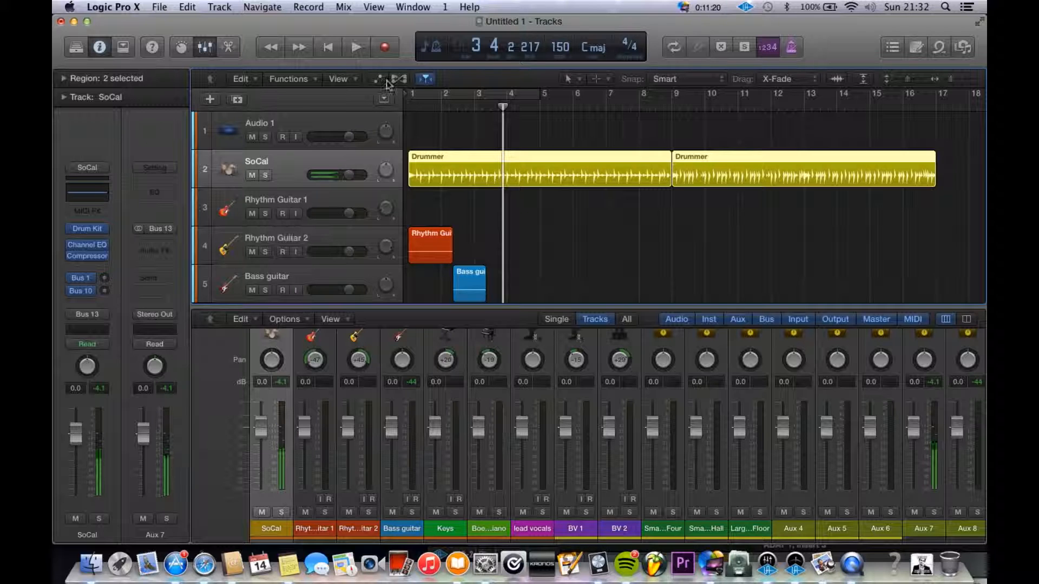
Step: Rename the Aux 7 channel as Drums
double_click(929, 529)
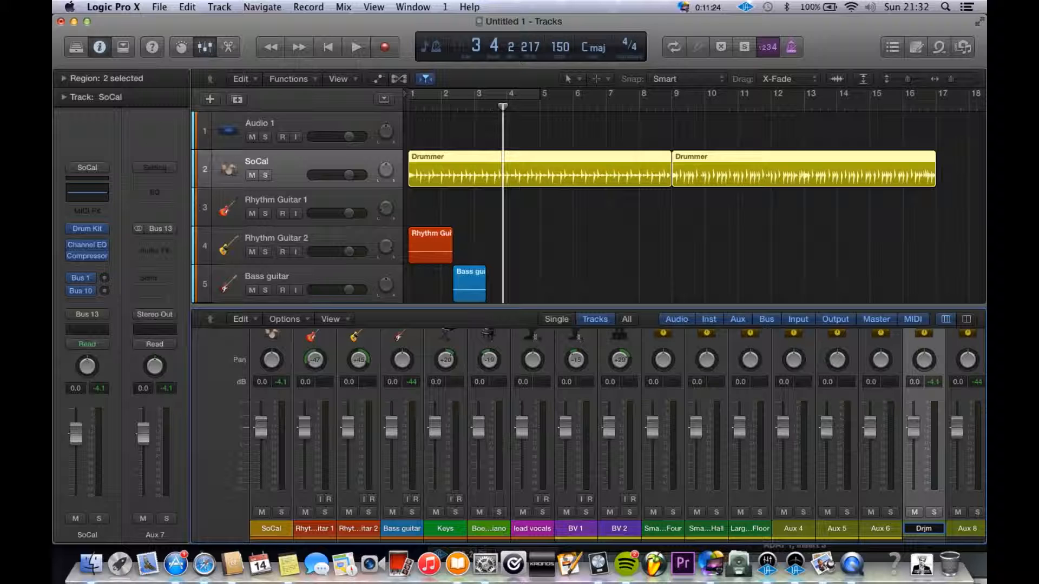
key("Return")
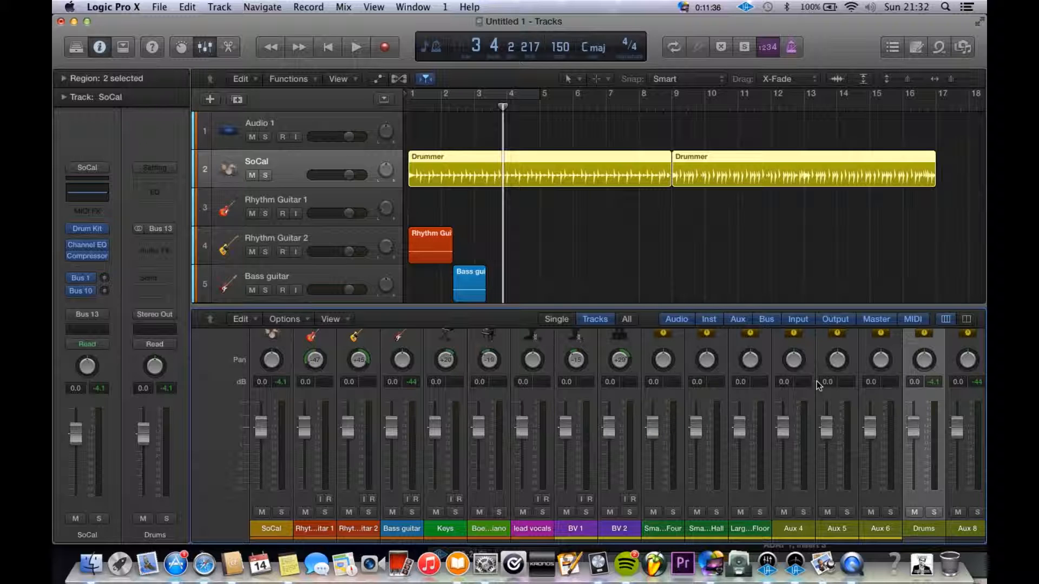
mouse_move(912, 425)
left_mouse_down()
mouse_move(912, 407)
mouse_move(910, 438)
mouse_move(908, 428)
left_mouse_up()
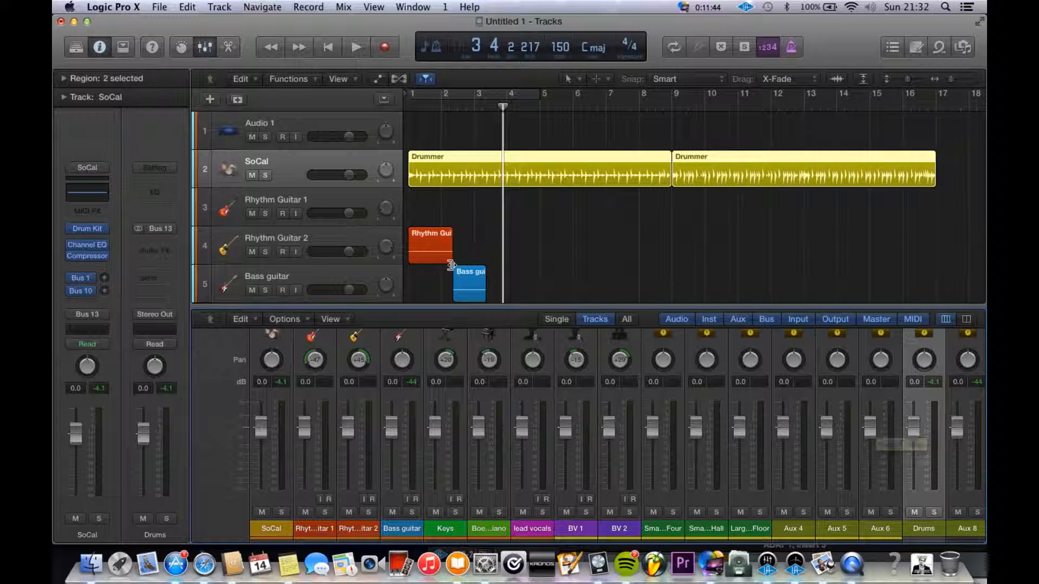
Step: Examine the Drums aux channel's input, EQ and effect slots, and return the playhead to the start
left_click(527, 251)
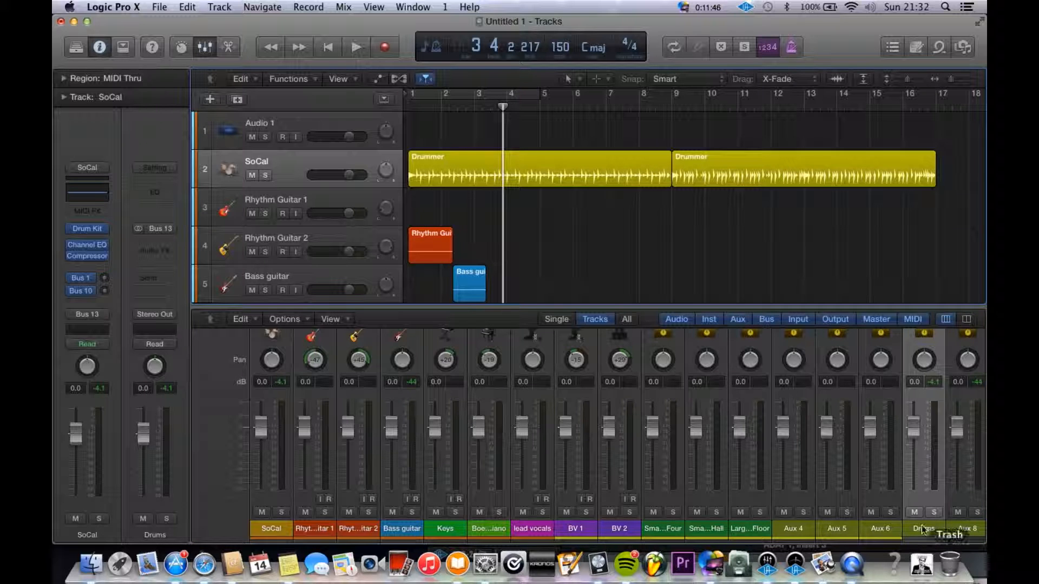
scroll(950, 450, "up", 5)
scroll(923, 391, "down", 2)
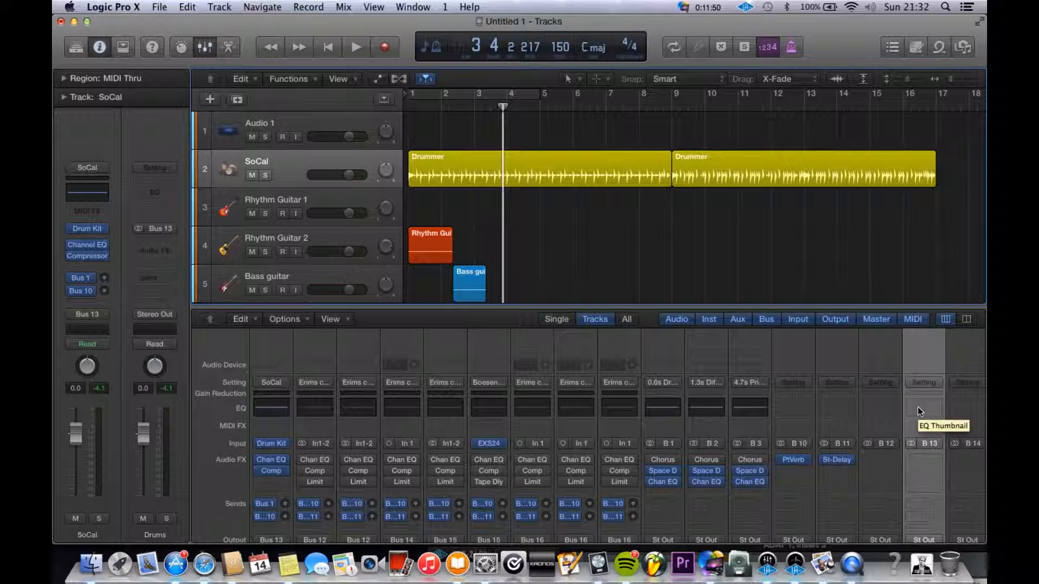
key("Return")
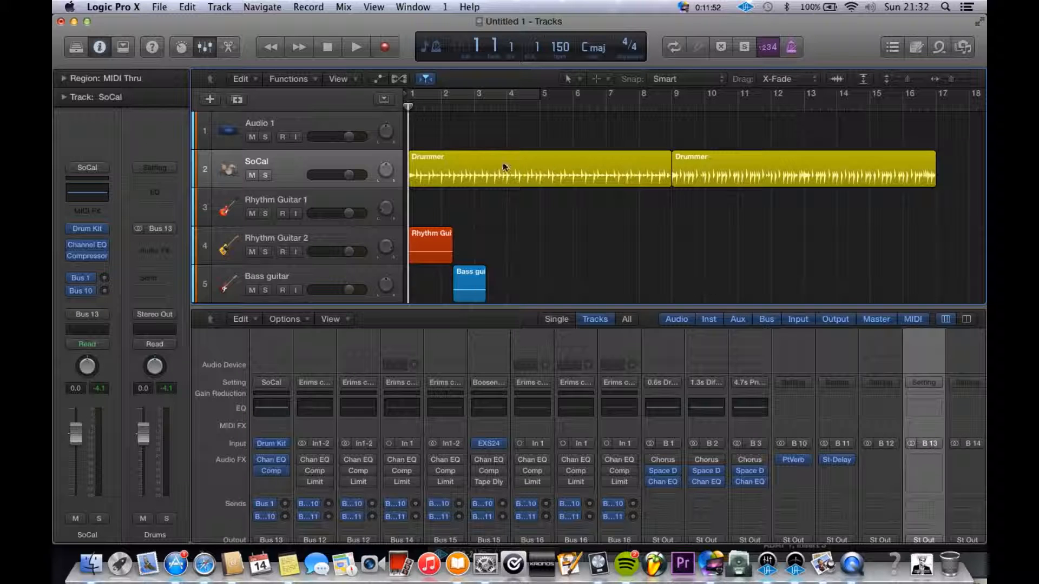
Step: Select the Rhythm Guitar 1 track and rename its Bus 12 aux channel as Guitars
left_click(279, 180)
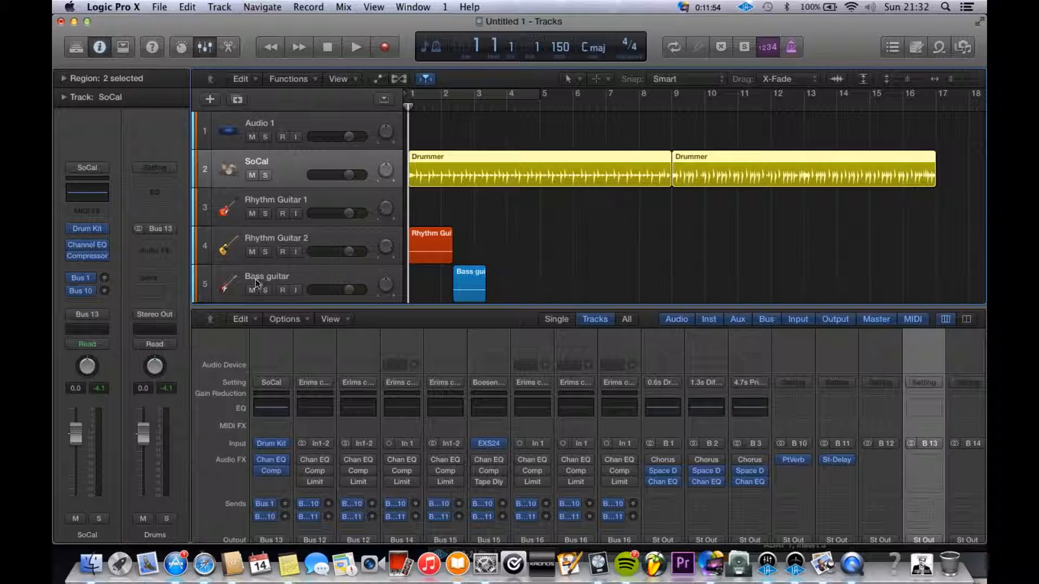
left_click(297, 194)
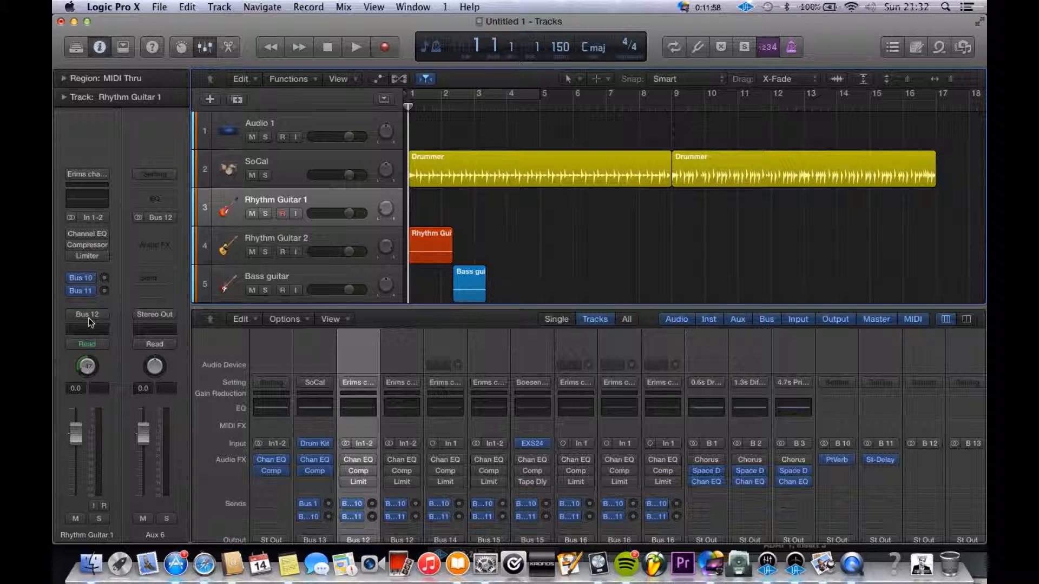
double_click(163, 535)
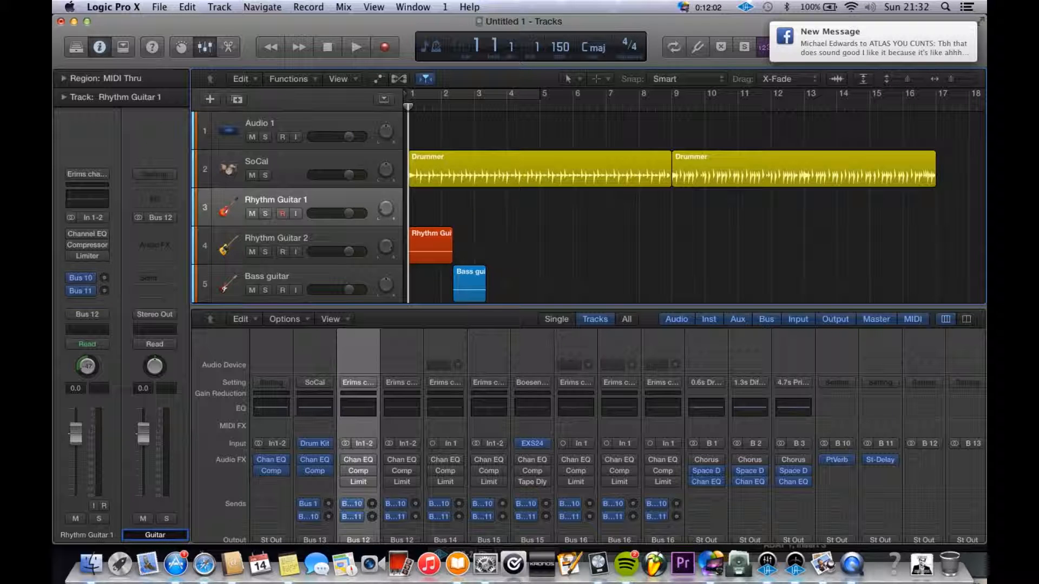
key("Return")
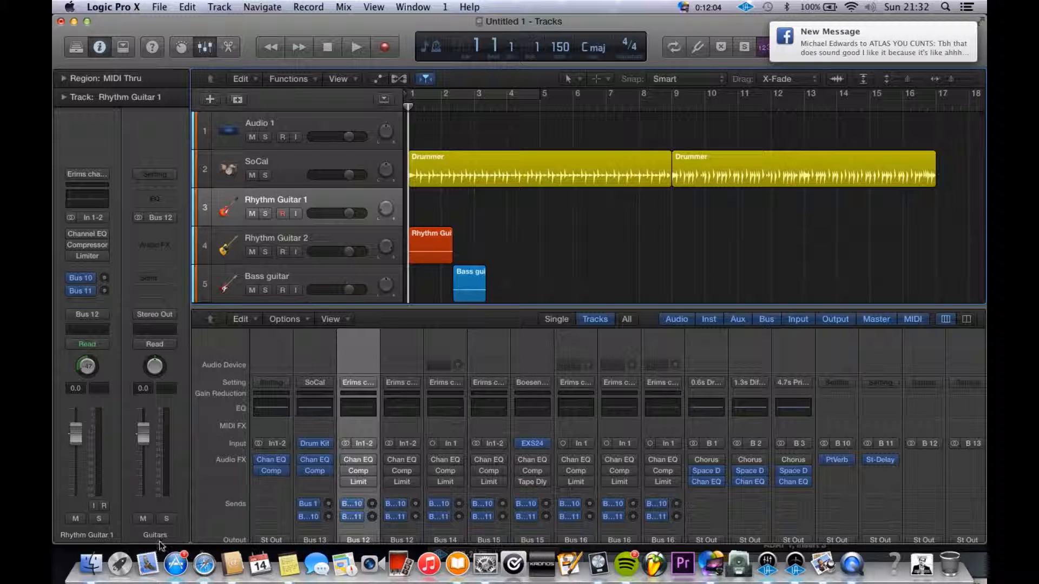
Step: Select the Bass guitar track and rename its Bus 14 aux channel as Bass
key("Down")
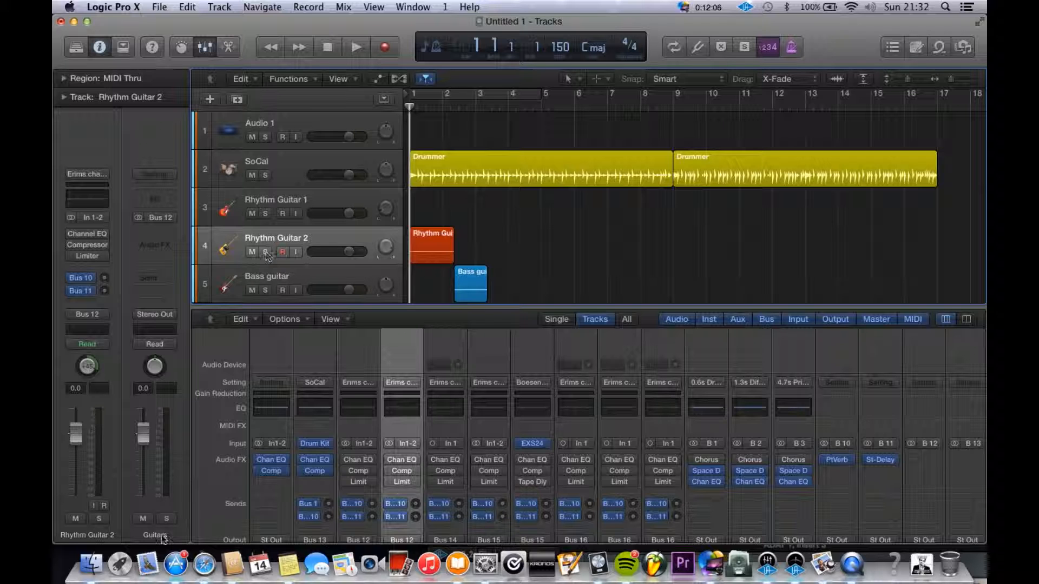
key("Down")
key("Down")
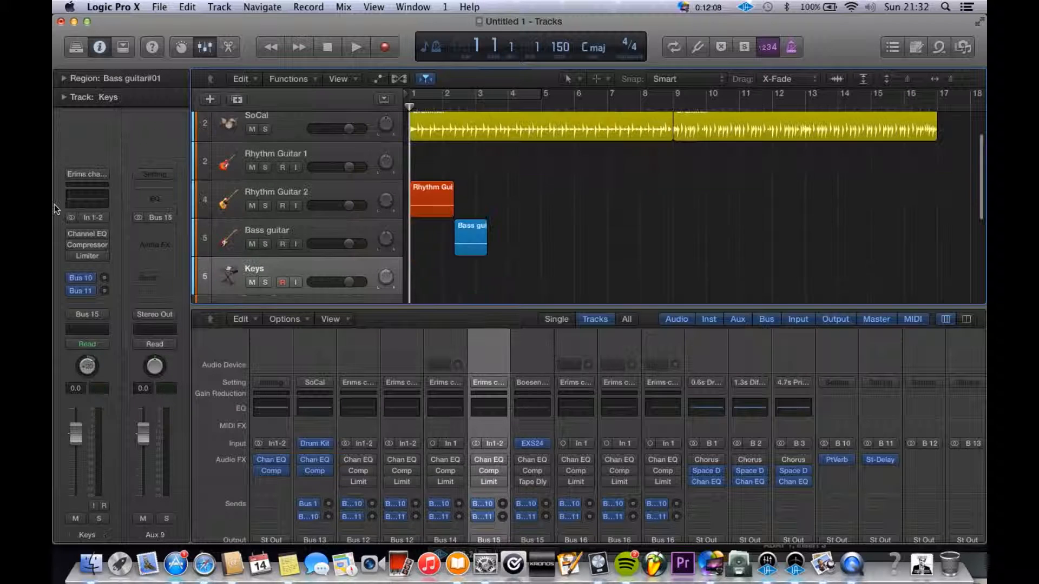
key("Up")
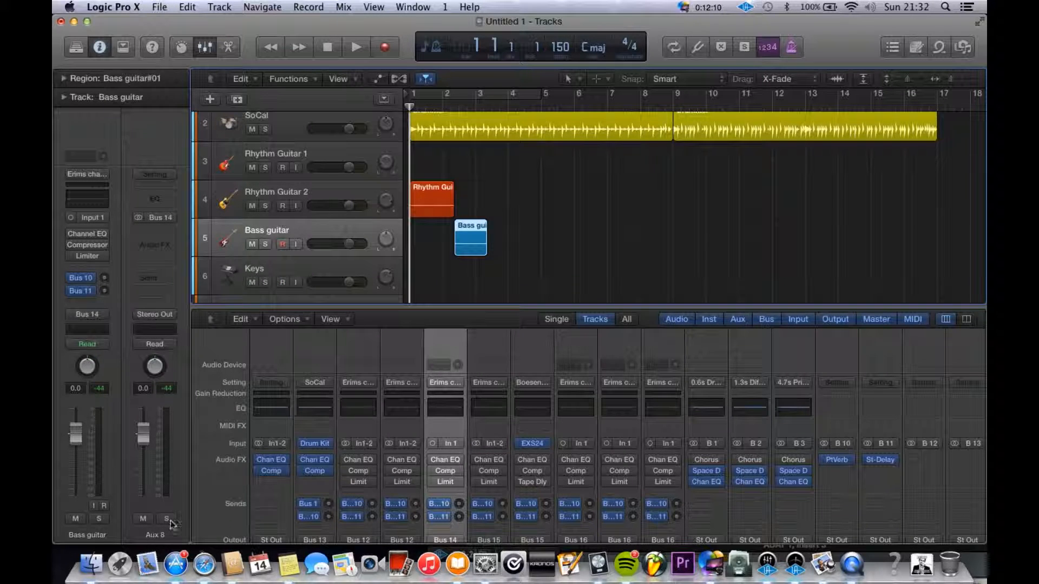
type("Bass")
key("Return")
Step: Select the Keys track and rename its Bus 15 aux channel as Keys and synths
key("Down")
double_click(158, 534)
type("Keys and sy")
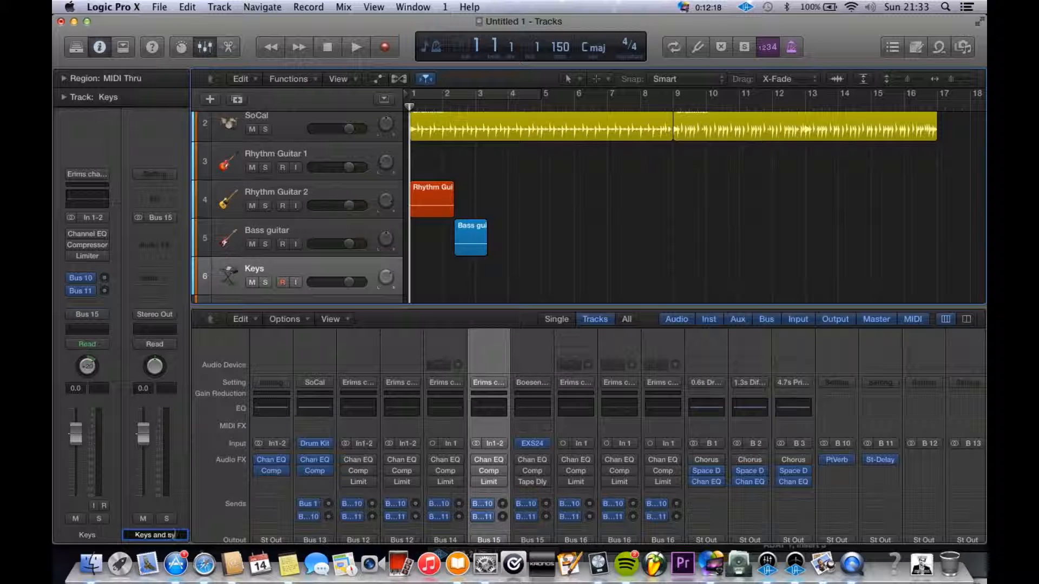
key("Return")
key("Up")
key("Down")
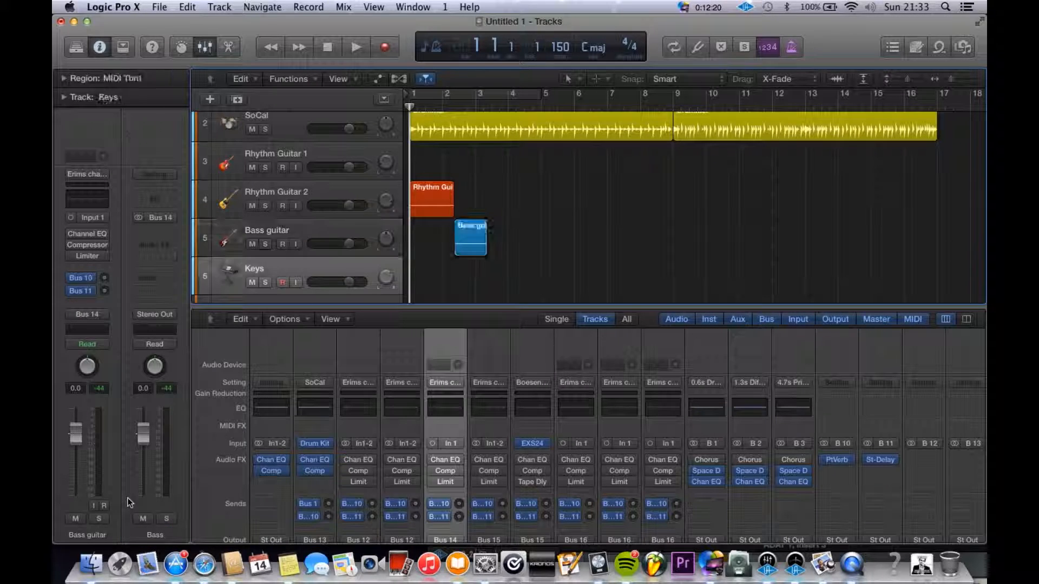
Step: Select the lead vocals track and rename its Bus 16 aux channel as Vocals
key("Down")
key("Down")
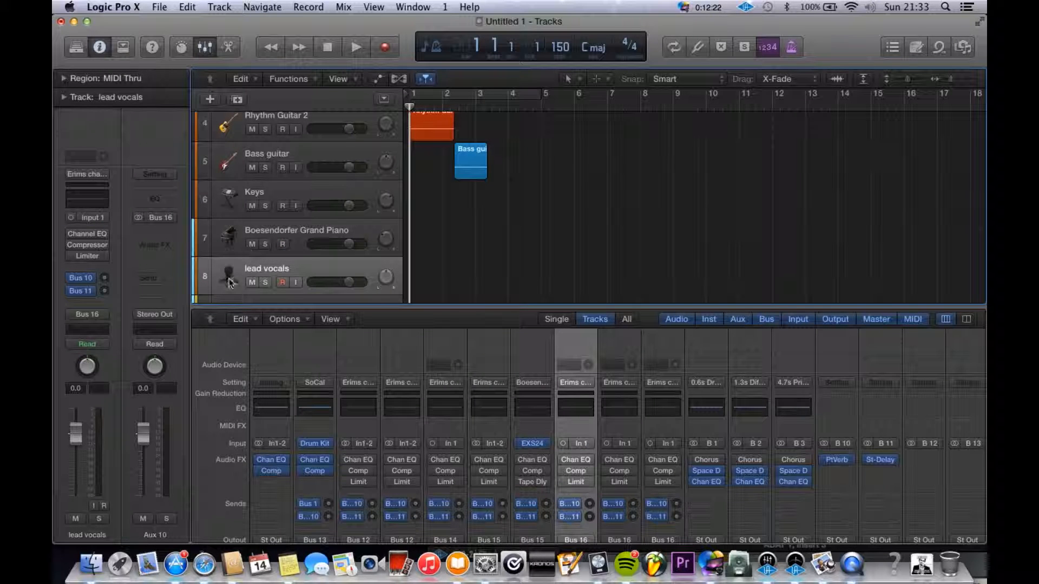
double_click(169, 534)
type("Vocals")
key("Return")
Step: Select the SoCal channel in the mixer and colour the drum track and its regions yellow
scroll(852, 441, "down", 10)
scroll(839, 457, "right", 3)
scroll(842, 454, "left", 3)
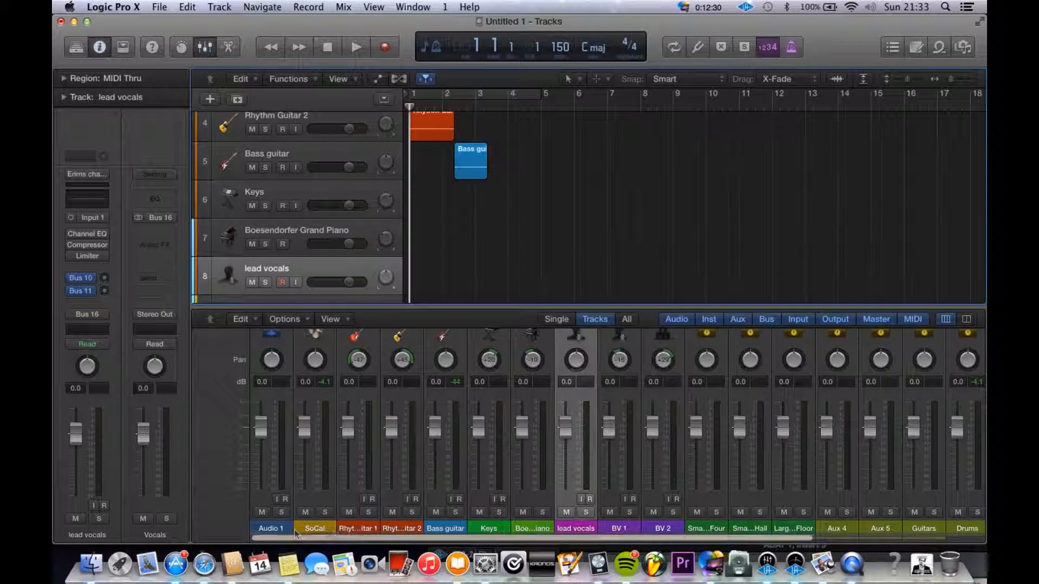
left_click(326, 524)
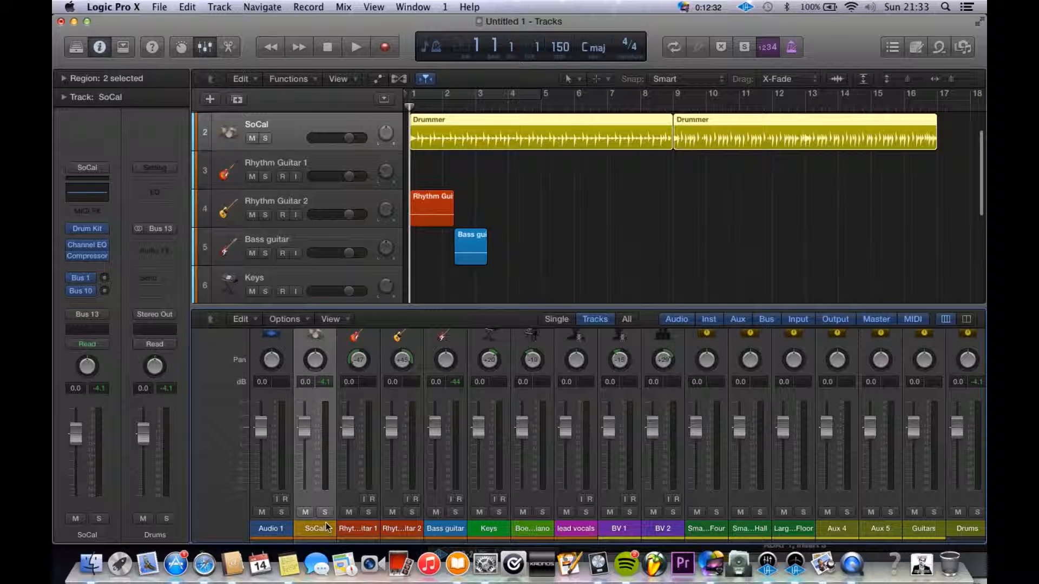
key("alt+c")
left_click(415, 471)
left_click(604, 253)
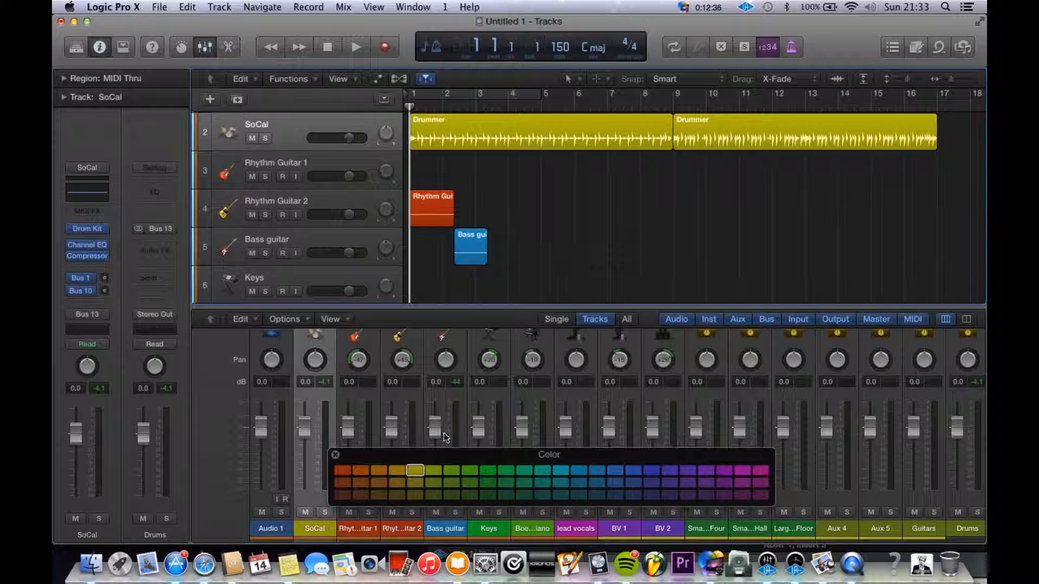
key("alt+c")
Step: Select the Bass guitar, Keys and piano channels in turn and review them against the group bus channels in the mixer
scroll(341, 507, "right", 3)
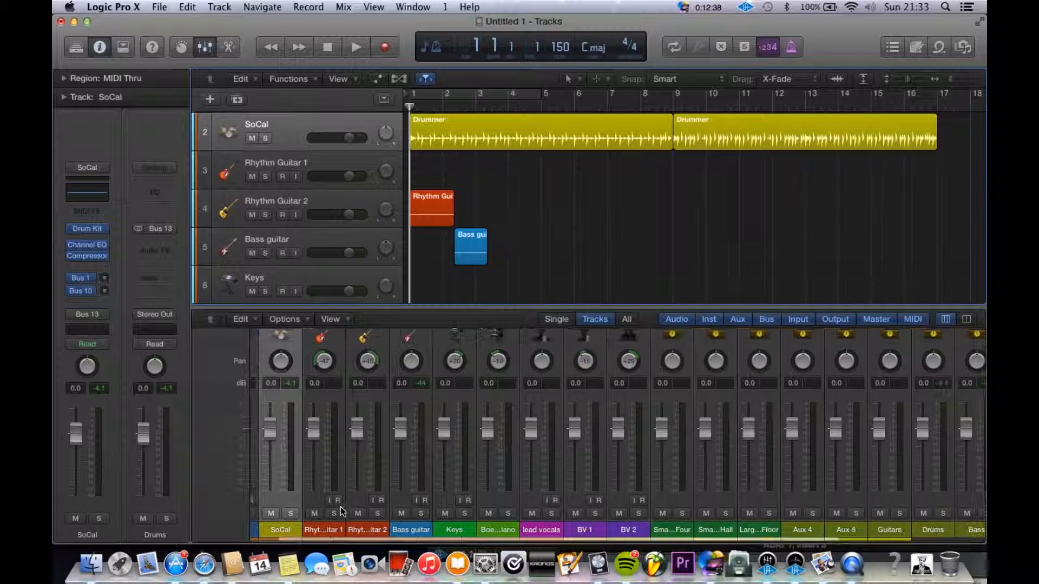
left_click(366, 238)
left_click(461, 263)
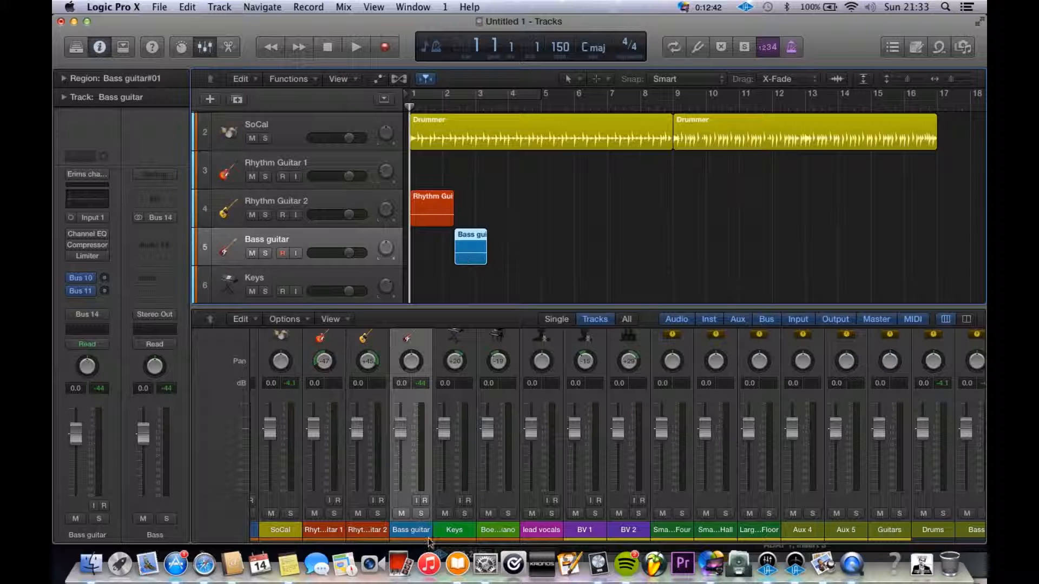
left_click(474, 496)
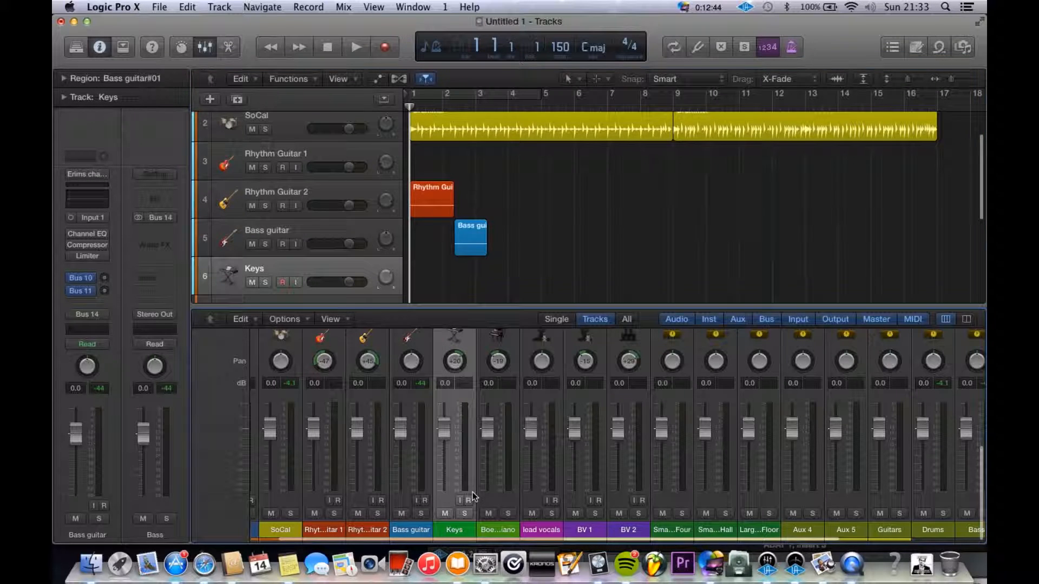
scroll(467, 514, "right", 4)
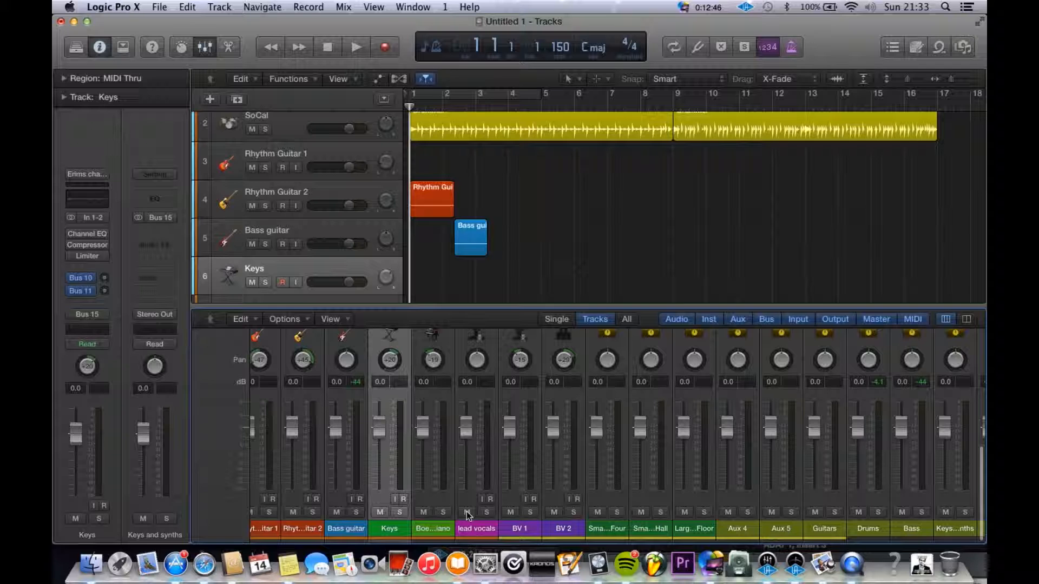
left_click(446, 491)
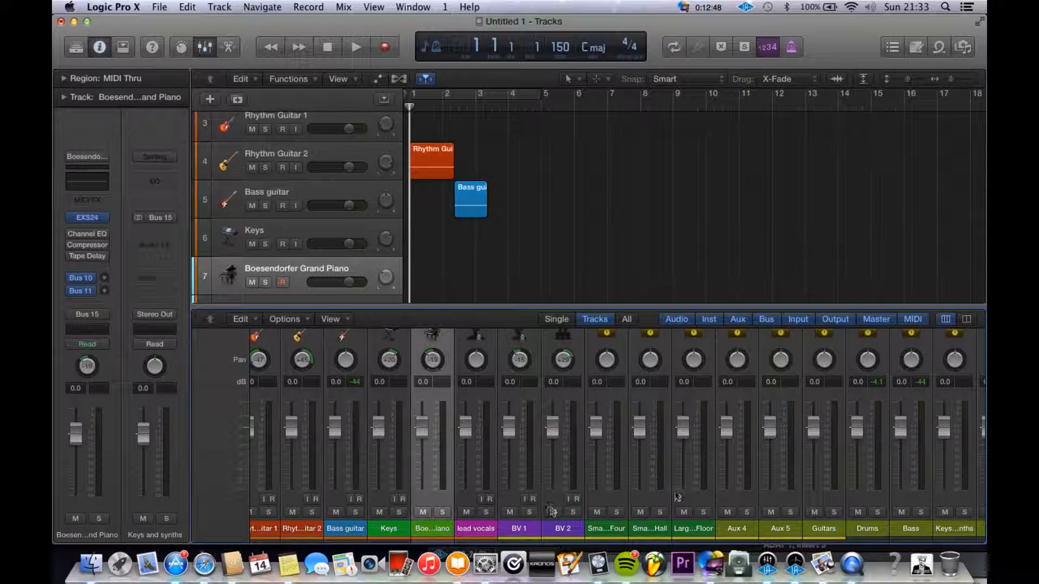
scroll(573, 465, "right", 5)
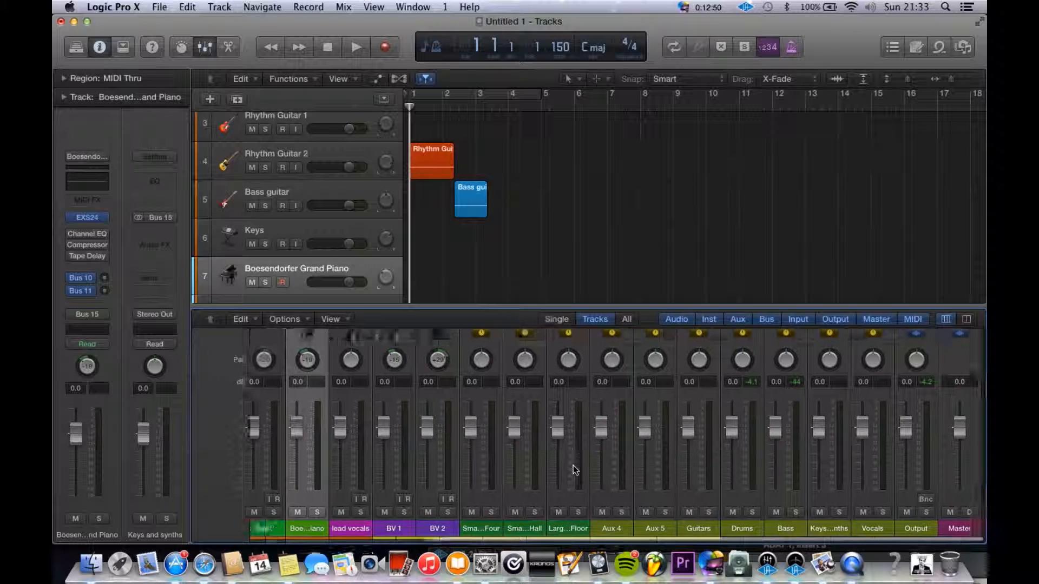
Step: Insert a Channel EQ and a stereo L3 UltraMaximizer on the Output channel, and close both plug-in windows
scroll(573, 465, "up", 5)
scroll(573, 465, "down", 2)
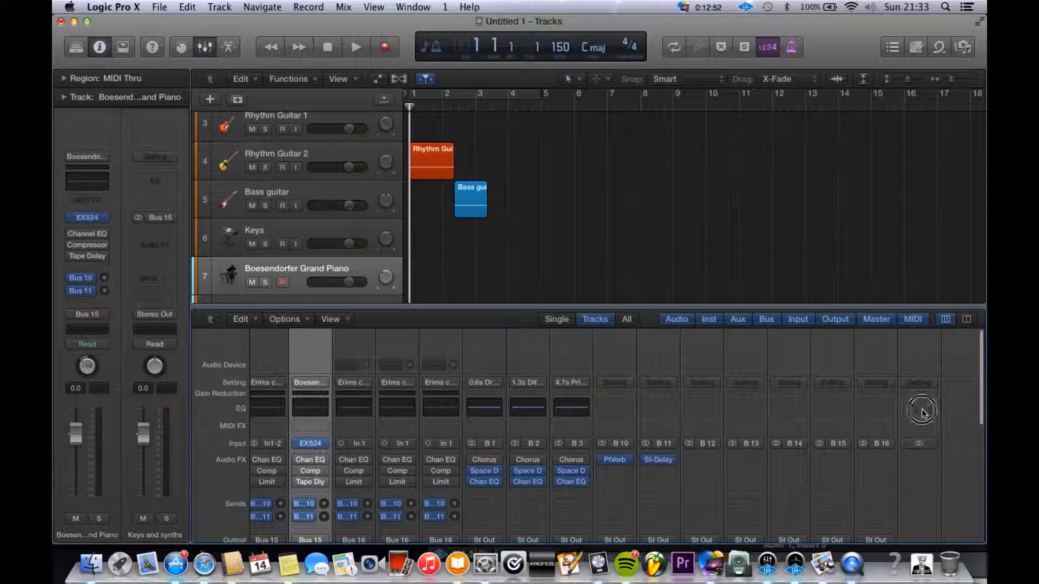
left_click(921, 410)
left_click(919, 470)
mouse_move(893, 513)
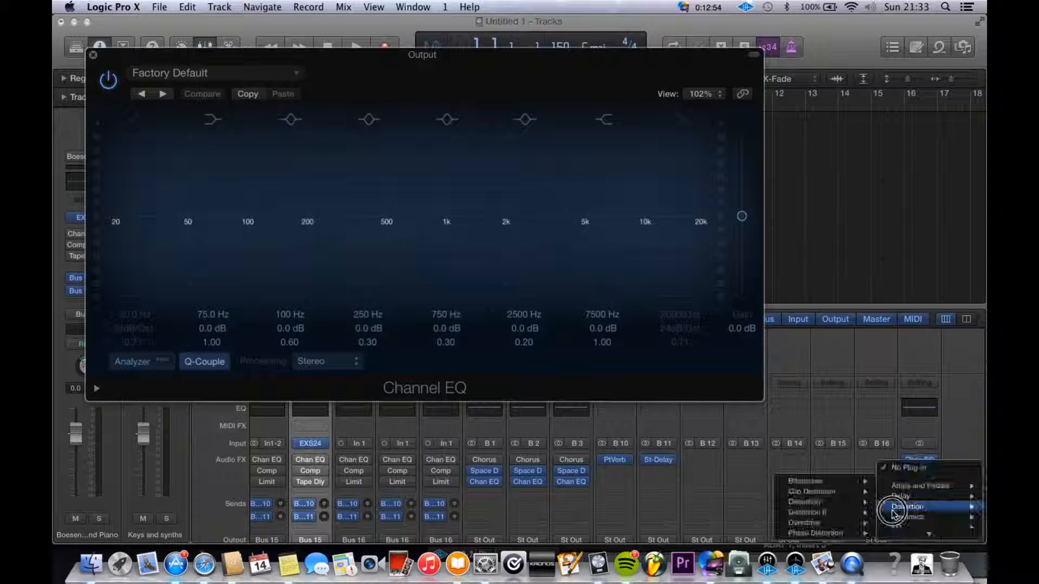
mouse_move(785, 503)
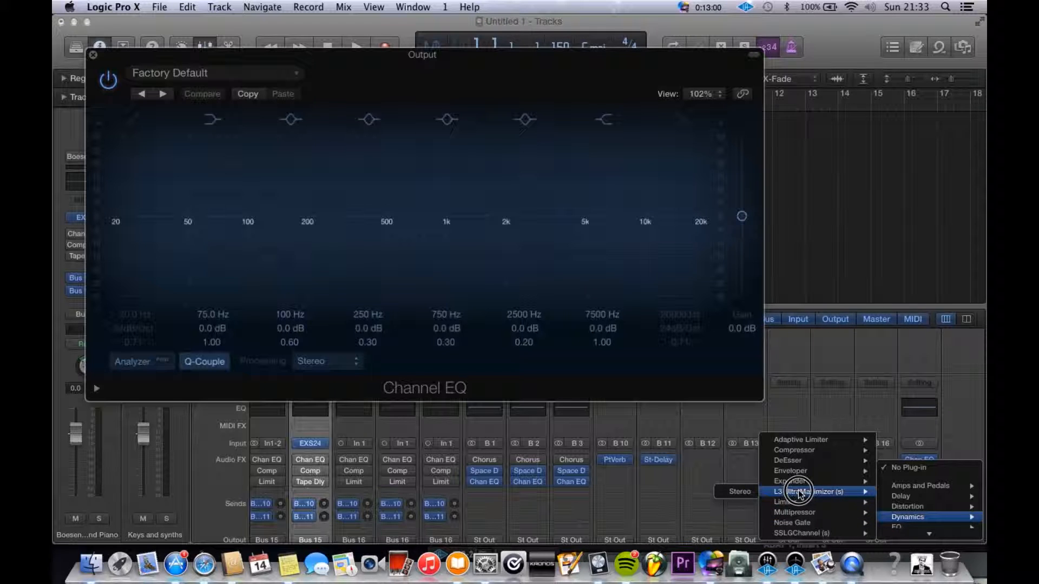
left_click(739, 491)
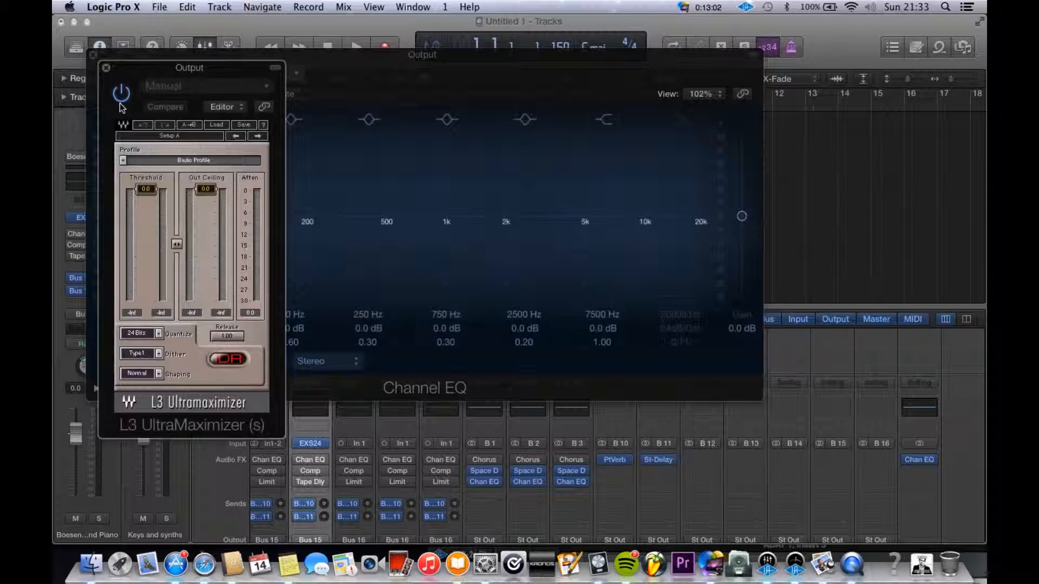
left_click(106, 68)
left_click(91, 56)
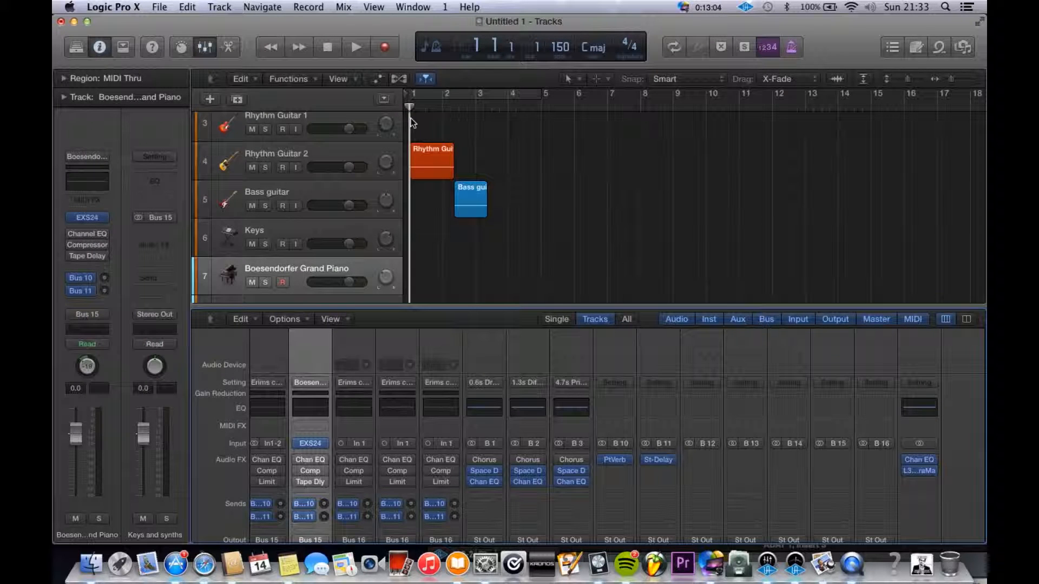
Step: Hide the mixer and reduce the track height so that all ten tracks fit compactly in the tracks area
key("x")
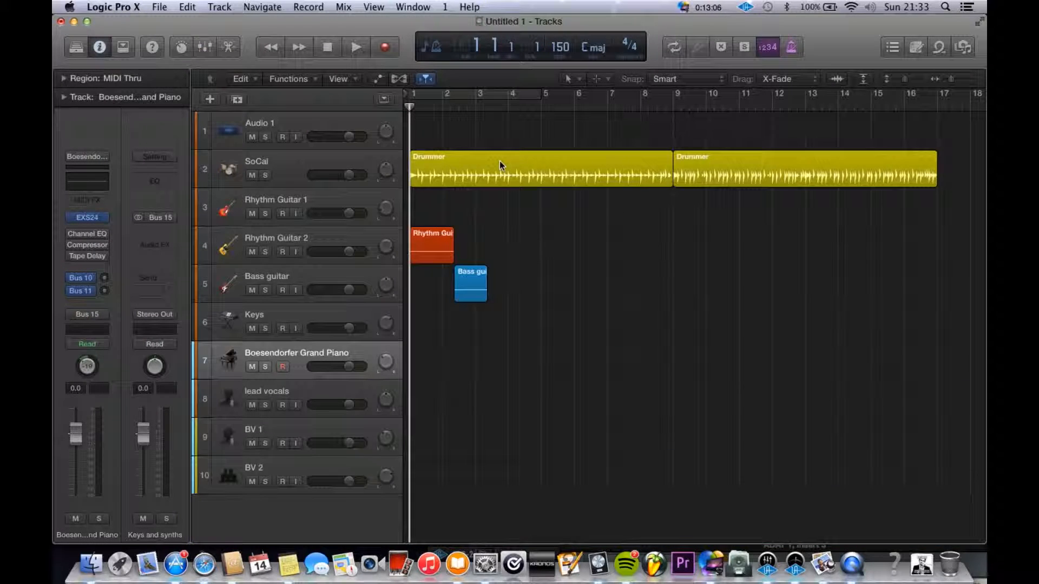
scroll(494, 147, "down", 3)
scroll(494, 147, "up", 6)
scroll(495, 147, "down", 5)
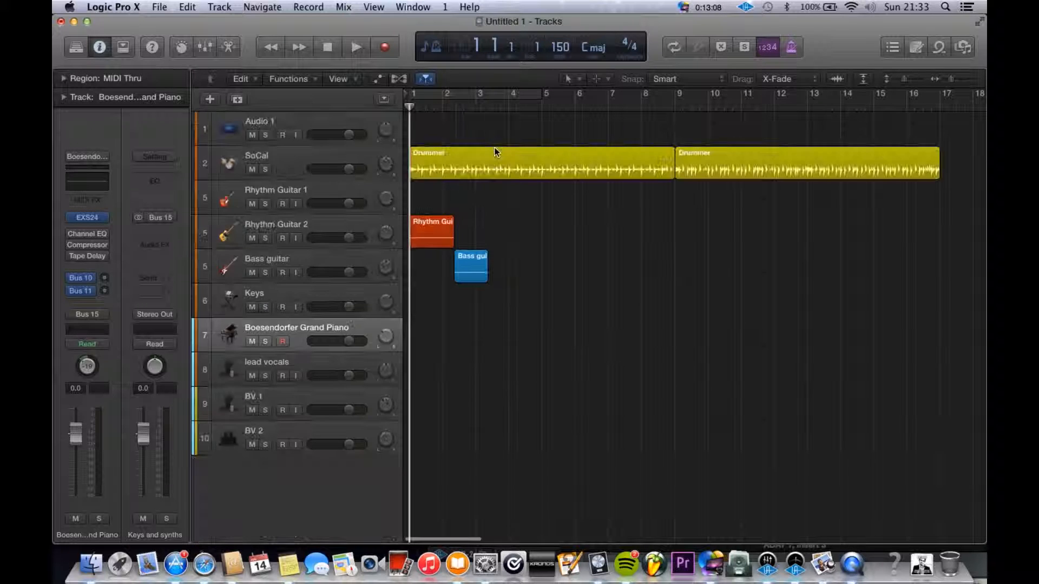
scroll(495, 147, "down", 3)
scroll(494, 147, "up", 2)
Step: Delete all regions from the tracks area, including the recorded guitar and bass audio files on disk
left_click(487, 312)
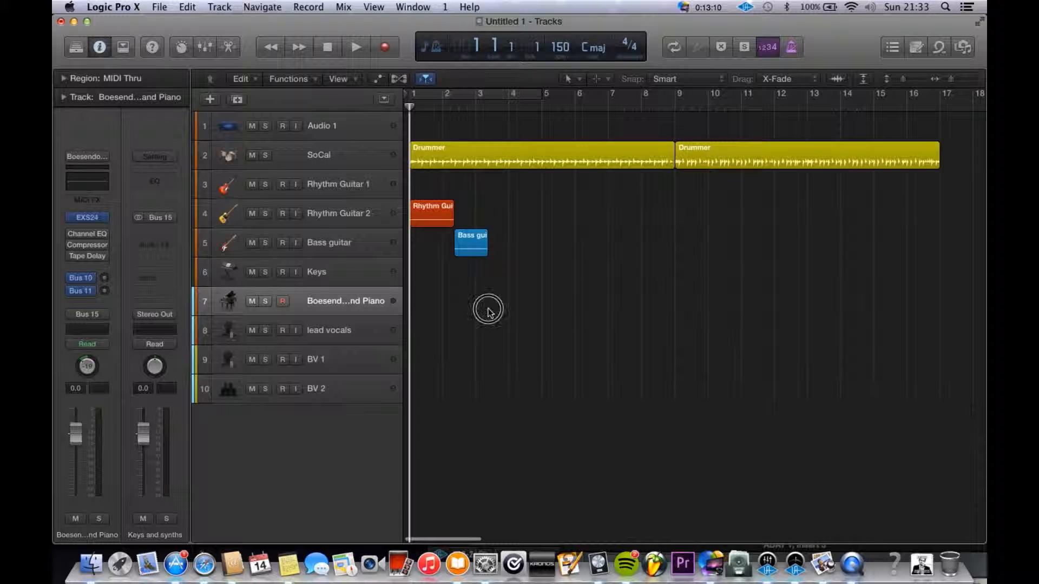
left_click_drag(443, 312, 880, 80)
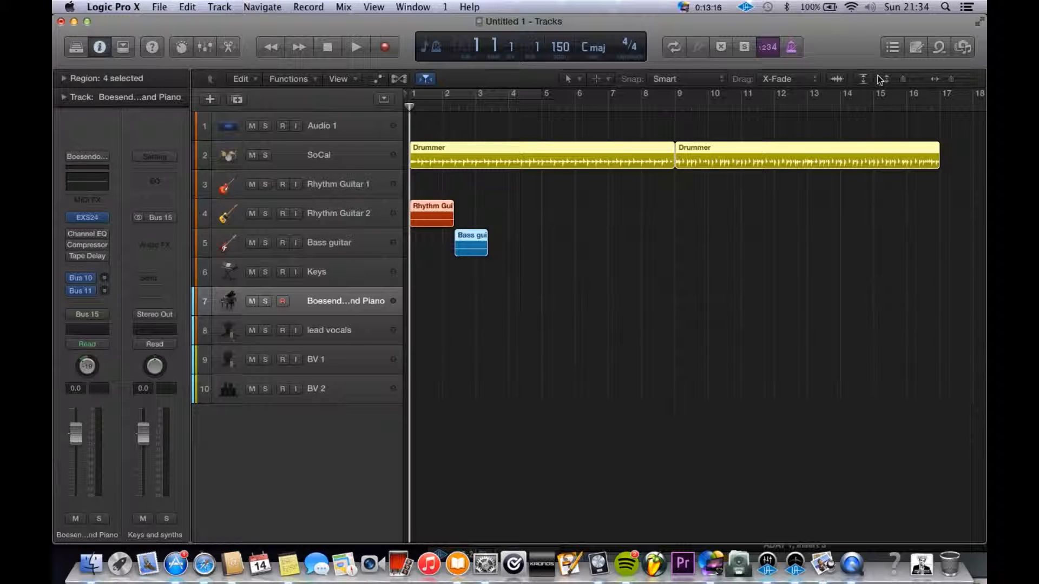
key("Delete")
left_click(631, 238)
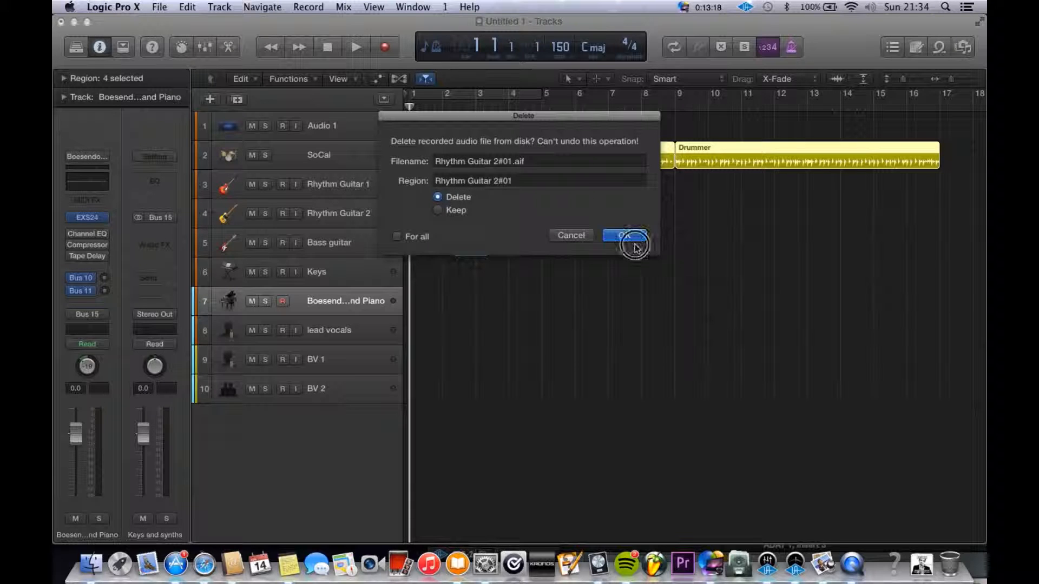
left_click(635, 240)
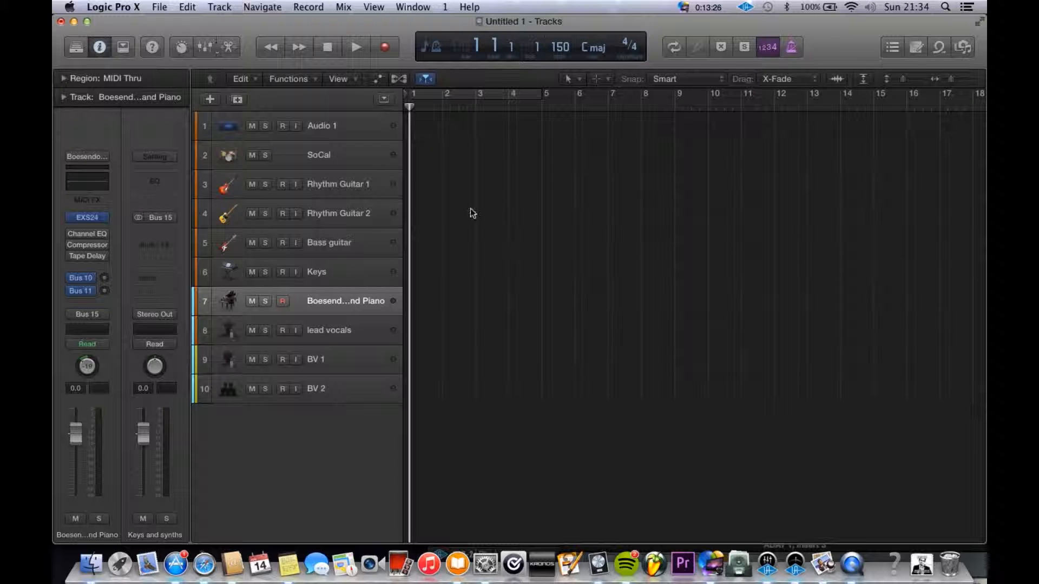
Step: Save the project as a template named Rock songwriter in Project Templates, and close the project
left_click(156, 9)
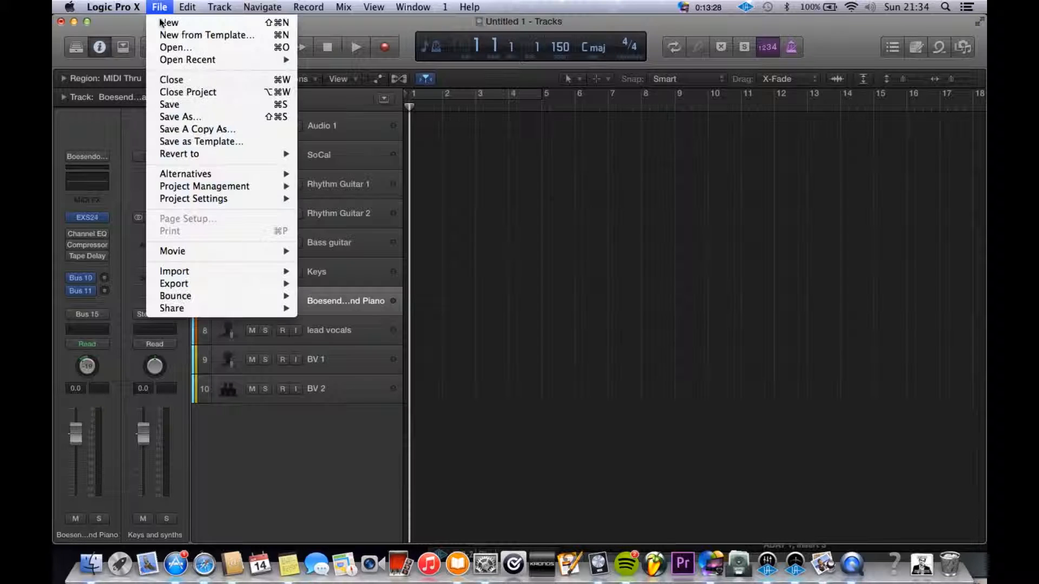
left_click(187, 142)
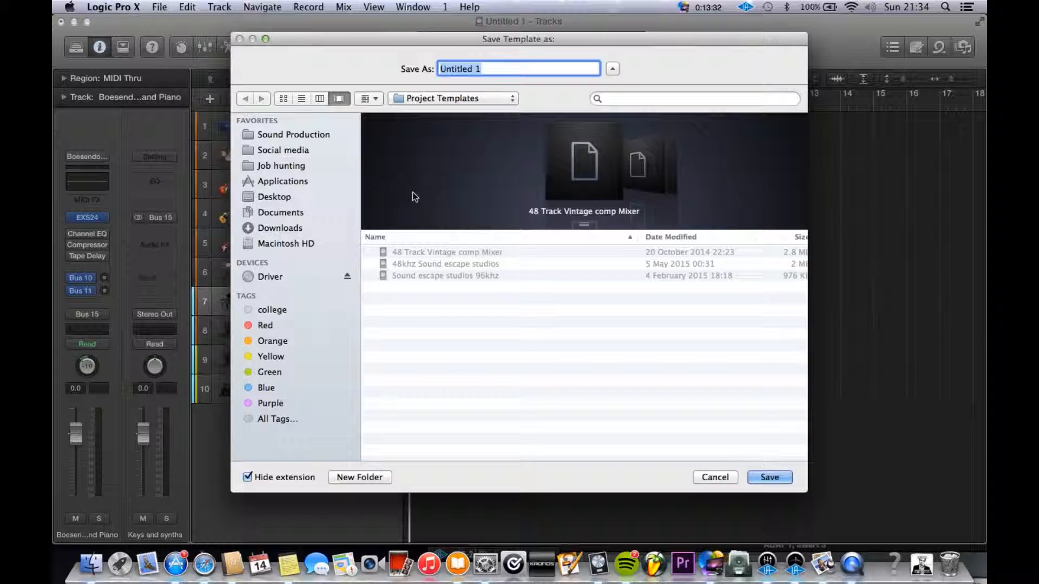
type("Rock songwriter")
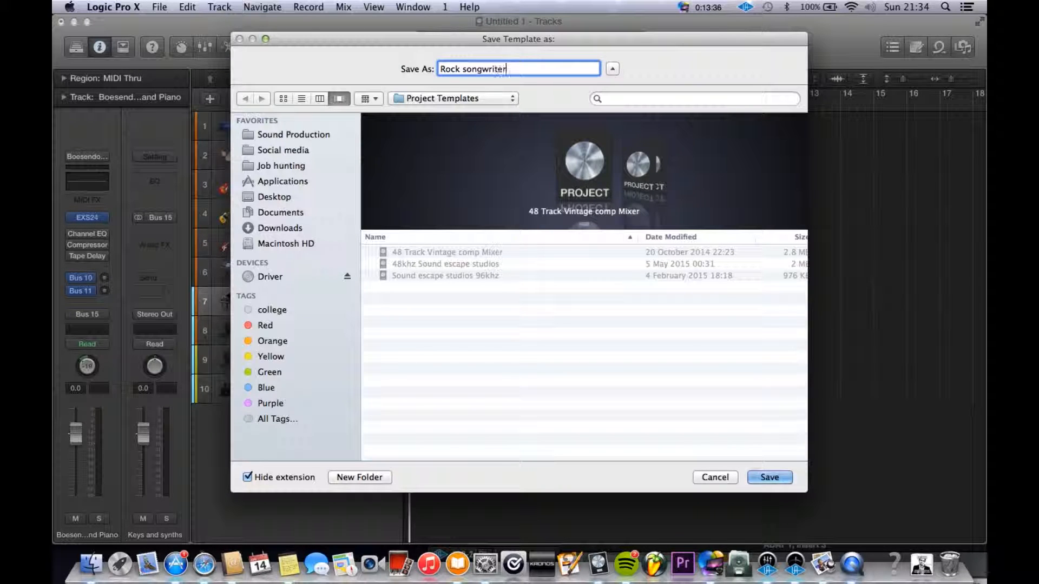
key("Return")
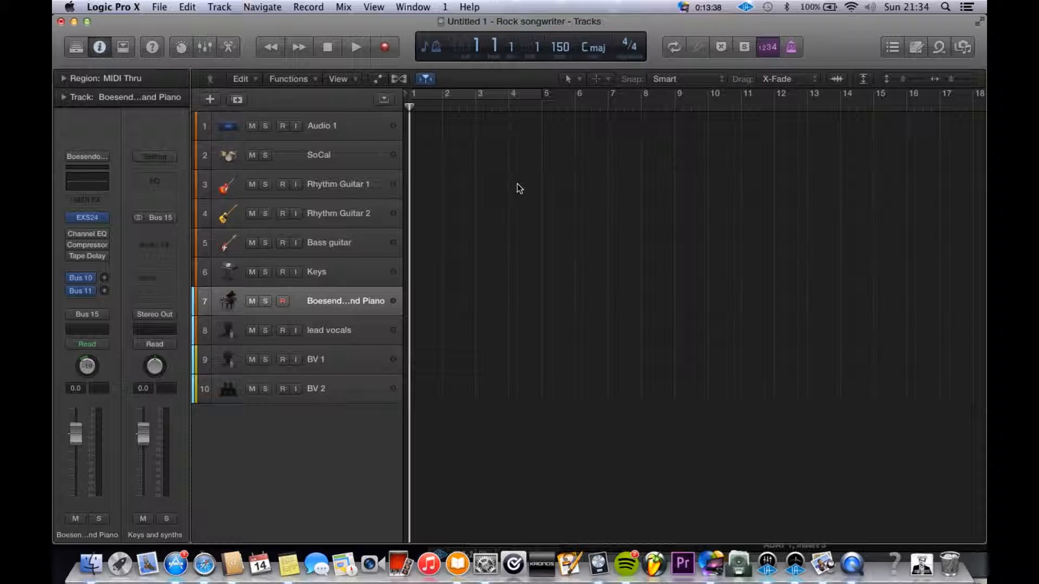
key("super+w")
left_click(471, 211)
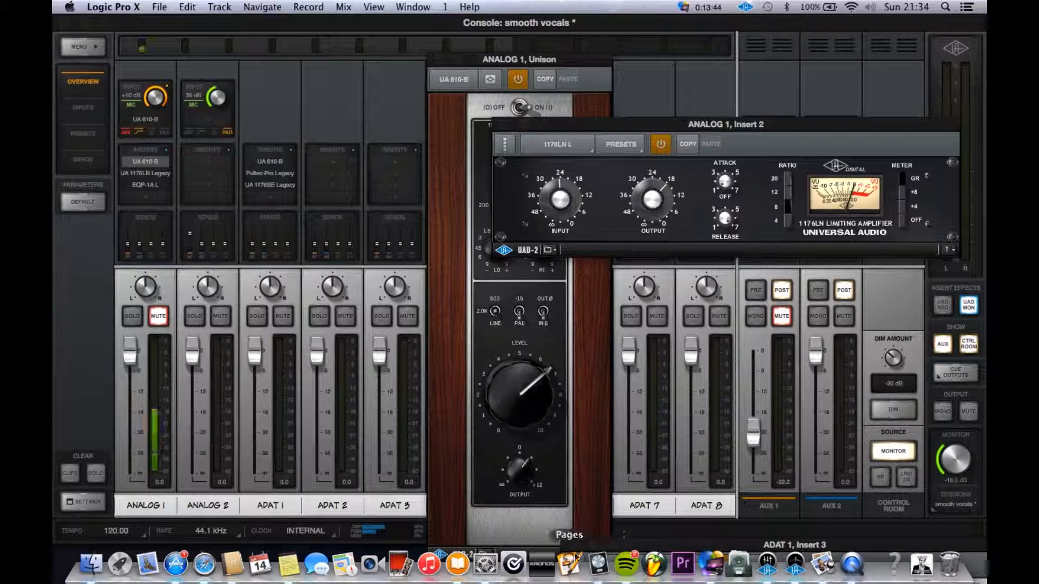
Step: Close the QuickTime Player video window and switch back to Logic Pro X
left_click(601, 571)
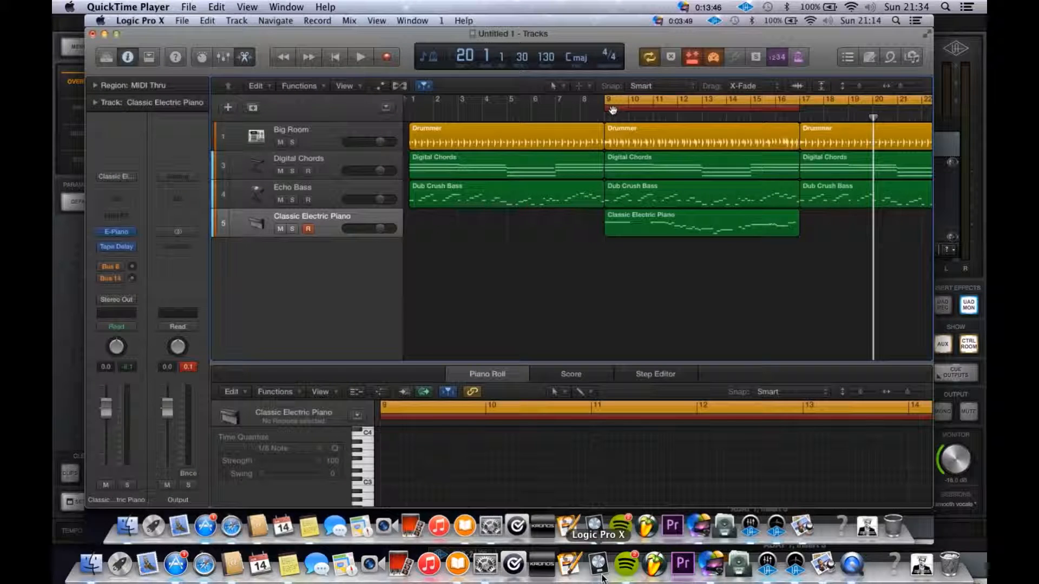
left_click(92, 20)
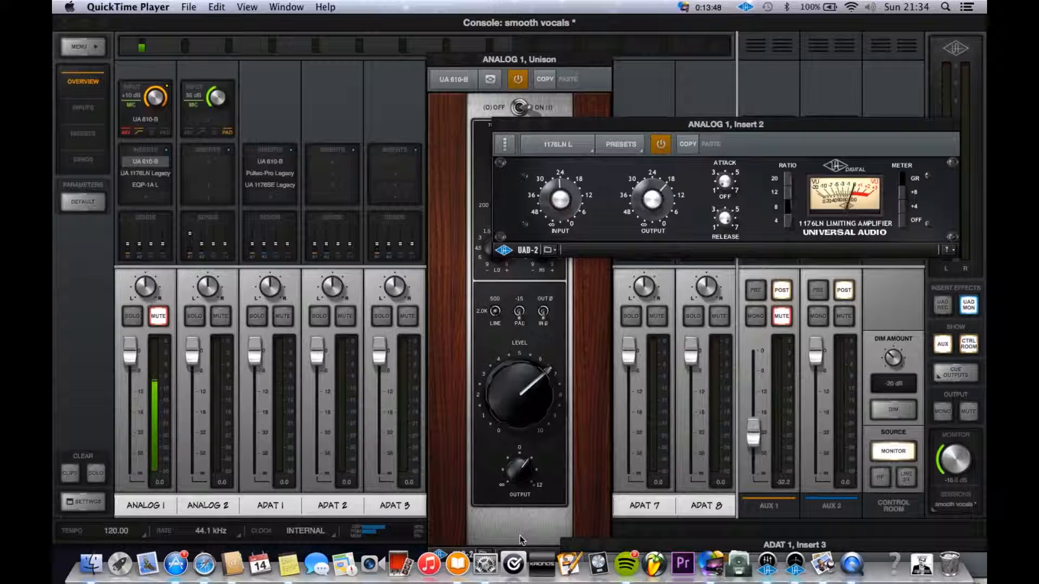
left_click(604, 577)
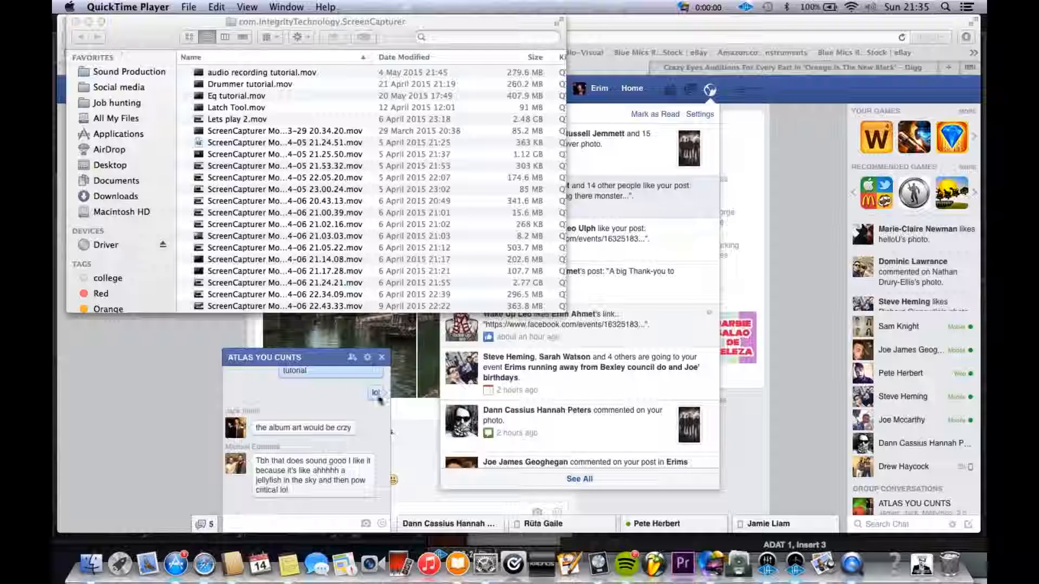
left_click(600, 565)
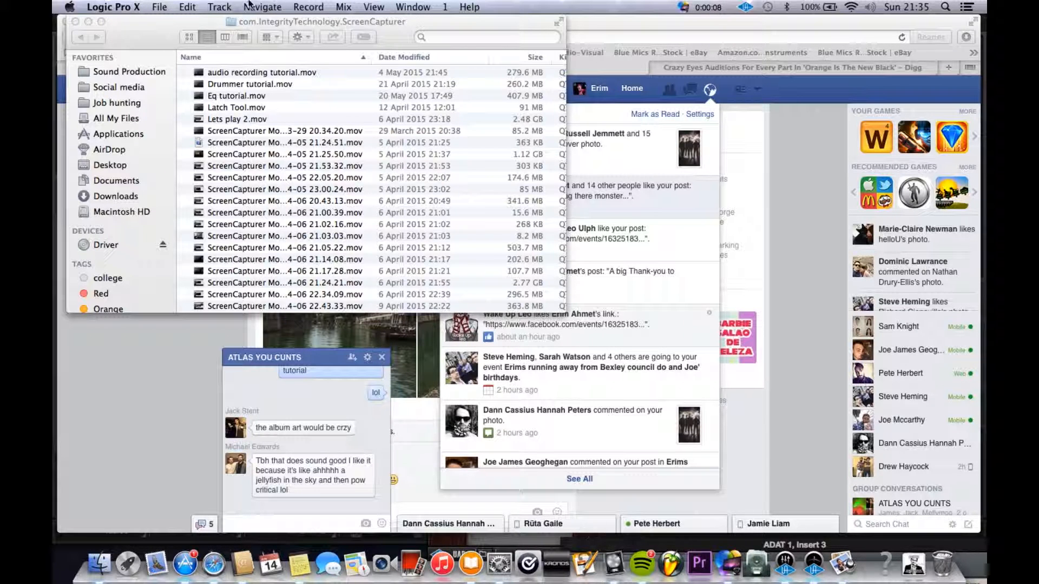
Step: Create a new project from the Rock songwriter template in My Templates
left_click(160, 8)
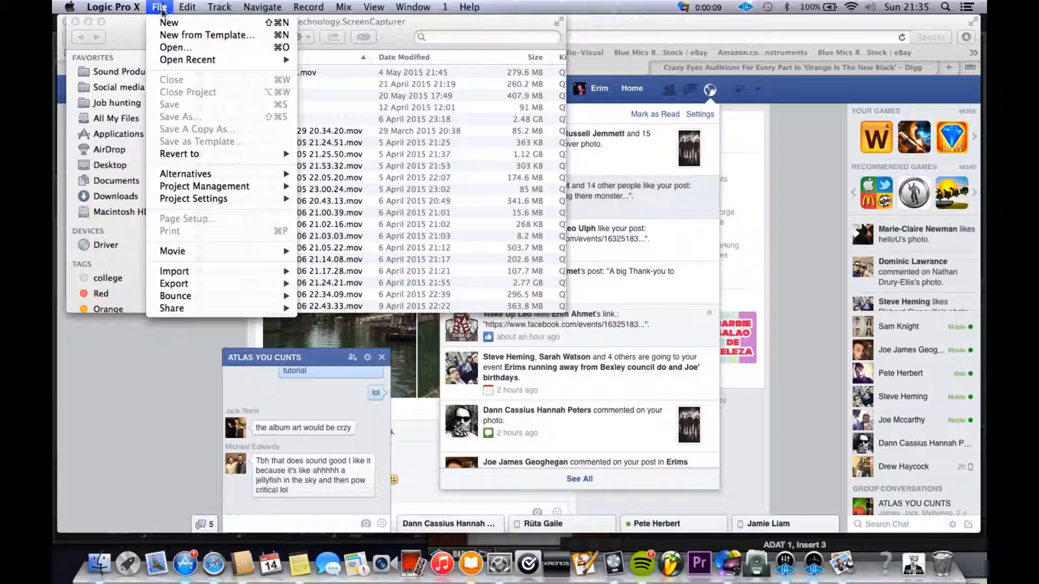
left_click(169, 36)
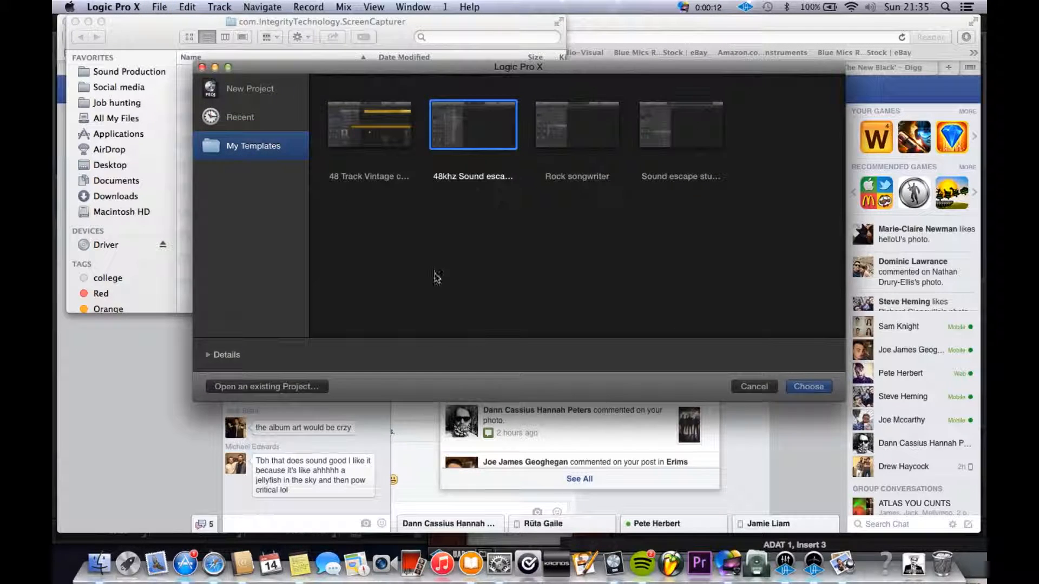
double_click(596, 150)
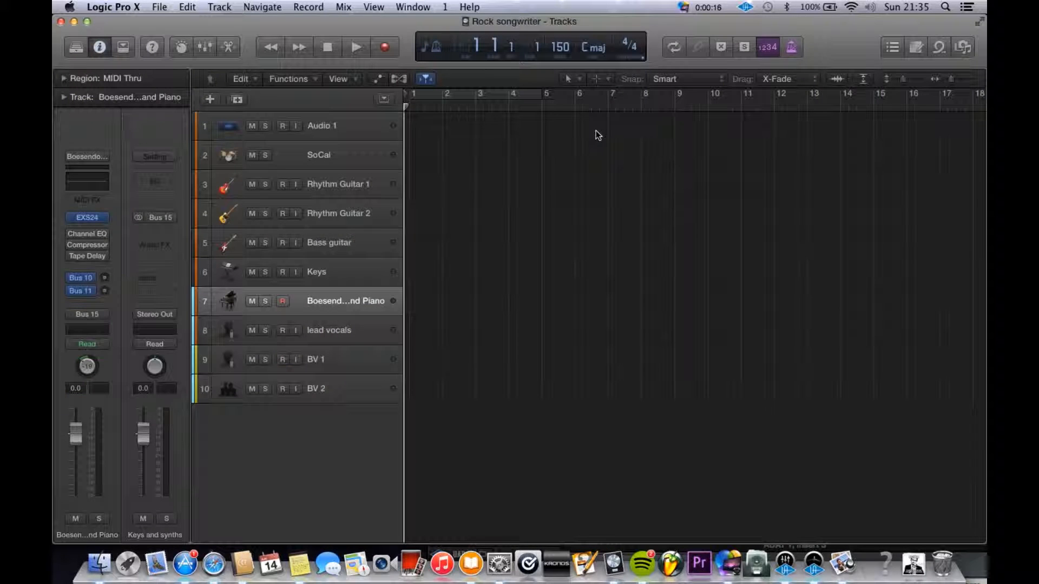
Step: Review the new project's Rhythm Guitar 2 and BV 2 channel strips and the mixer's track, aux and group bus channels
left_click(336, 214)
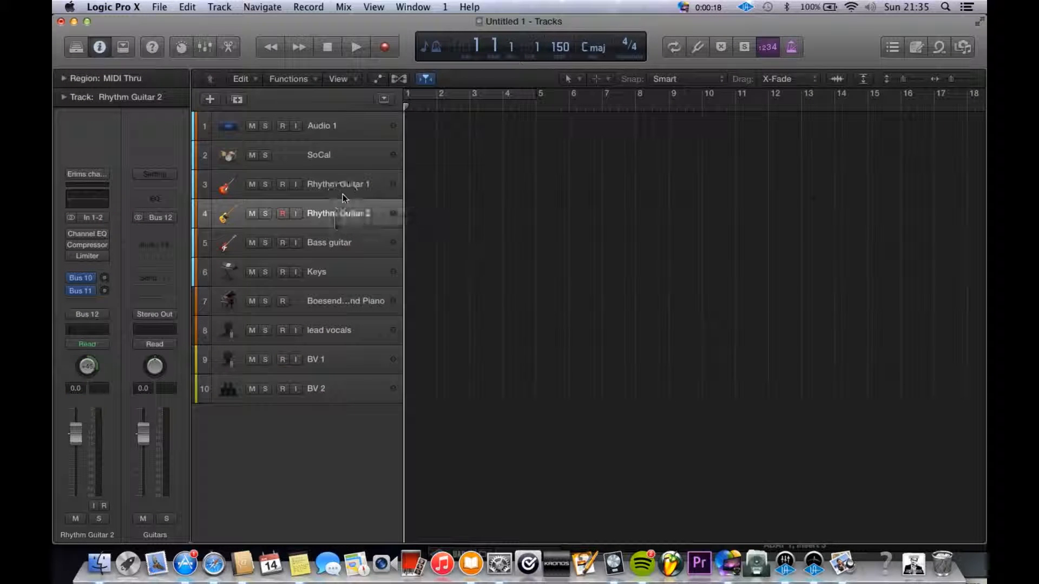
key("x")
scroll(357, 379, "up", 5)
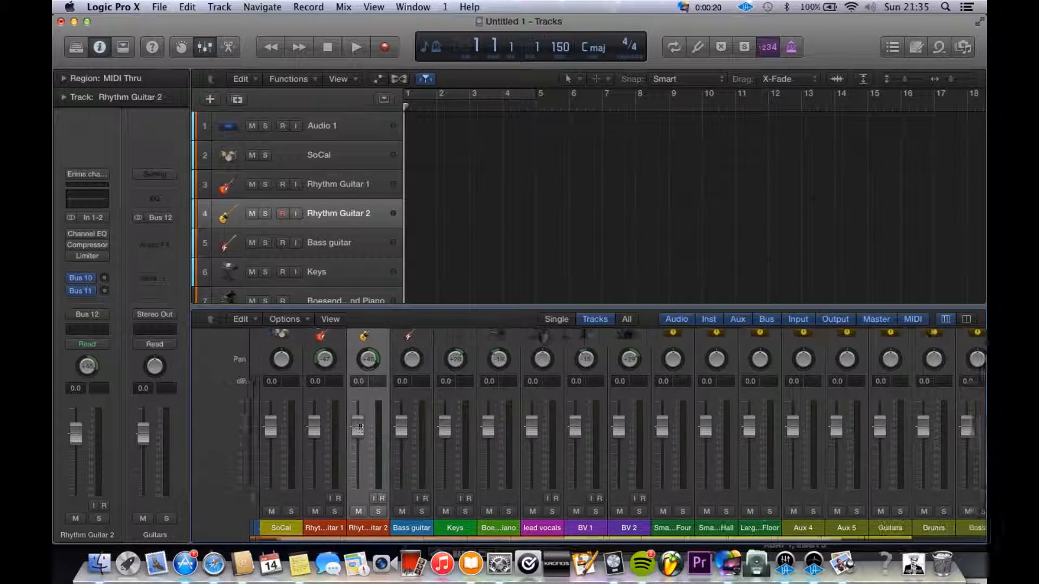
scroll(358, 396, "down", 5)
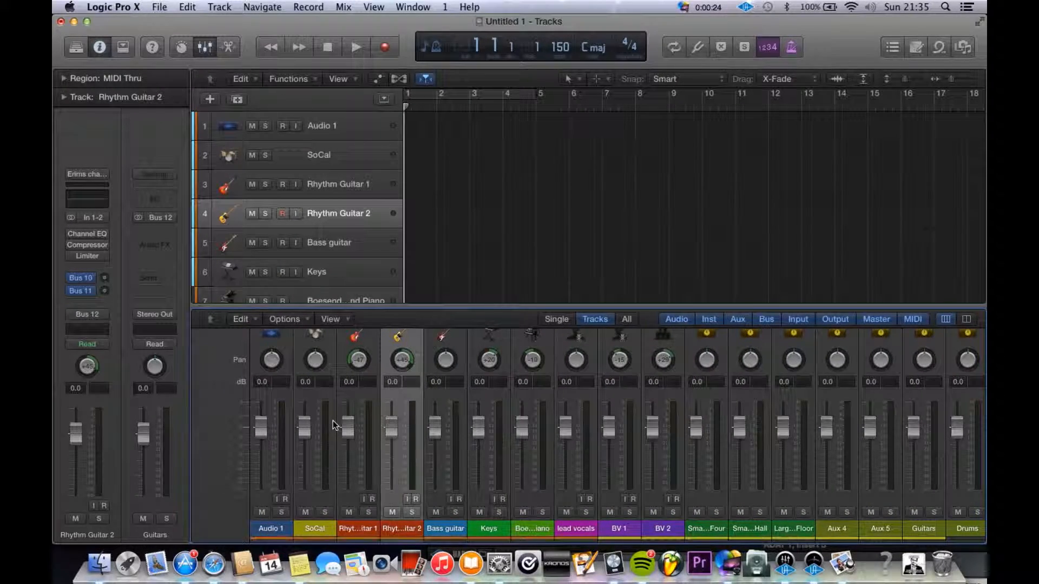
key("x")
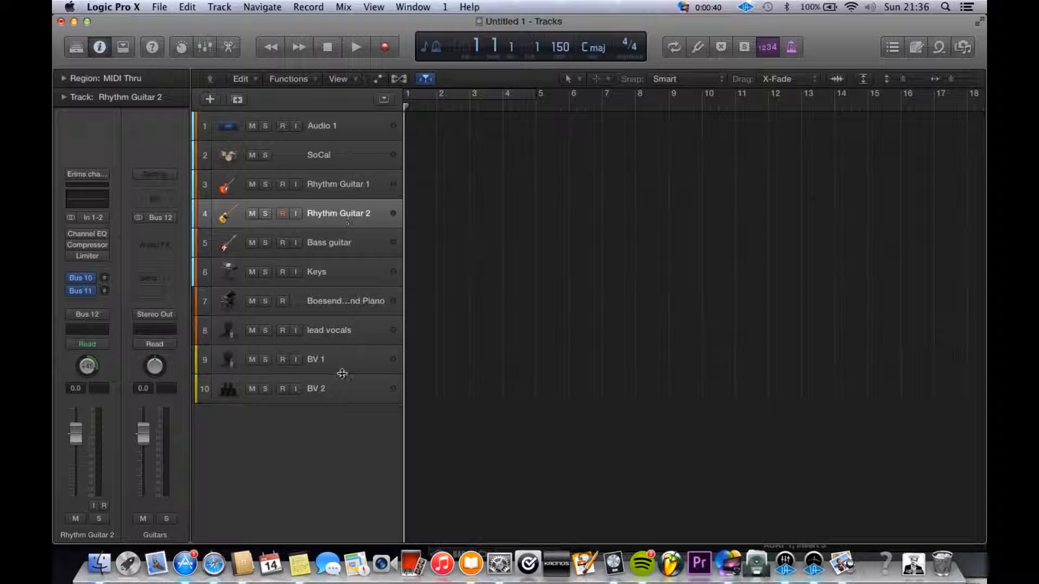
left_click(343, 390)
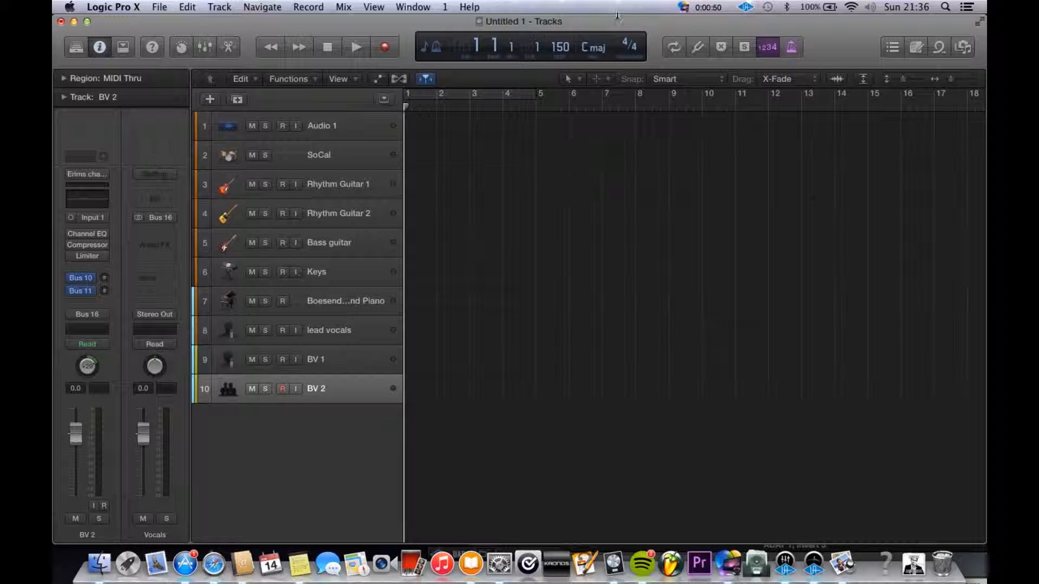
left_click(686, 7)
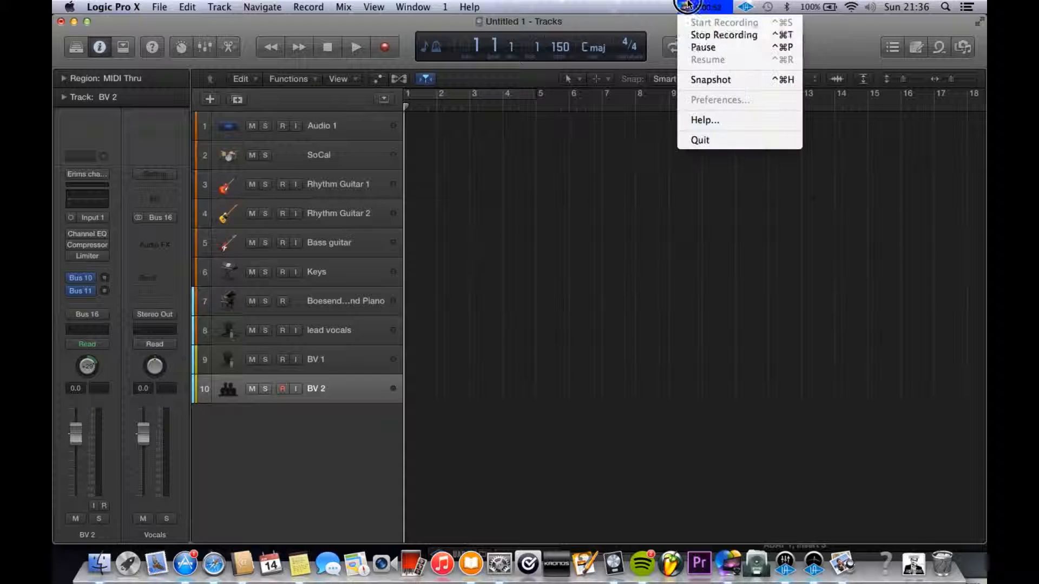
left_click(619, 132)
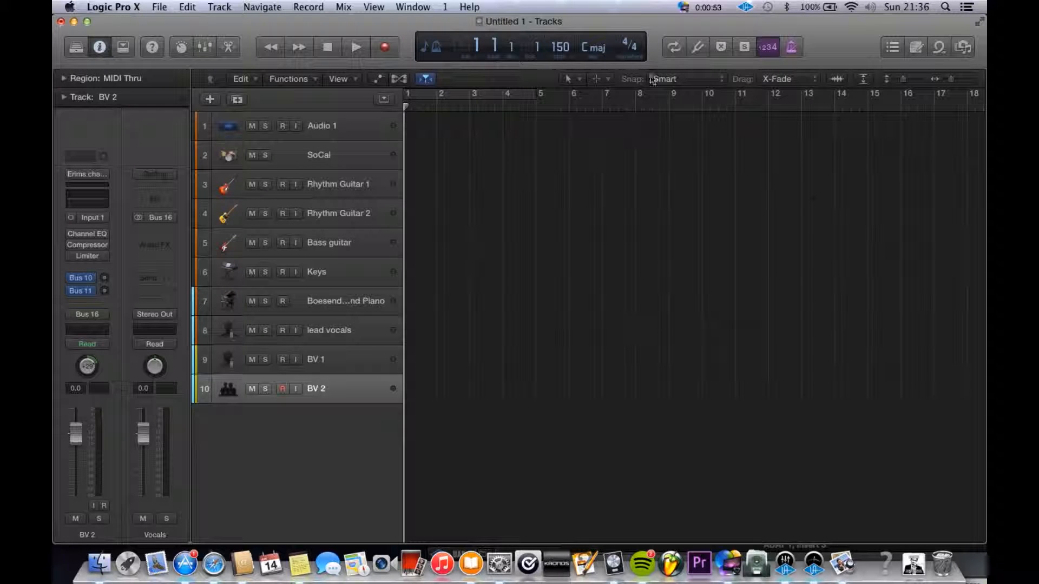
left_click(714, 7)
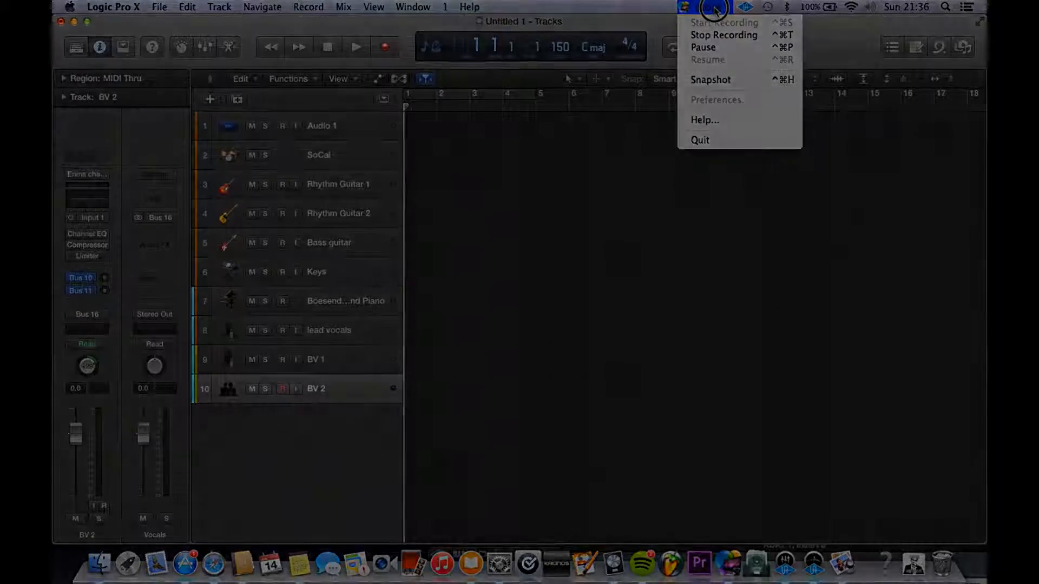